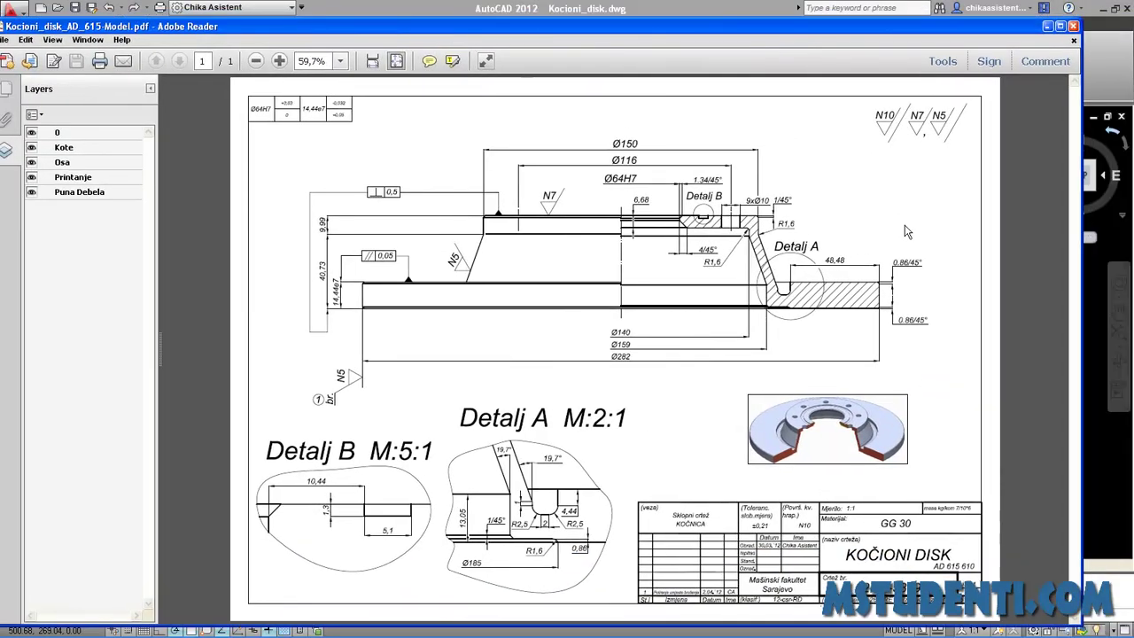
Zoom the reference PDF to 300% on the R1,6 note, then minimize it to reveal AutoCAD.
scroll(764, 232, "up", 3, "ctrl")
scroll(752, 204, "up", 2, "ctrl")
scroll(745, 186, "up", 1, "ctrl")
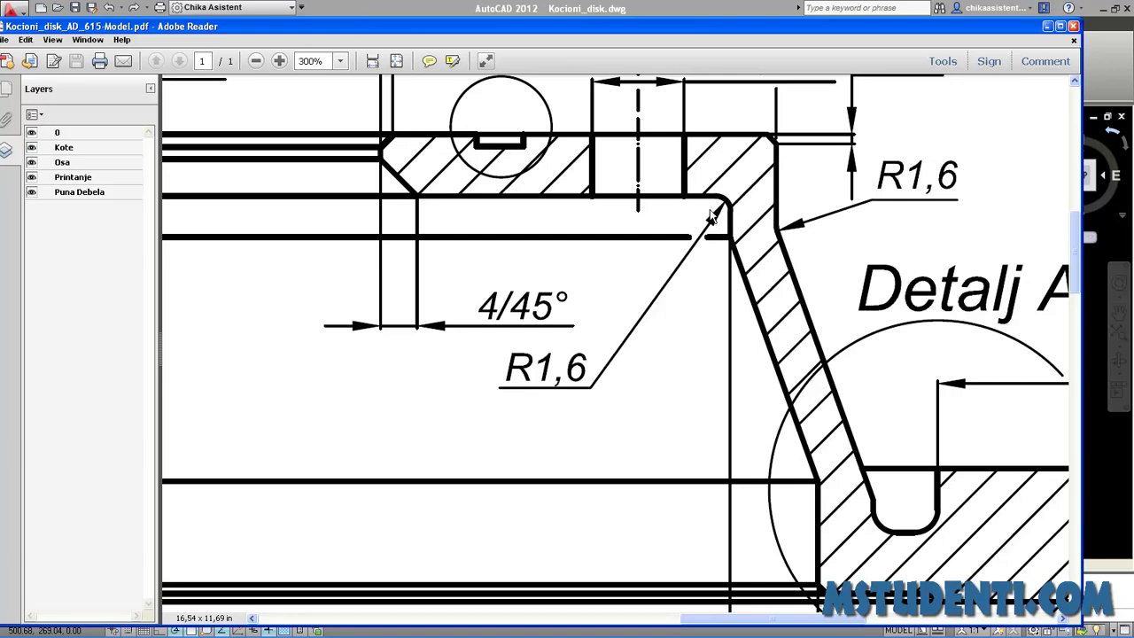
left_click(1047, 25)
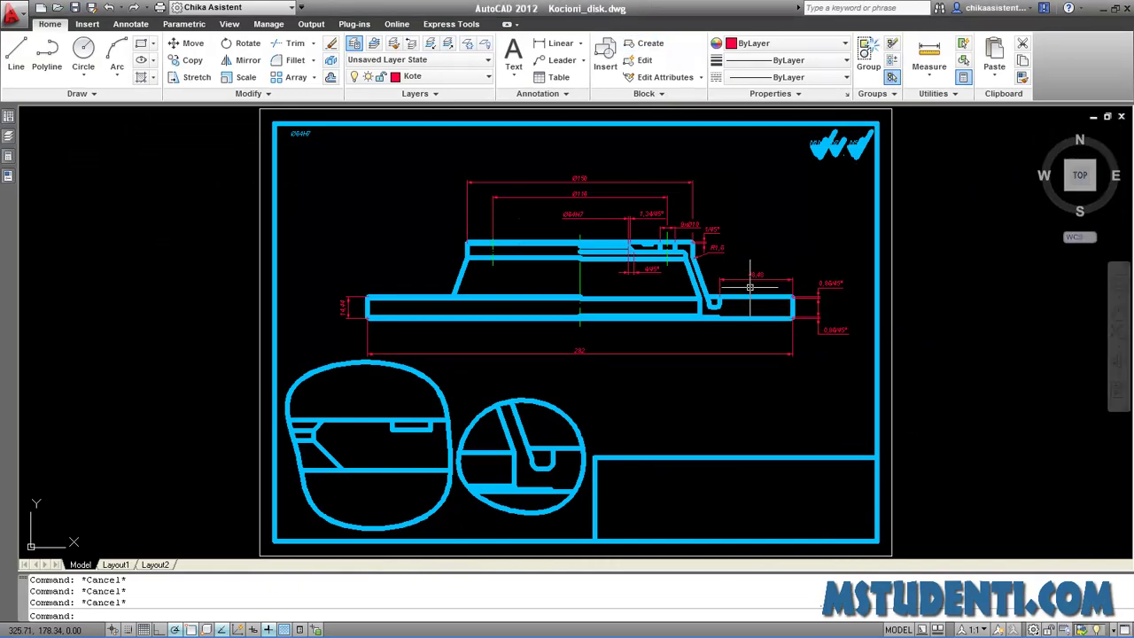
Add an R1,6 radius dimension to the inner corner fillet, label placed at lower left.
scroll(643, 246, "down", 2)
scroll(687, 246, "up", 5)
scroll(656, 253, "up", 1)
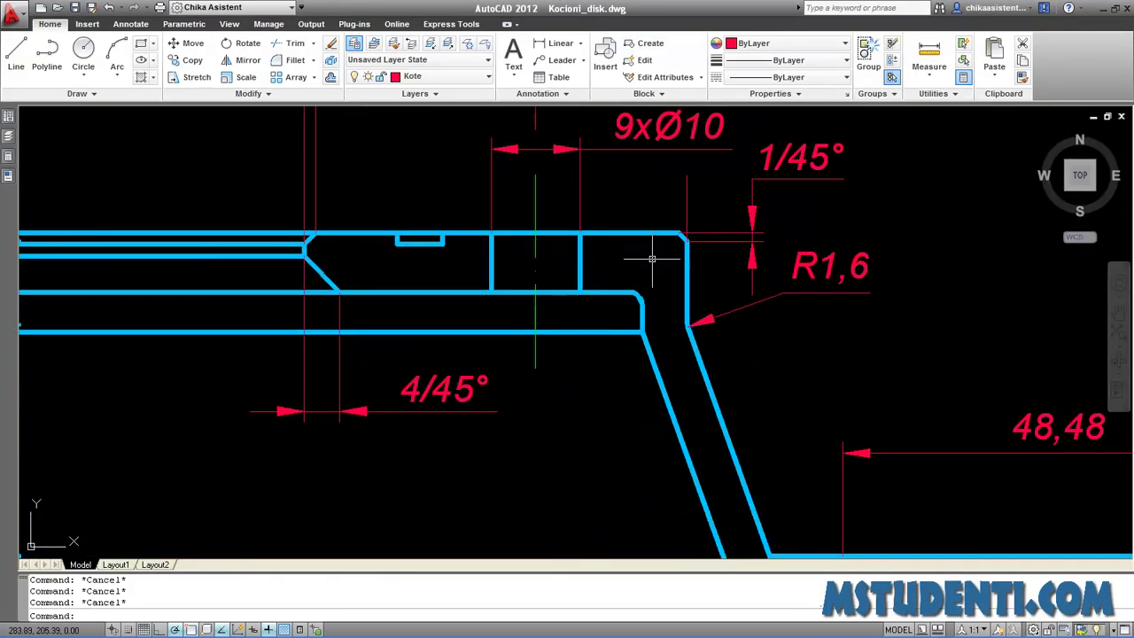
left_click(580, 42)
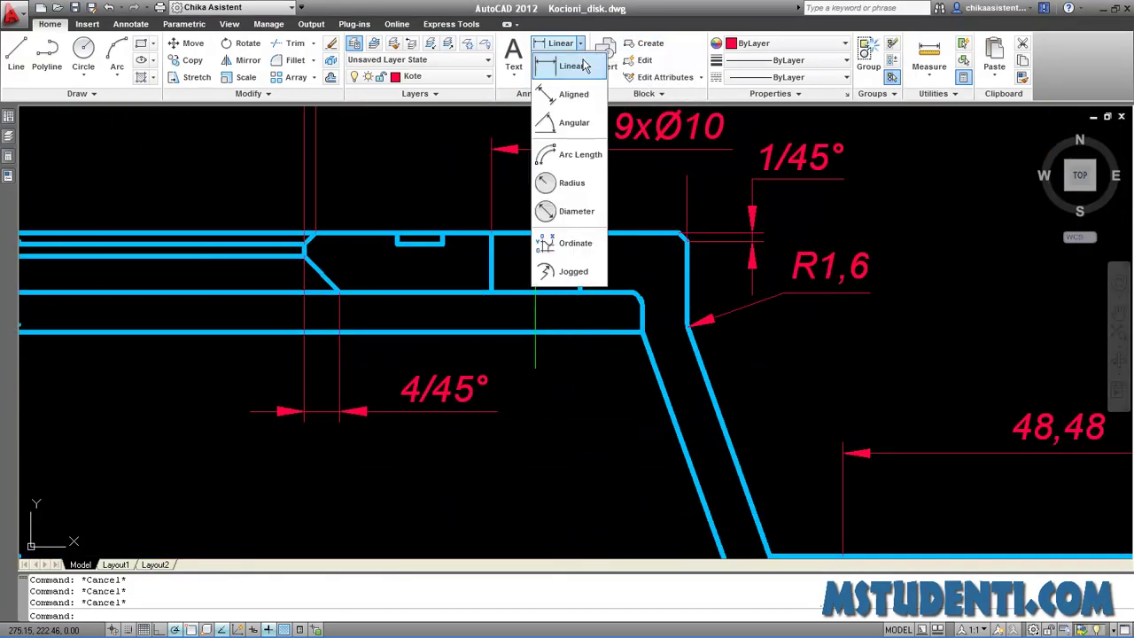
left_click(571, 183)
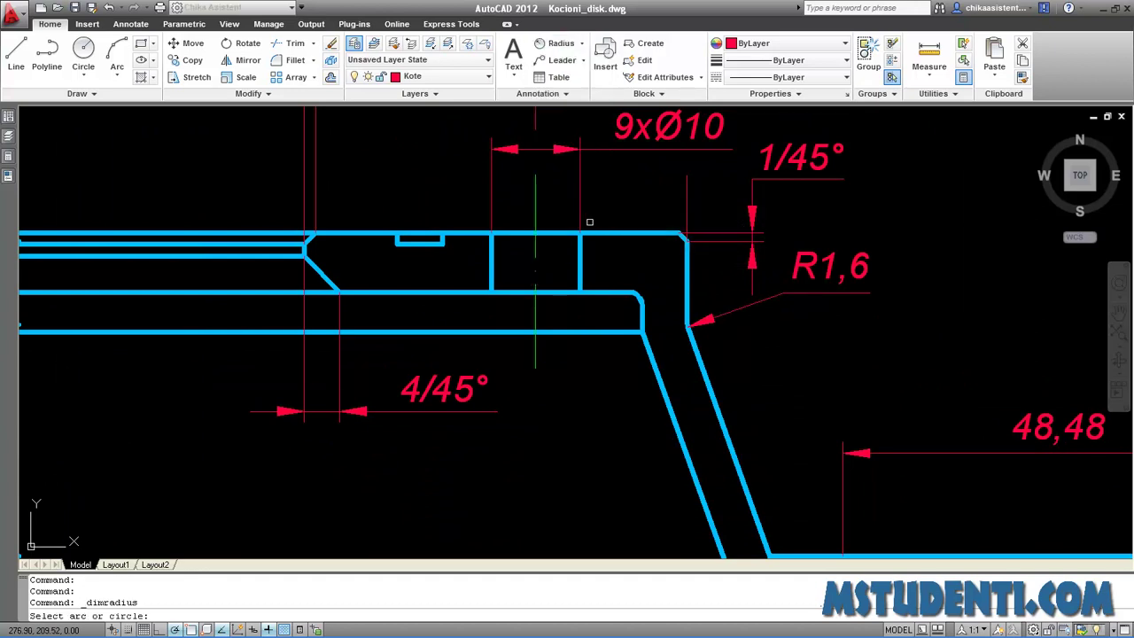
left_click(638, 297)
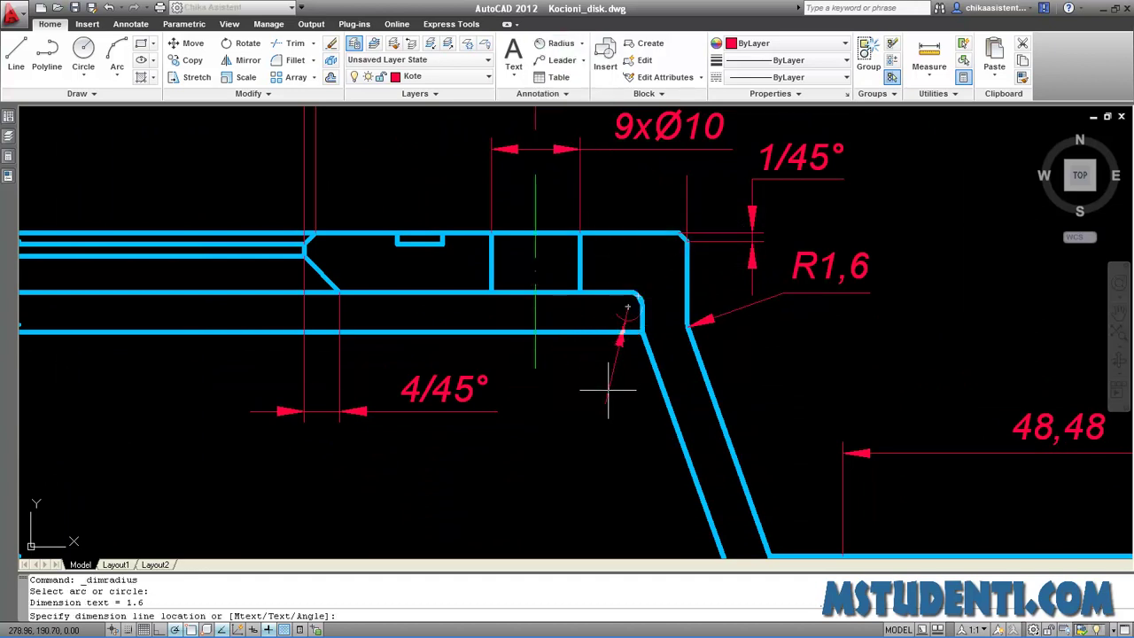
right_click(521, 504)
left_click(519, 505)
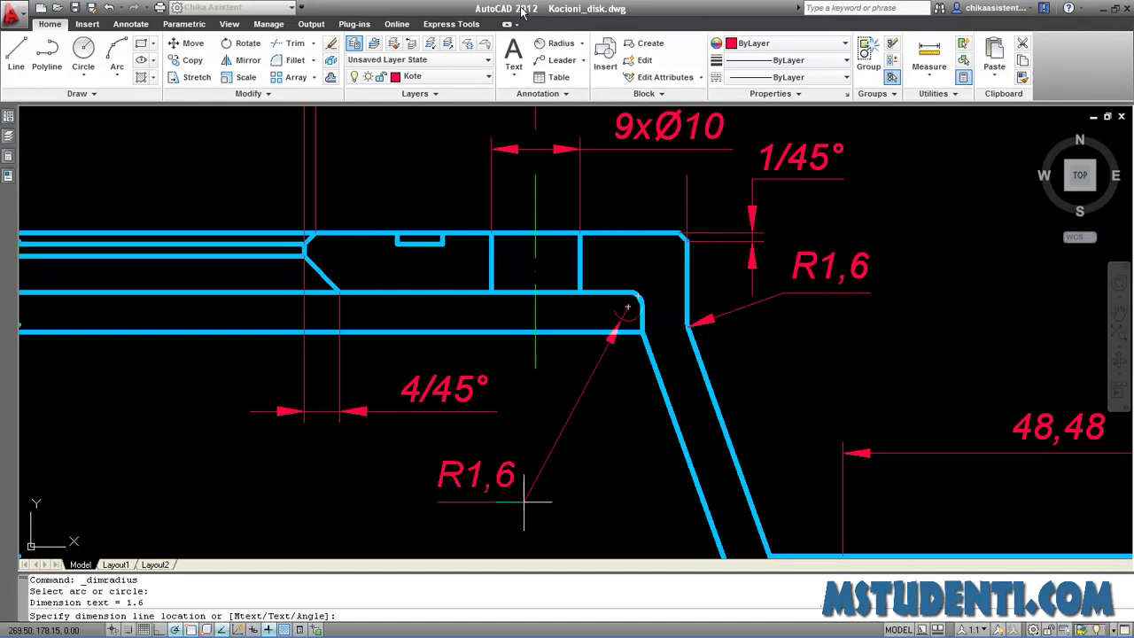
middle_click_drag(514, 525, 543, 478)
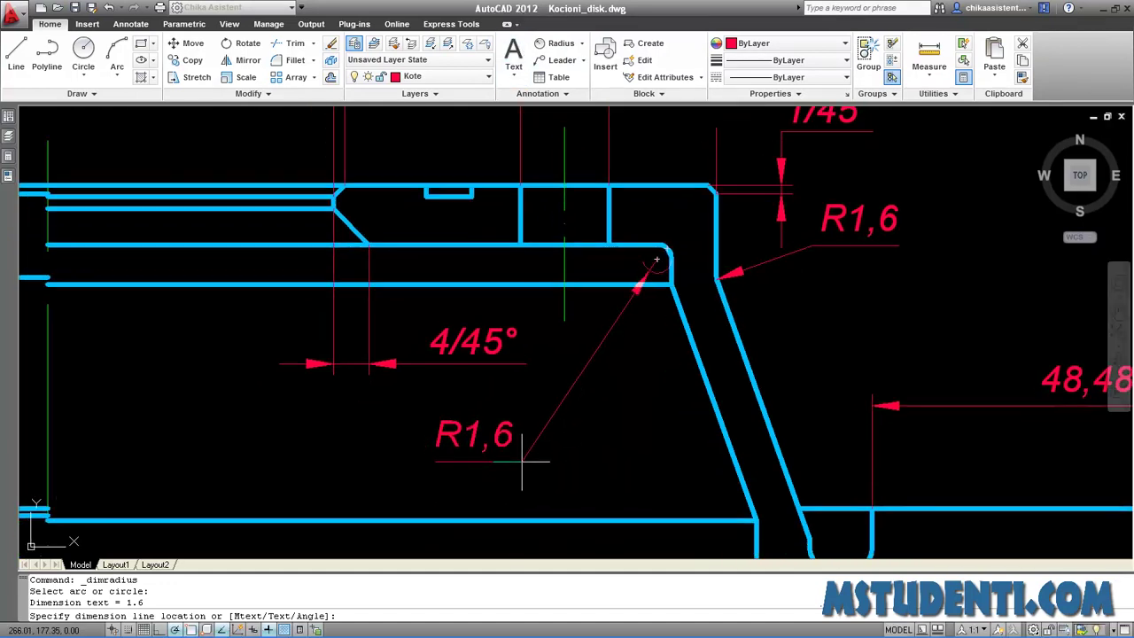
left_click(520, 461)
scroll(656, 257, "up", 4)
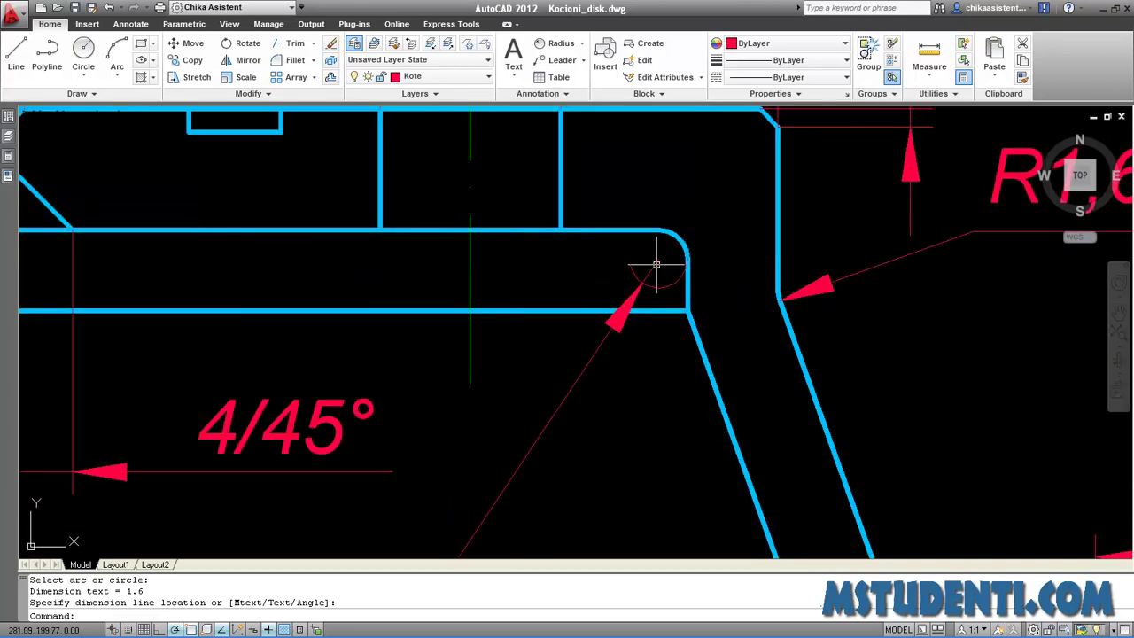
scroll(642, 292, "down", 1)
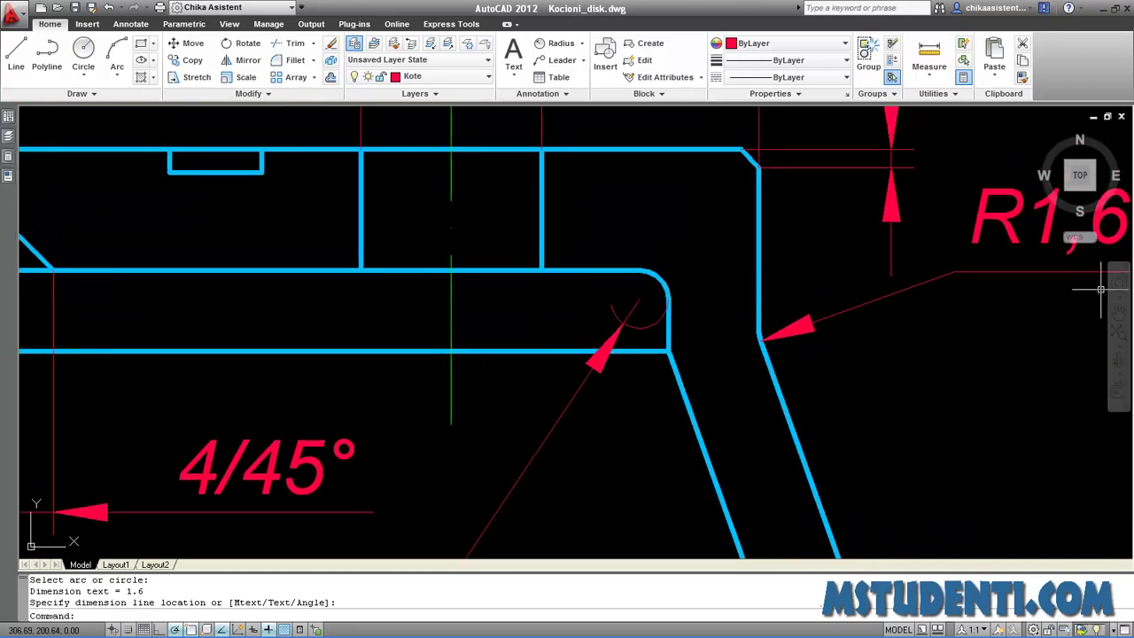
Compare the drawing against the reference PDF, then return to AutoCAD.
key("alt+Tab")
left_click_drag(879, 14, 613, 32)
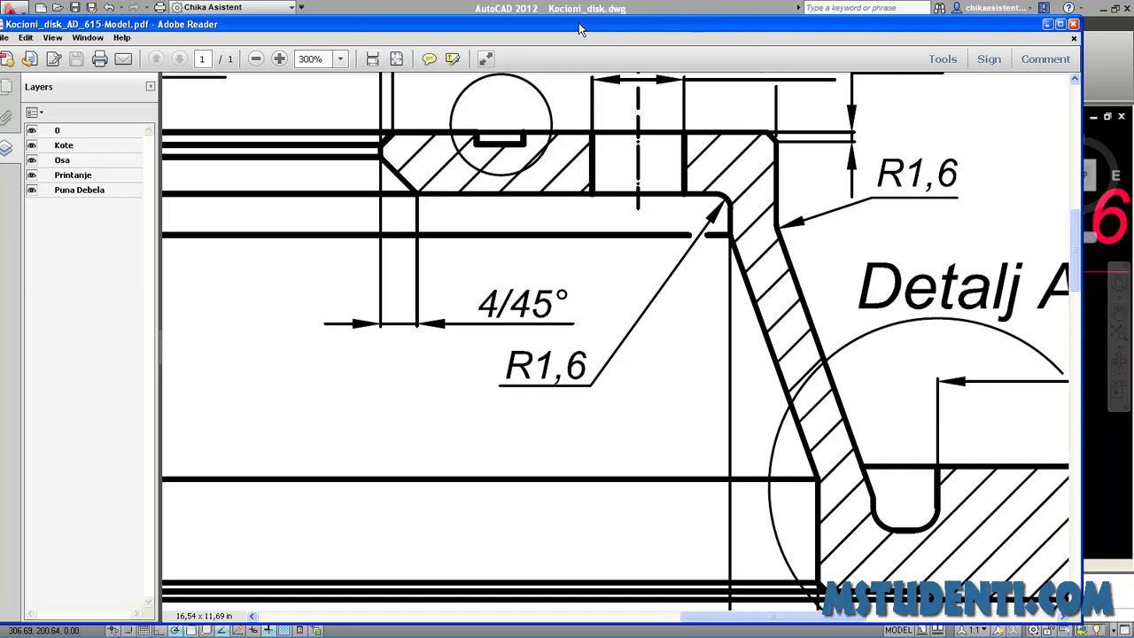
left_click_drag(575, 26, 832, 31)
key("alt+Tab")
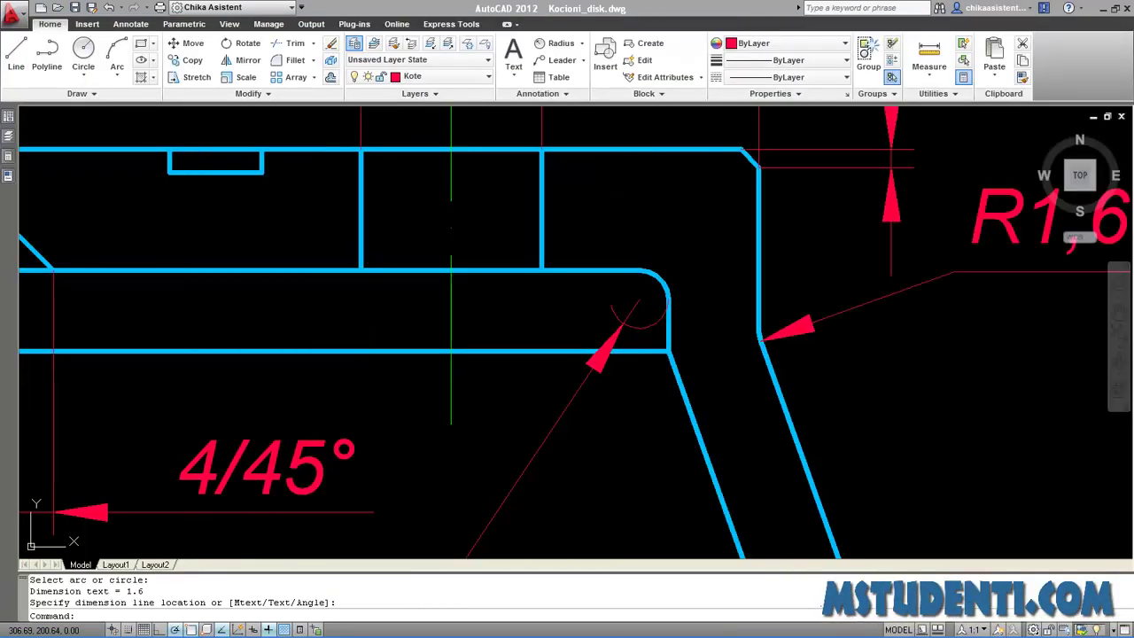
Erase the newly placed R1,6 radius dimension and pan toward the 48,48 dimension.
middle_click_drag(620, 374, 697, 274)
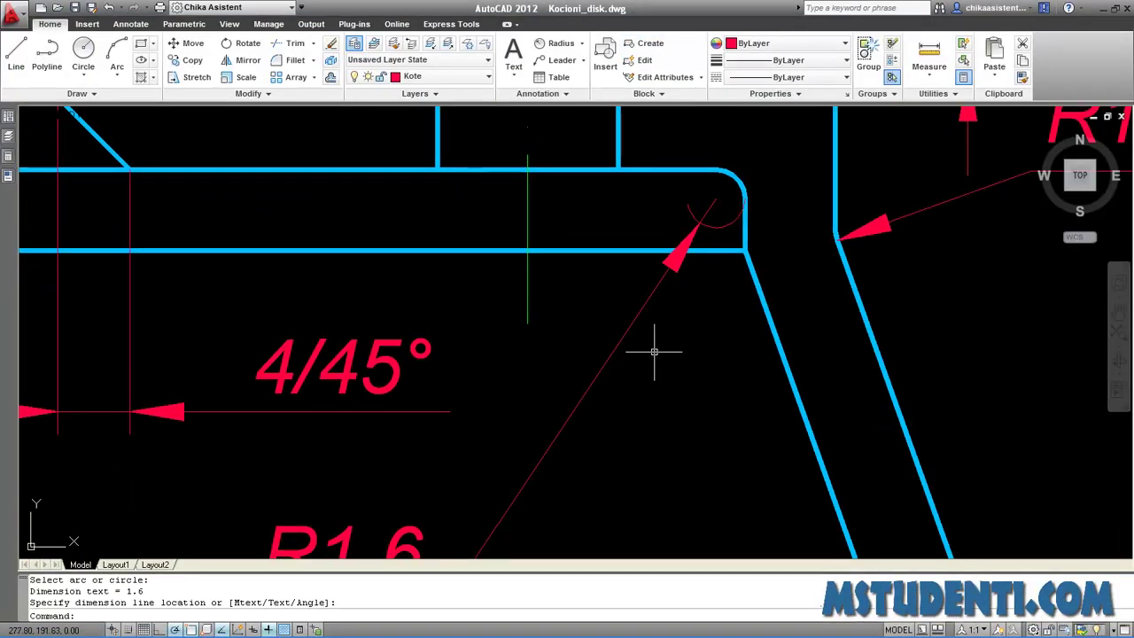
left_click(652, 346)
left_click(585, 301)
key("Delete")
scroll(726, 355, "down", 2)
scroll(814, 322, "down", 2)
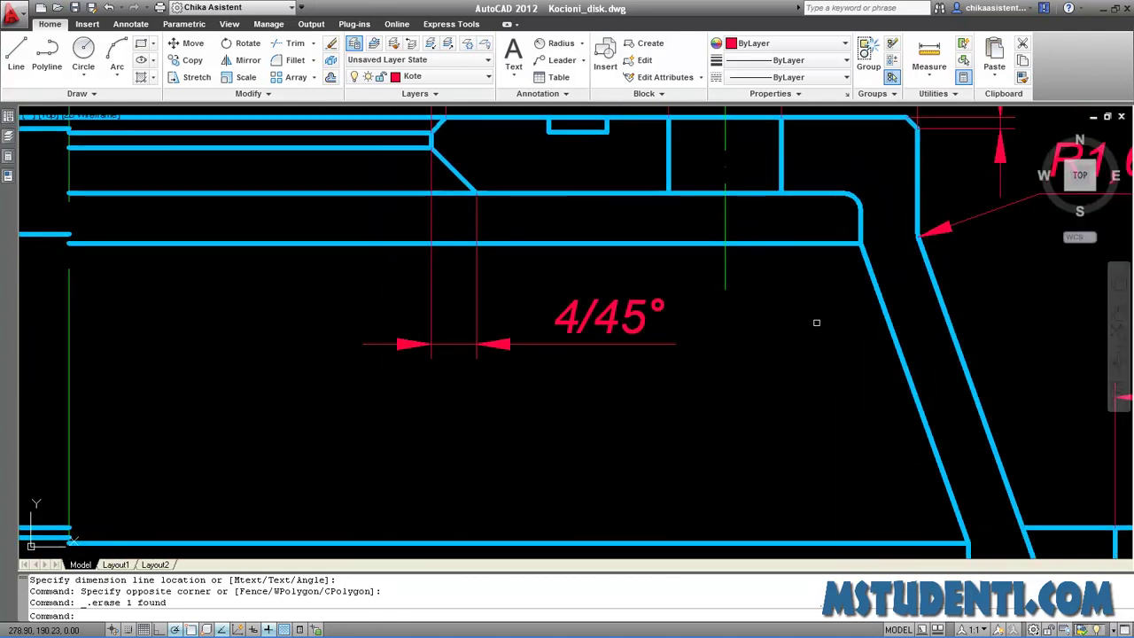
scroll(805, 328, "down", 1)
middle_click_drag(805, 328, 684, 351)
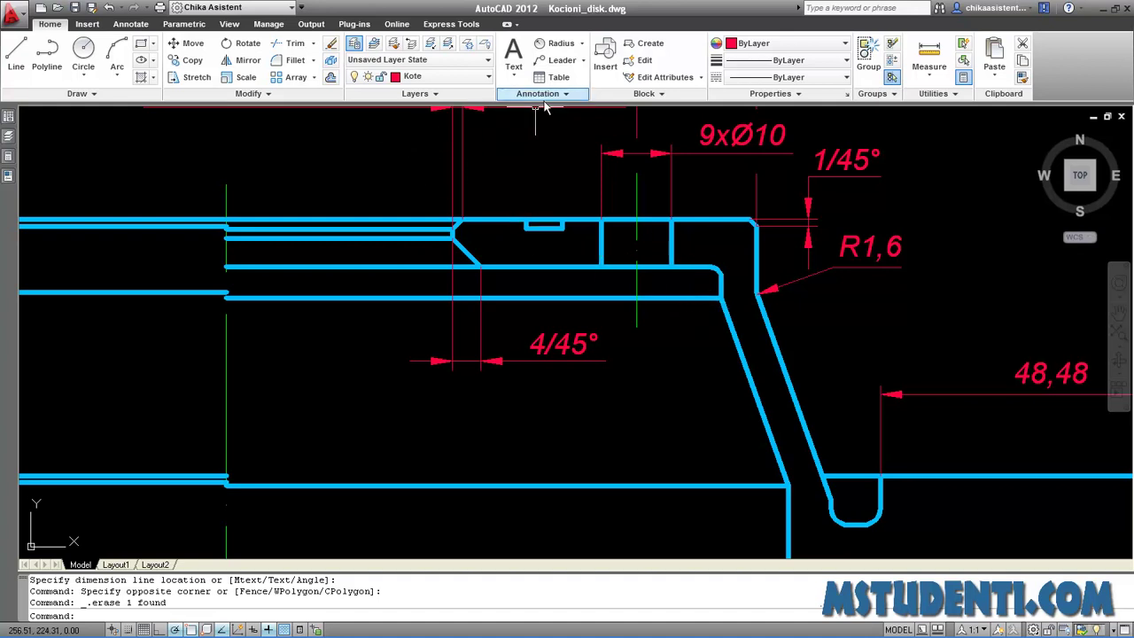
Start a multileader with its arrowhead on the inner fillet and its landing at lower left.
left_click(583, 62)
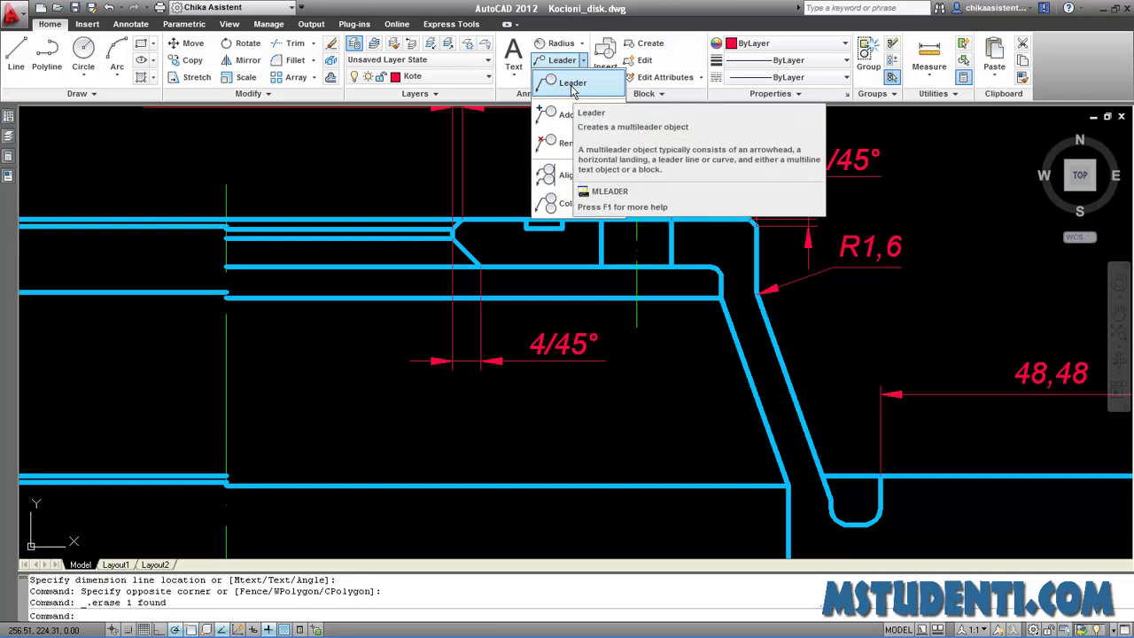
left_click(572, 84)
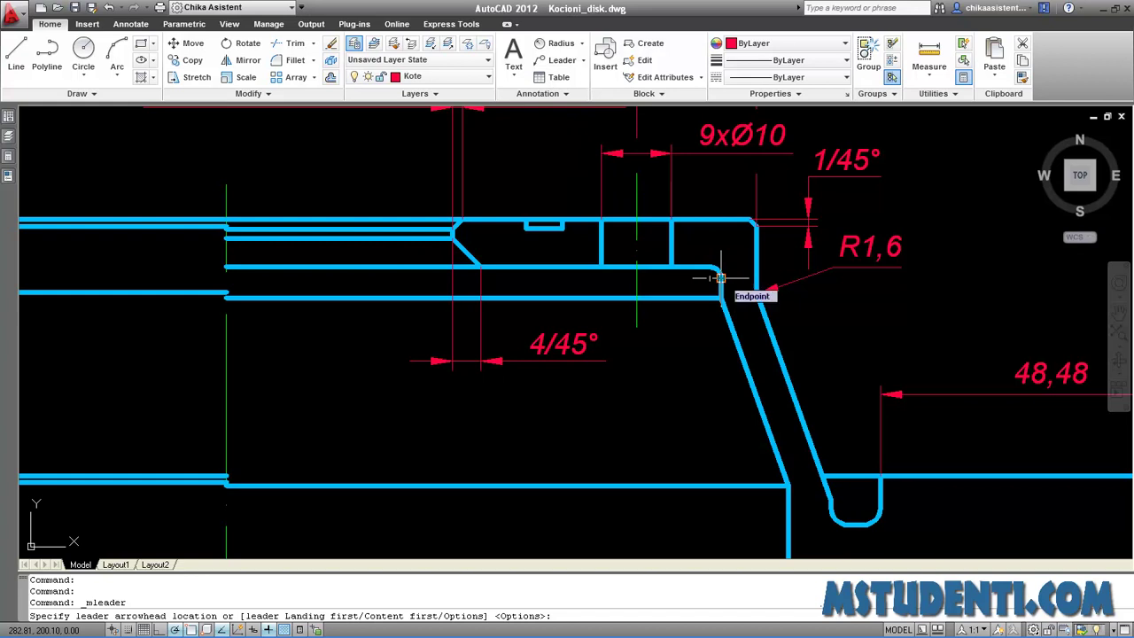
scroll(719, 277, "up", 1)
scroll(717, 275, "up", 2)
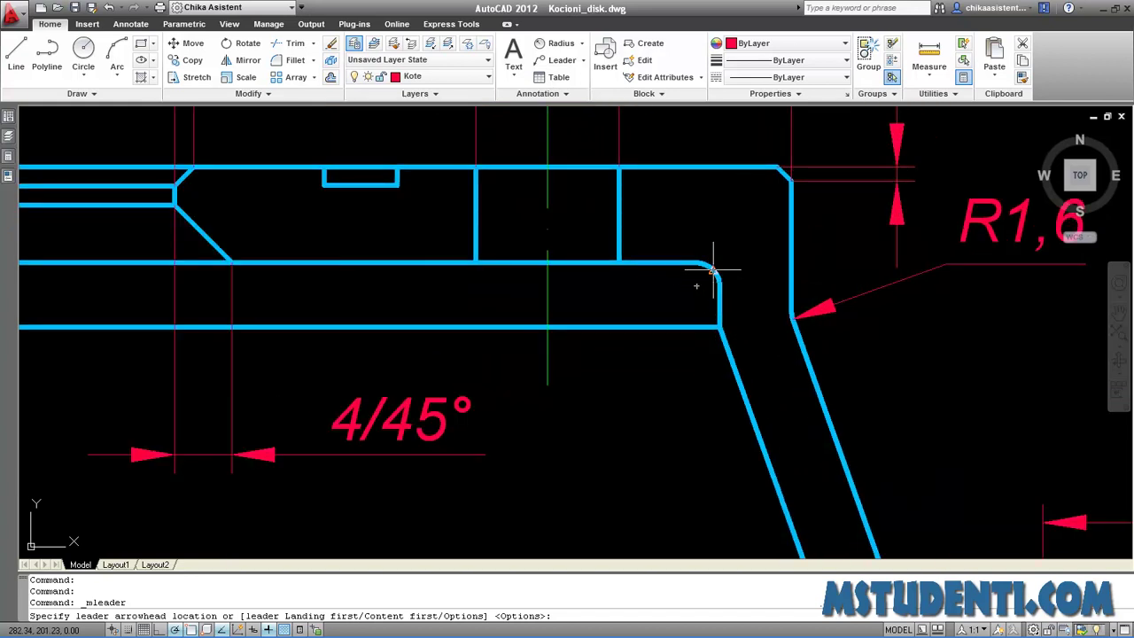
left_click(713, 270)
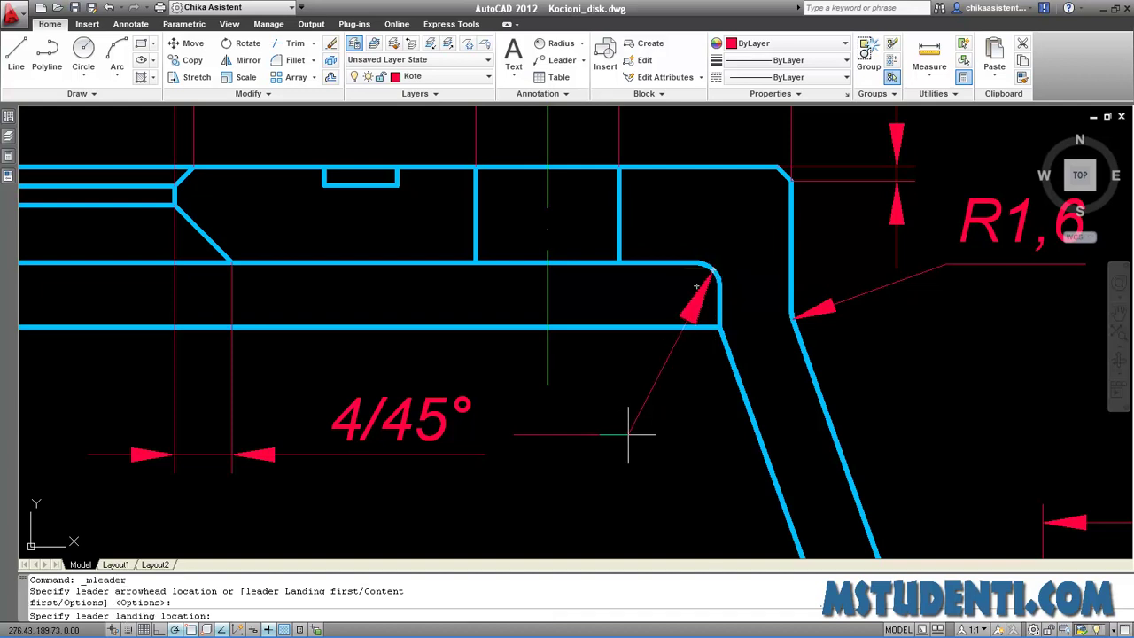
middle_click_drag(620, 431, 671, 329)
mouse_move(577, 493)
middle_mouse_down()
mouse_move(583, 433)
mouse_move(543, 436)
middle_mouse_up()
scroll(581, 416, "down", 1)
scroll(580, 397, "down", 1)
scroll(579, 397, "down", 1)
scroll(551, 430, "down", 1)
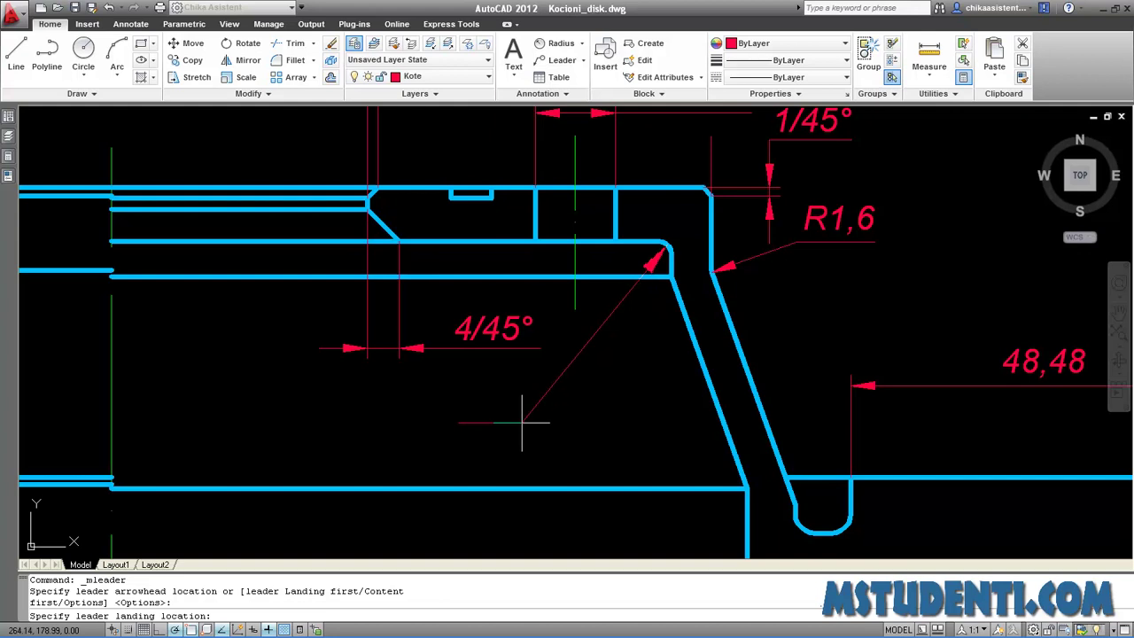
left_click(521, 422)
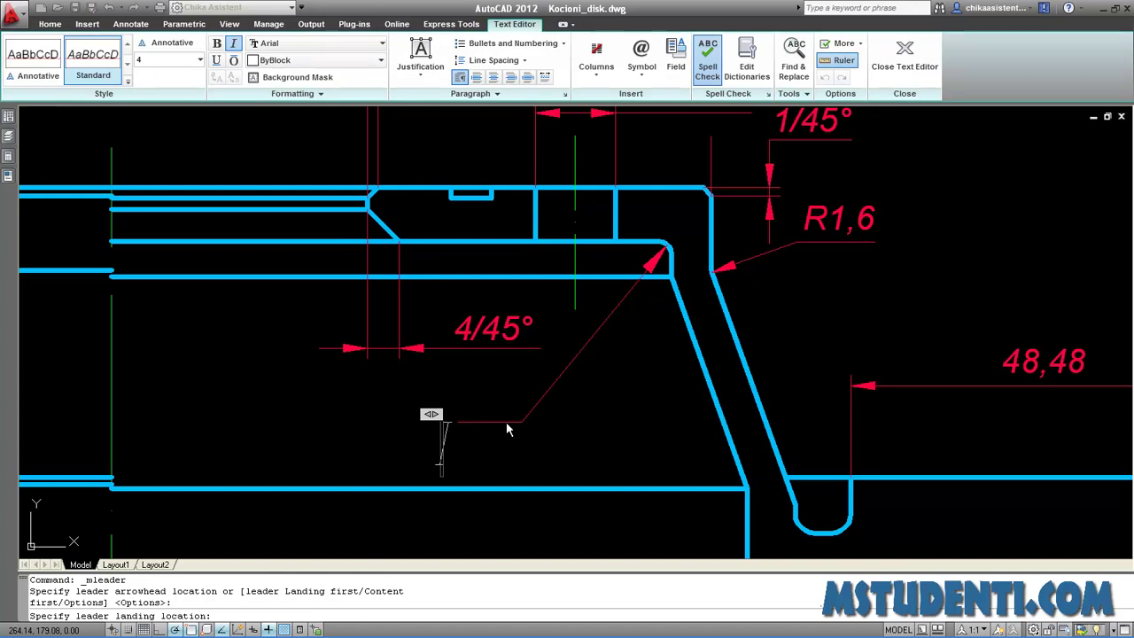
Finish the multileader with empty text and expand the Annotation panel's style settings.
type("1")
key("BackSpace")
left_click(531, 423)
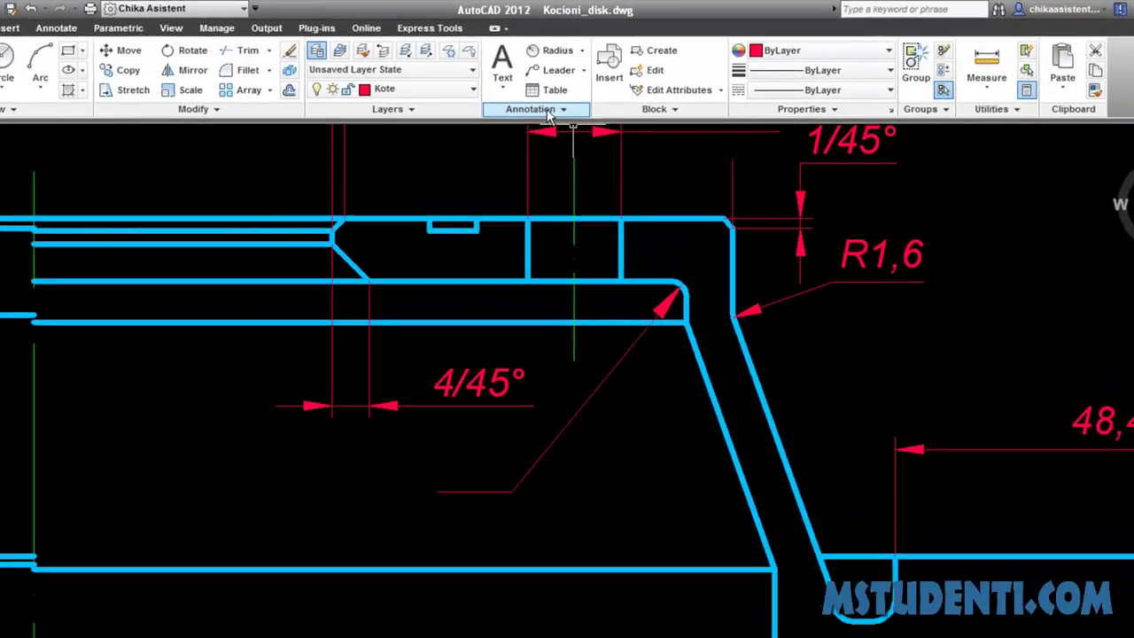
left_click(549, 95)
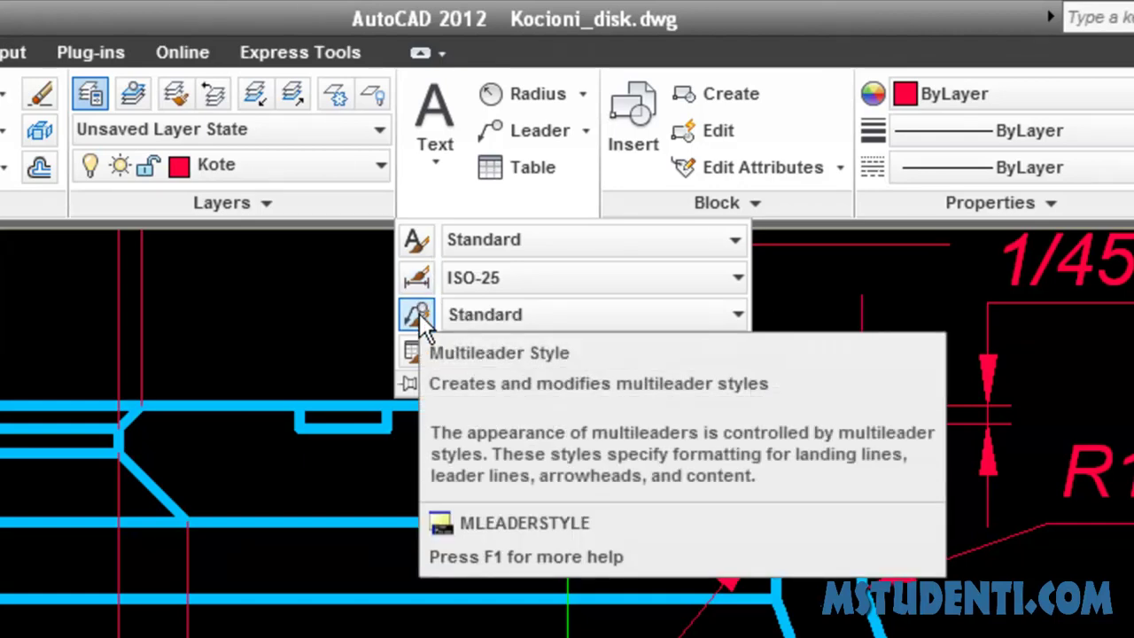
Set the Standard multileader style's Closed filled arrowhead size to 3.
left_click(418, 316)
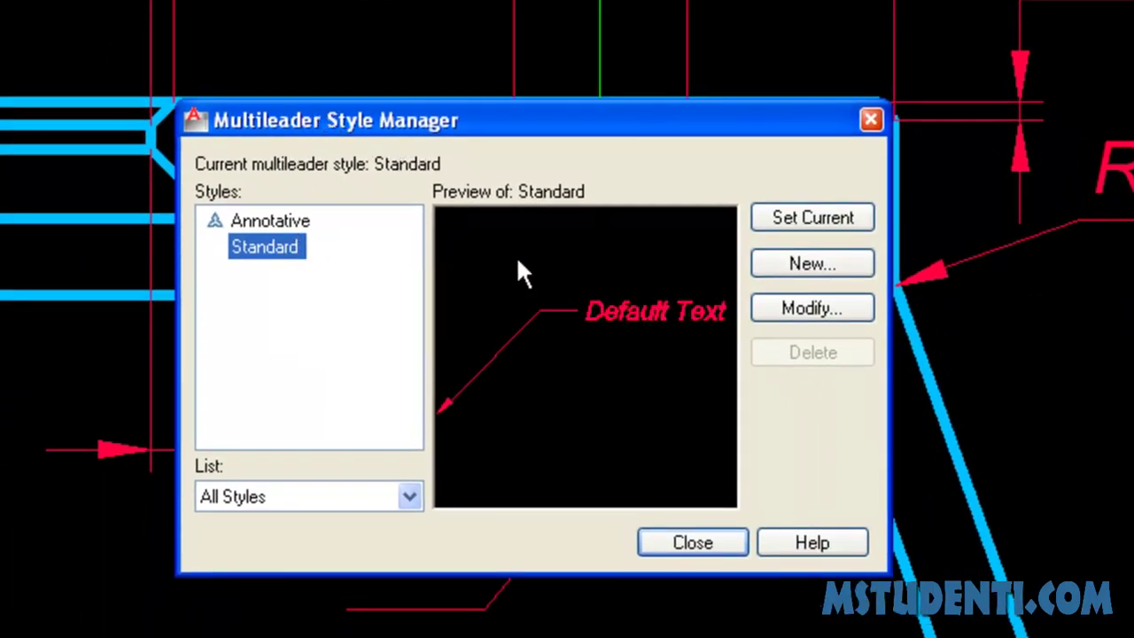
left_click(789, 284)
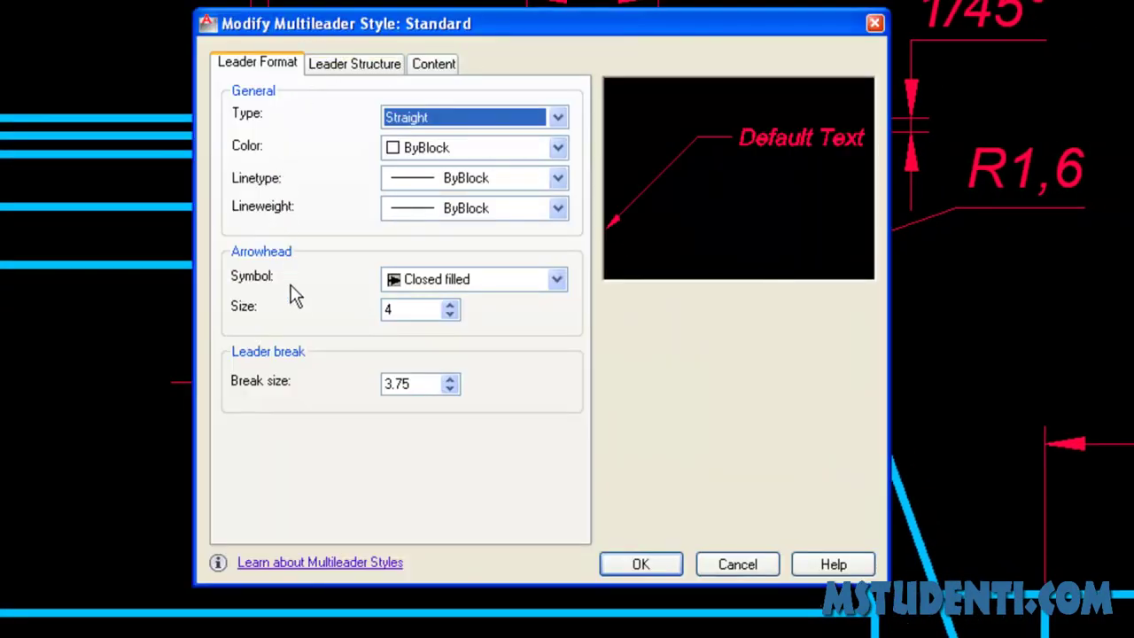
left_click(466, 283)
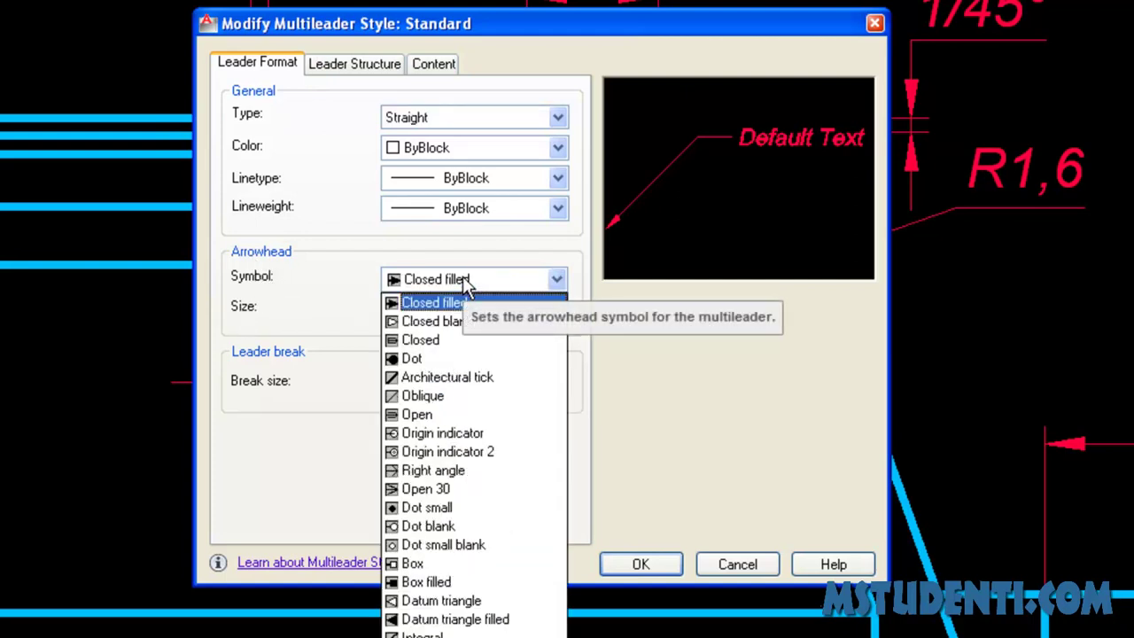
left_click(347, 319)
double_click(422, 306)
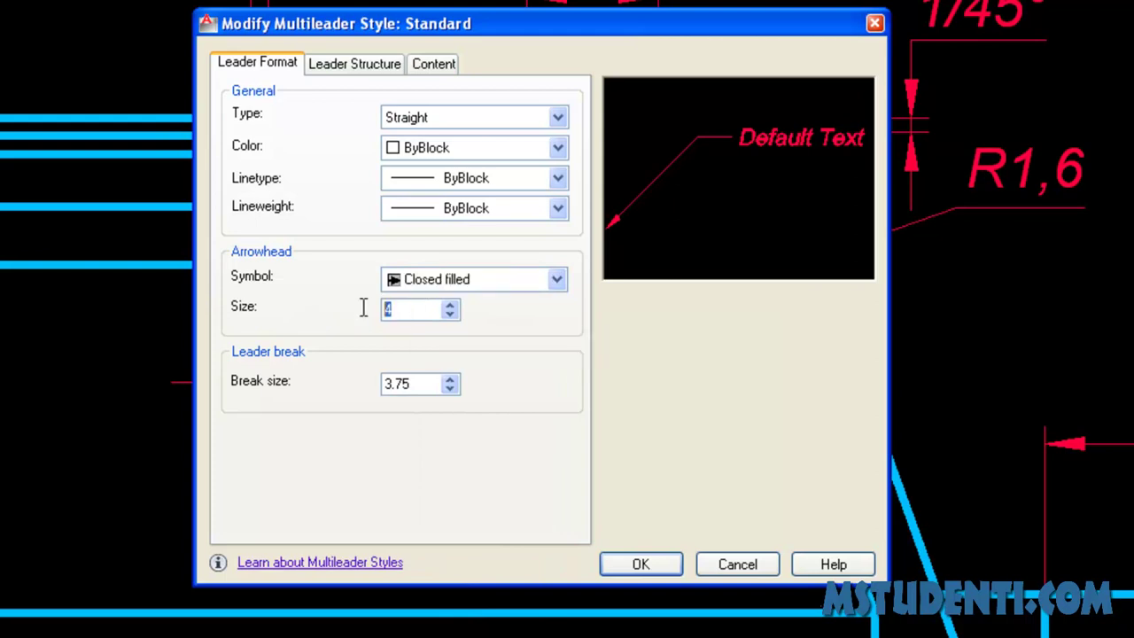
type("3")
mouse_move(425, 25)
left_mouse_down()
mouse_move(956, 40)
mouse_move(409, 9)
left_mouse_up()
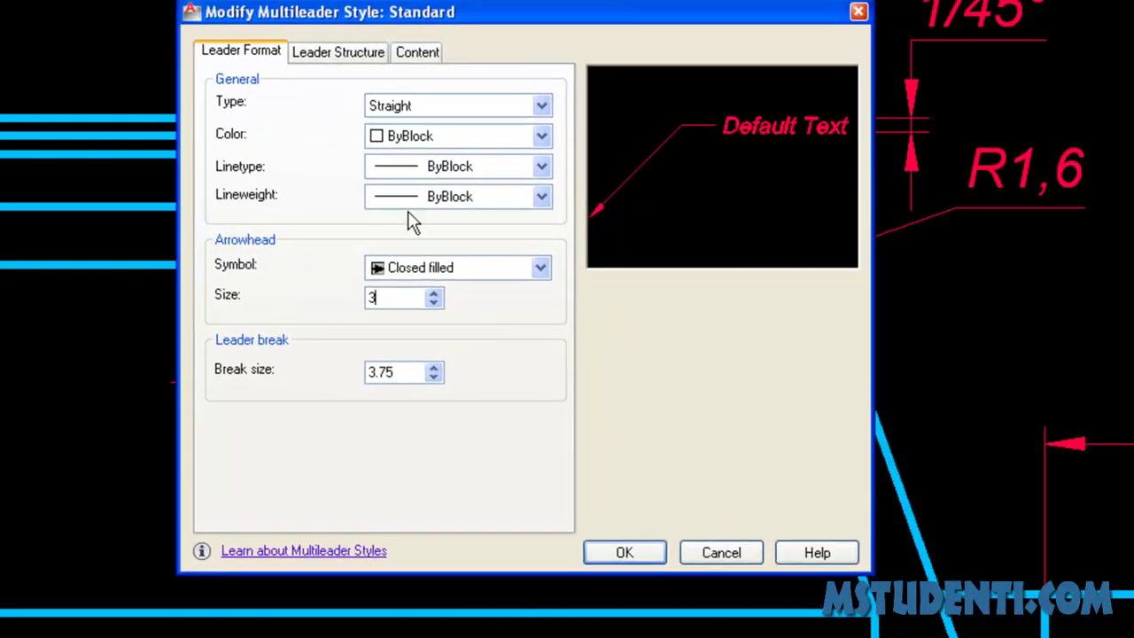
left_click(647, 553)
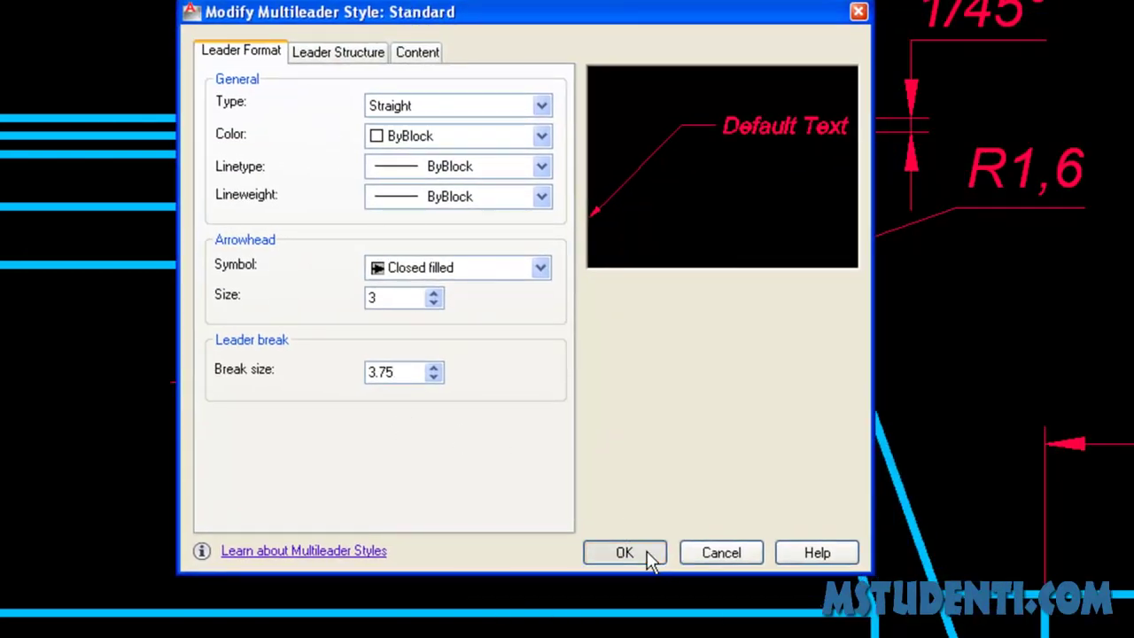
left_click(656, 455)
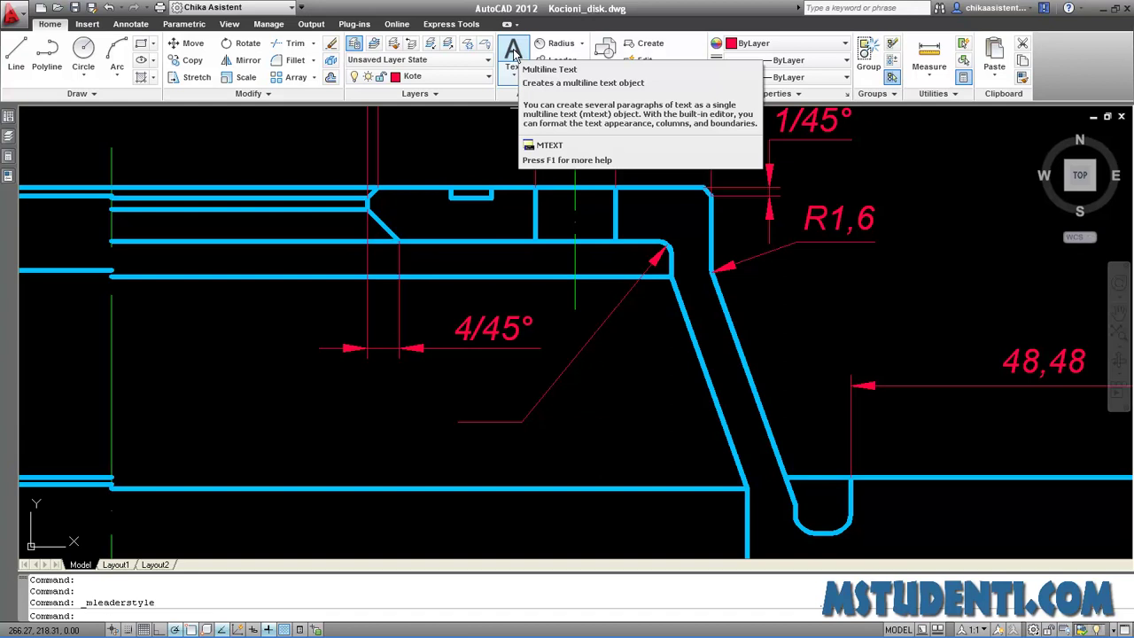
Add multiline text 'R1,6' at height 3 below the 4/45° dimension.
left_click(514, 55)
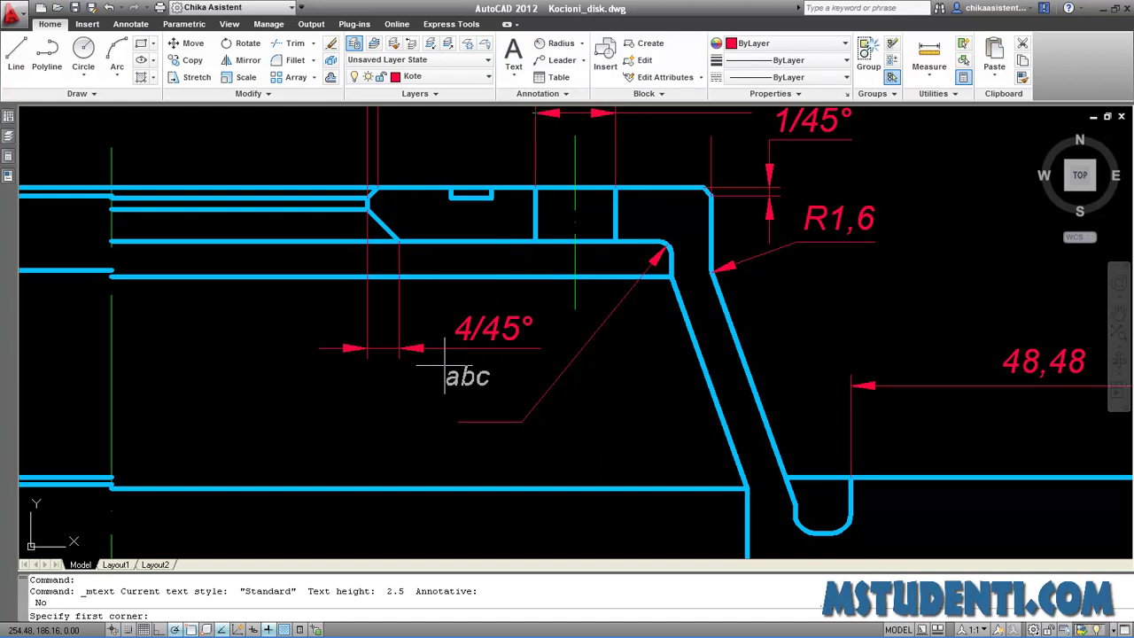
left_click(444, 364)
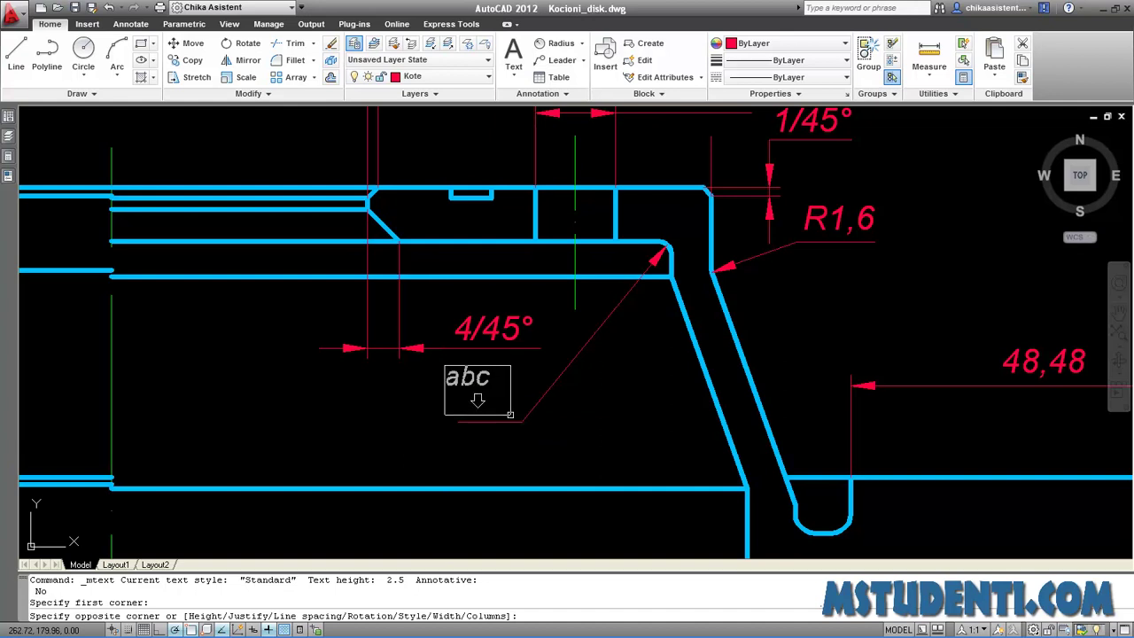
left_click(510, 414)
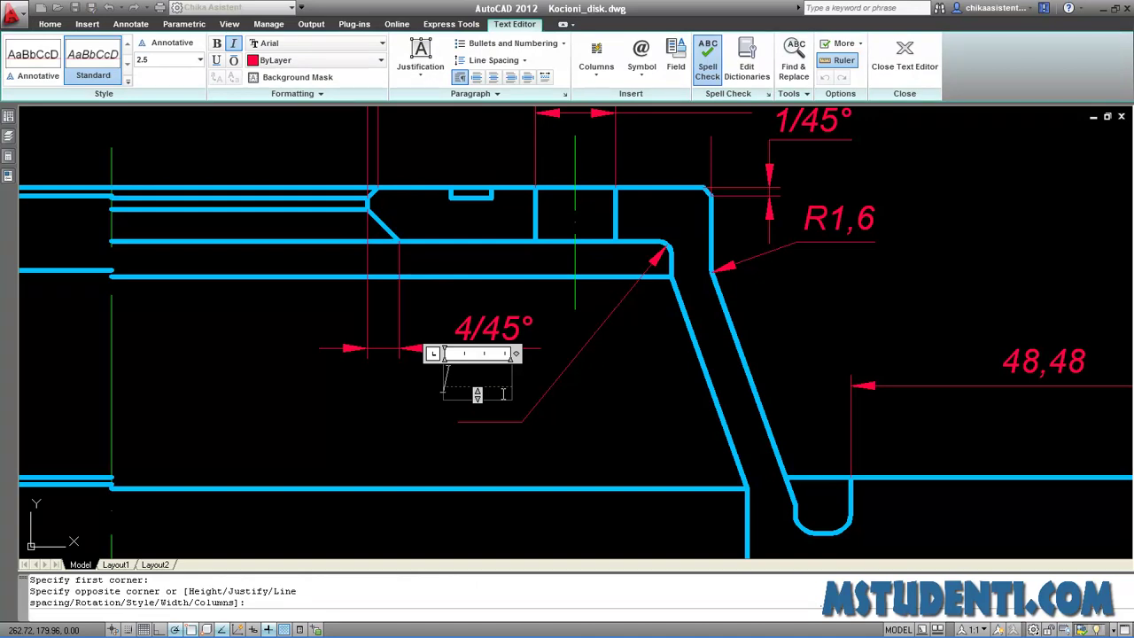
type("R1,6")
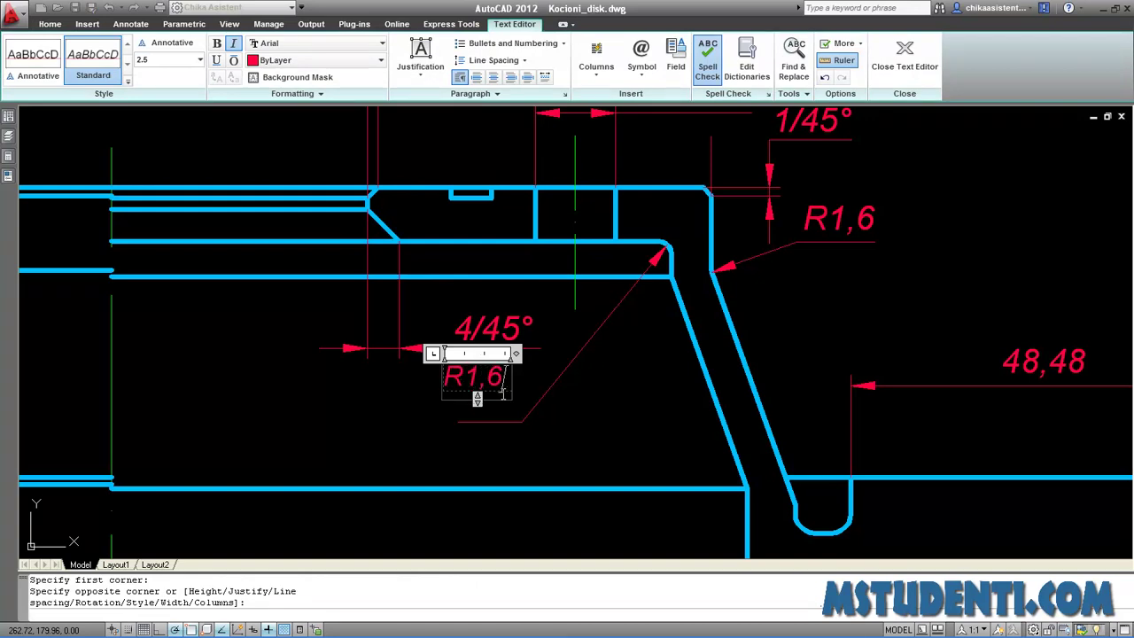
left_click_drag(502, 390, 416, 388)
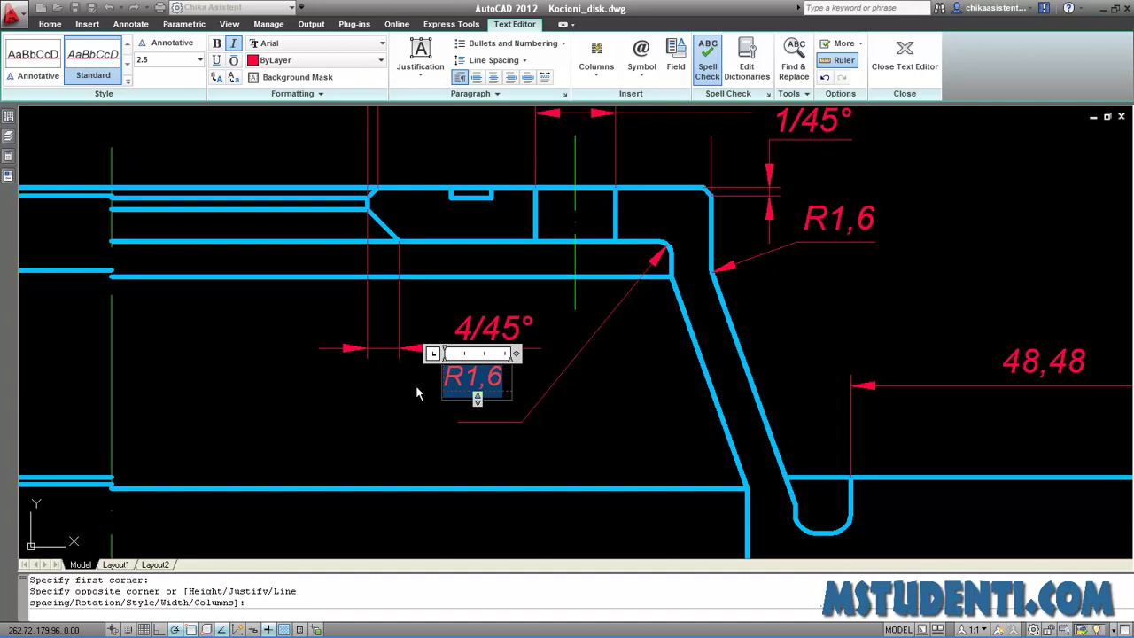
left_click(185, 60)
type("3")
key("Return")
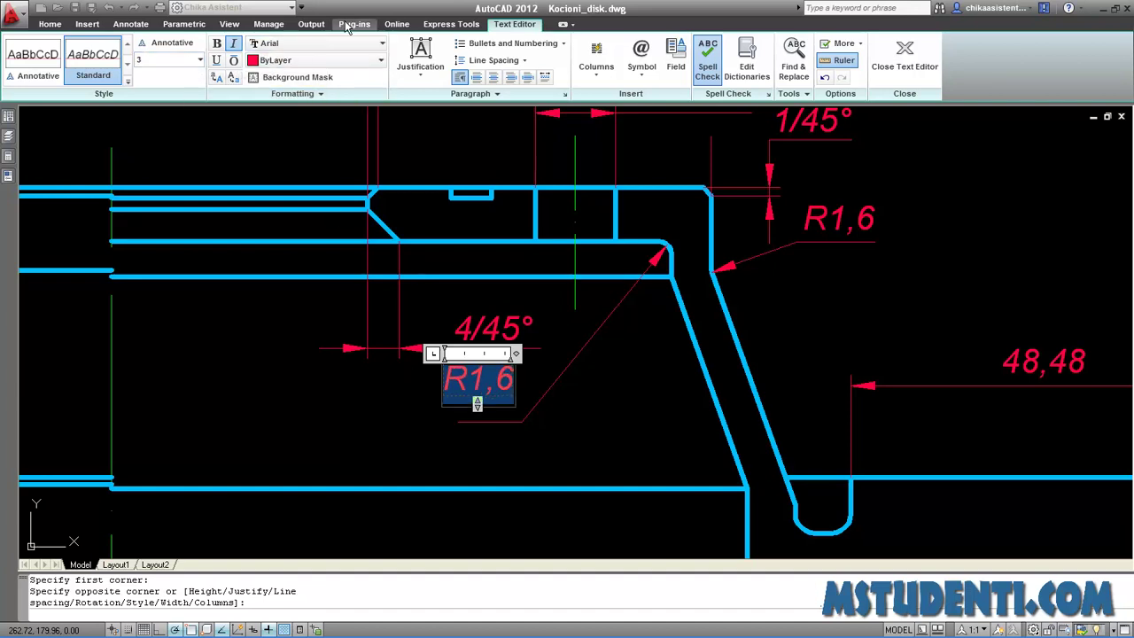
left_click(573, 442)
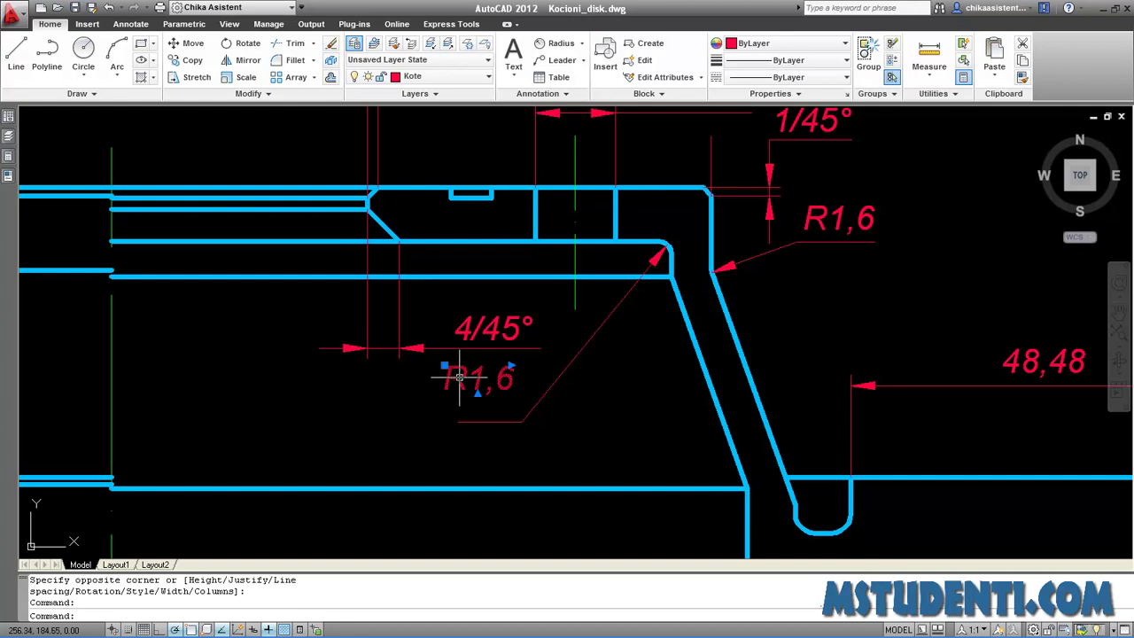
Reposition the R1,6 label onto the lower-left landing of the multileader.
left_click(447, 393)
right_click(479, 382)
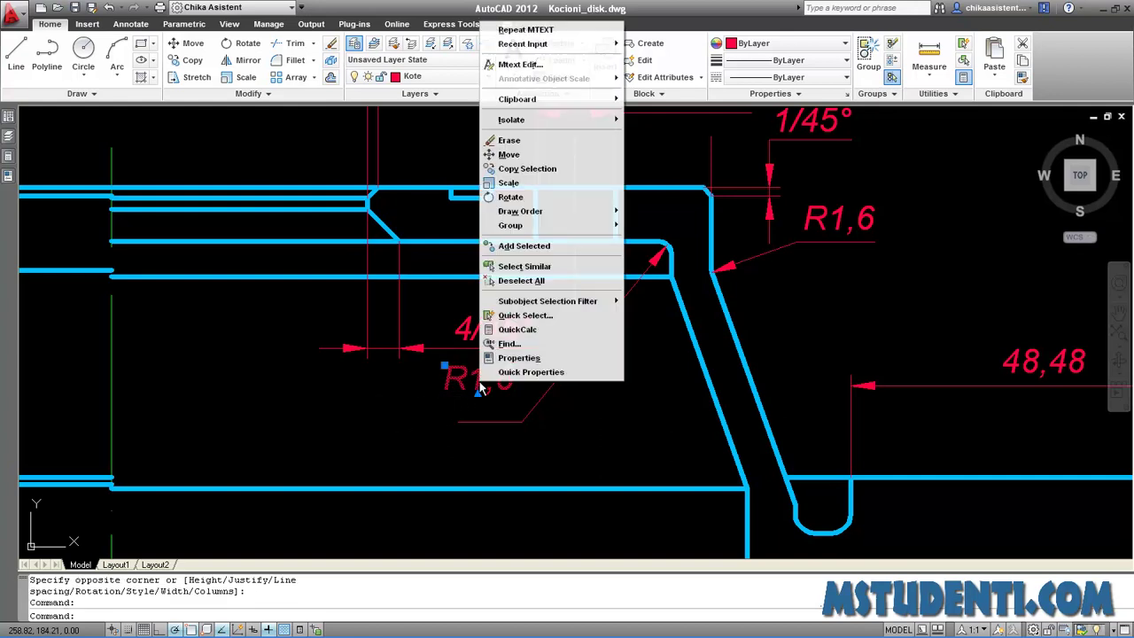
left_click(516, 156)
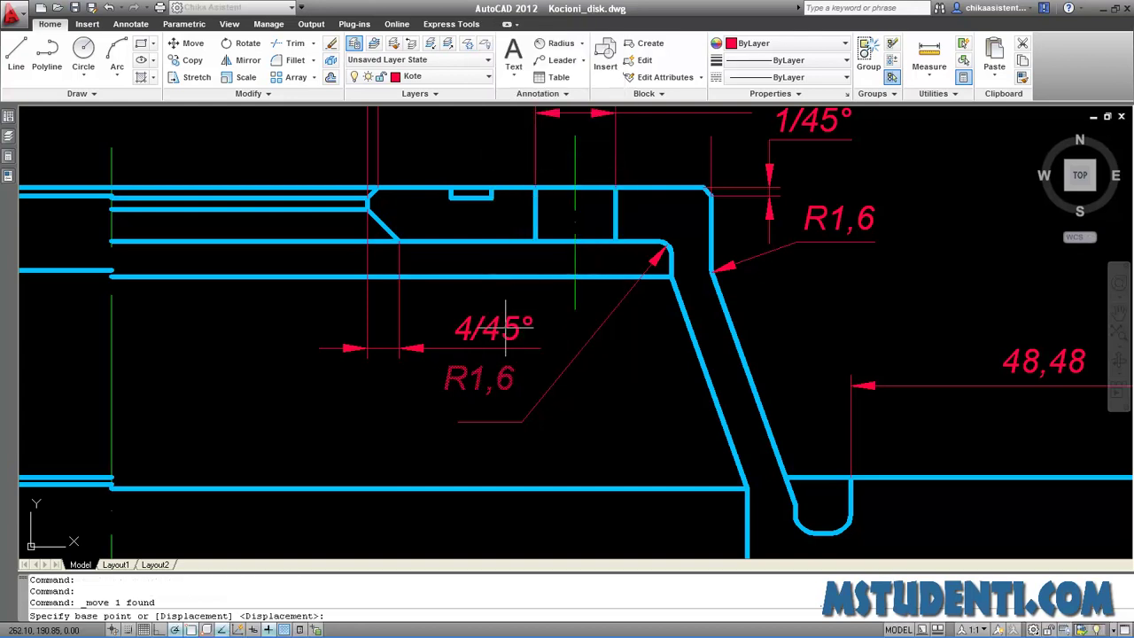
left_click(447, 390)
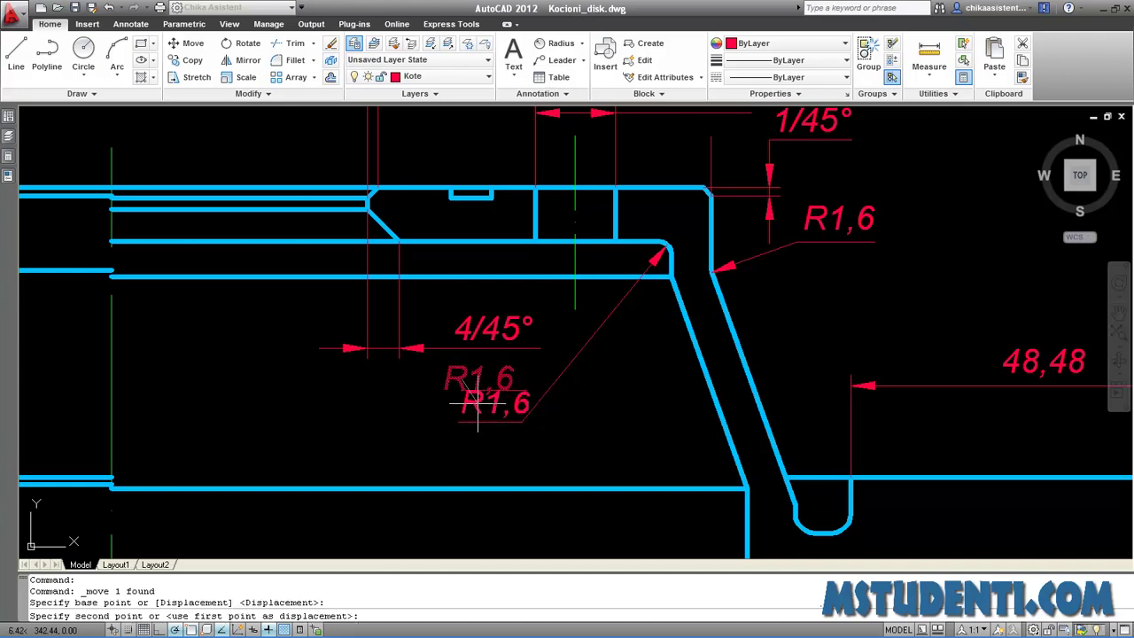
scroll(475, 396, "up", 2)
scroll(474, 403, "down", 1)
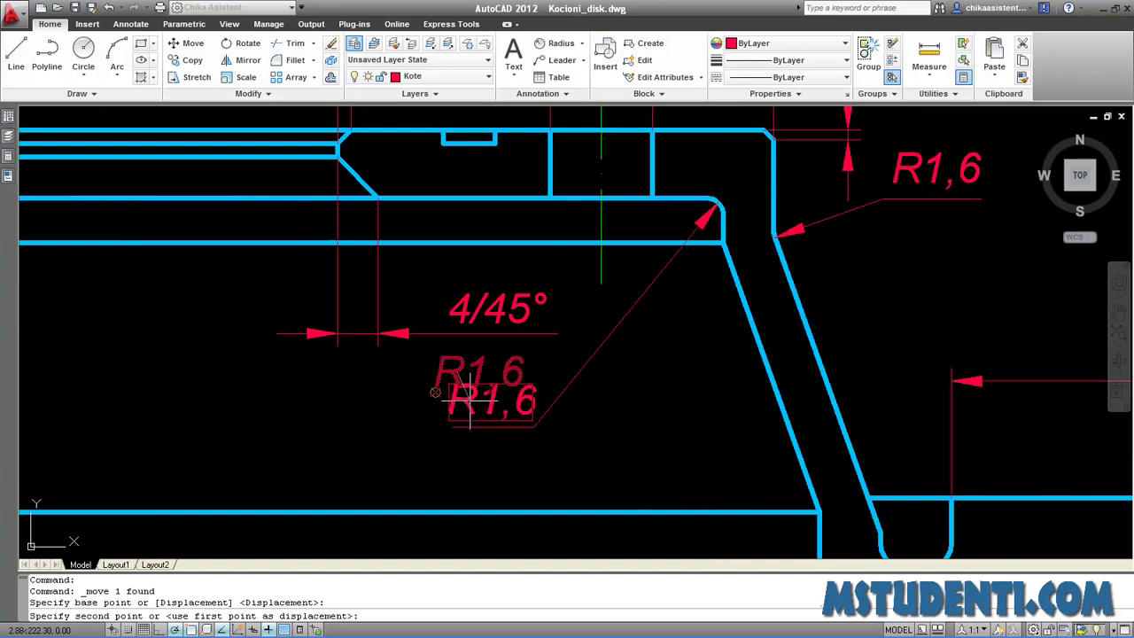
left_click(471, 398)
left_click(426, 393)
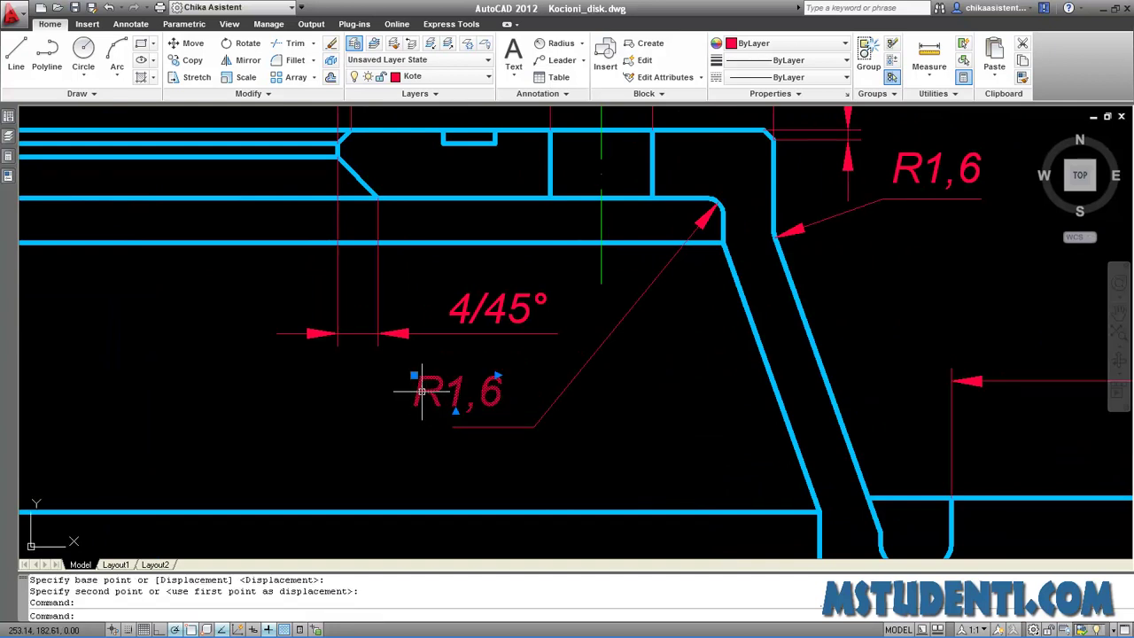
left_click_drag(426, 393, 463, 399)
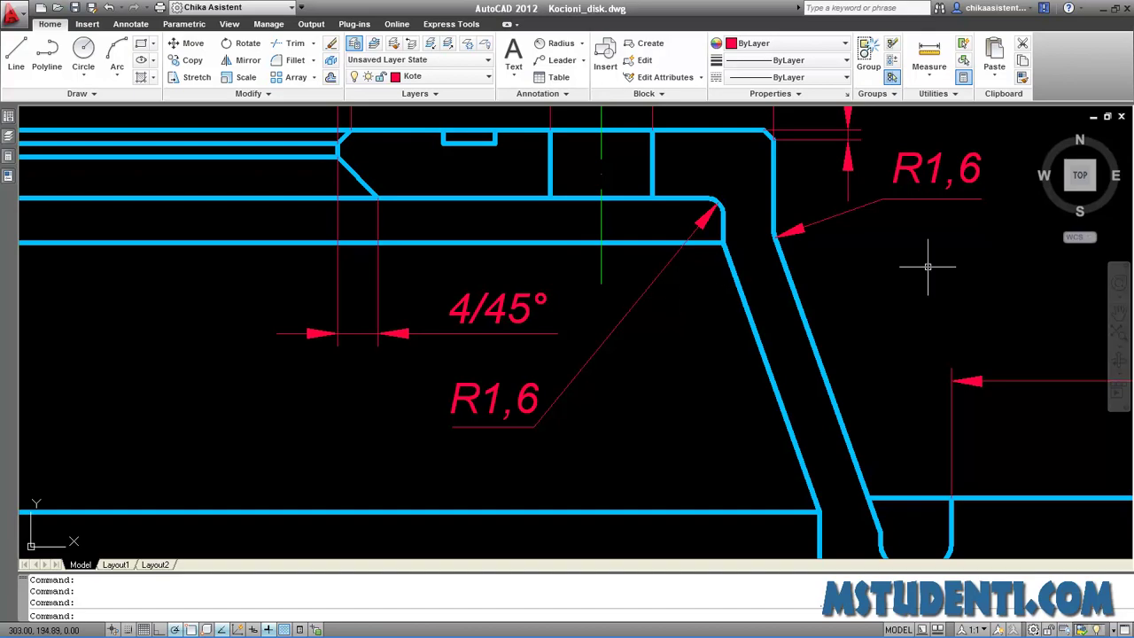
Check the reference PDF, then draw a short vertical line across the inner edge beside the fillet.
key("alt+Tab")
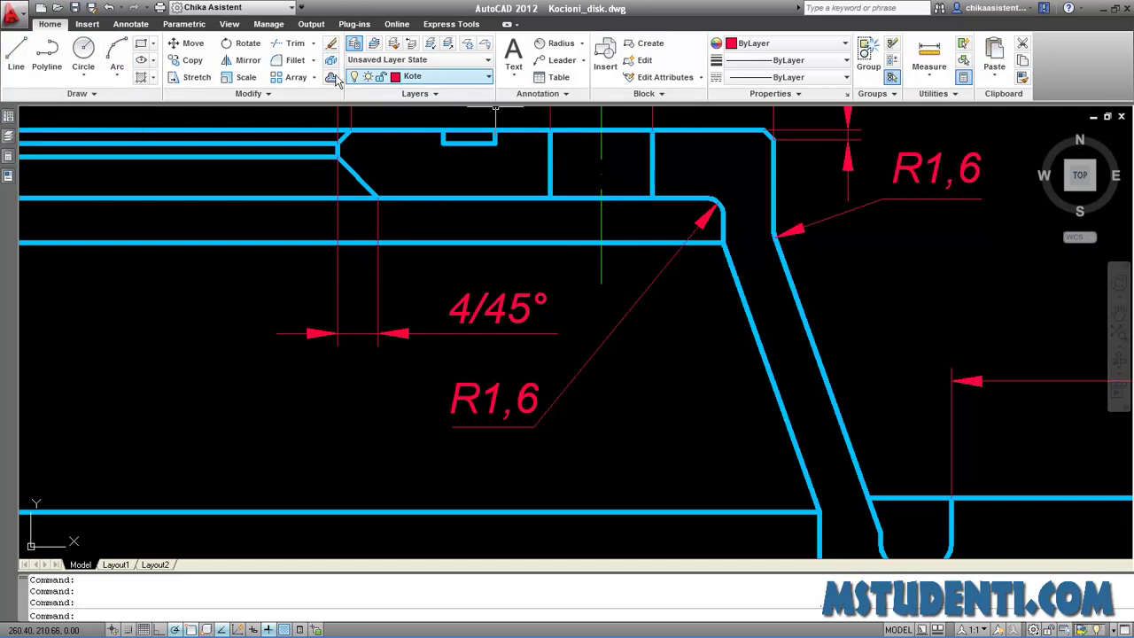
left_click(16, 64)
scroll(709, 237, "up", 2)
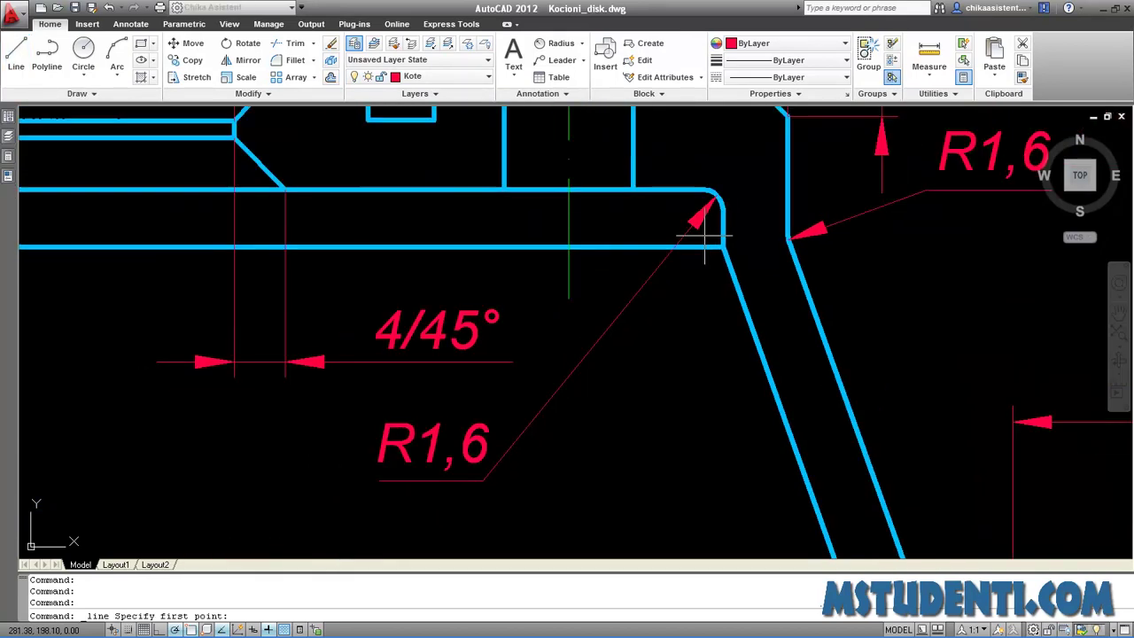
scroll(705, 238, "up", 3)
left_click(688, 282)
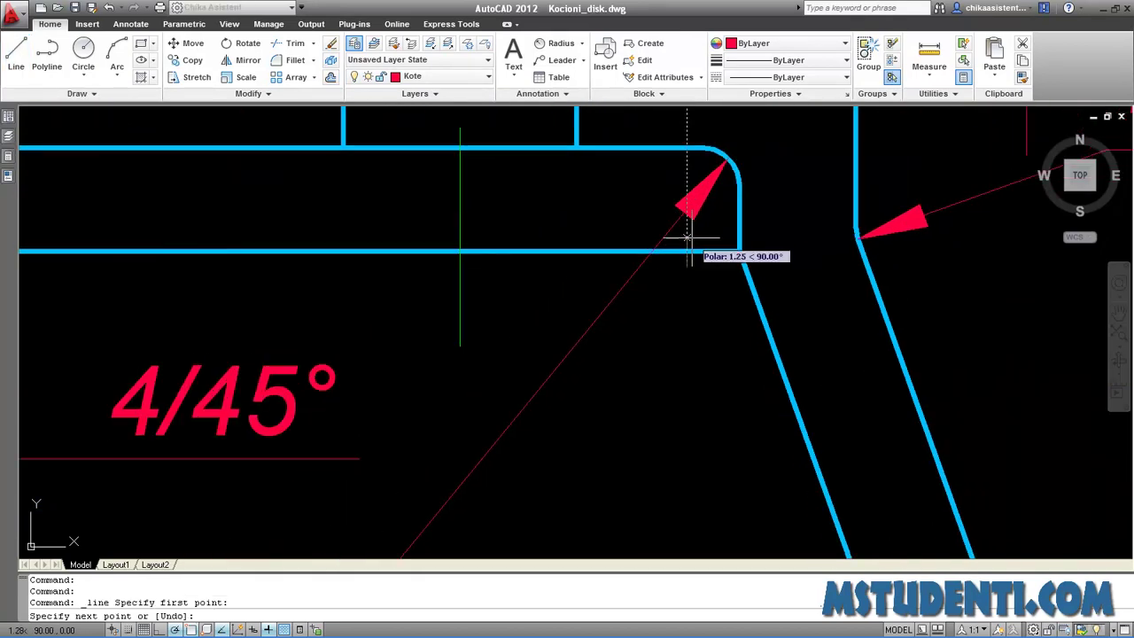
left_click(688, 237)
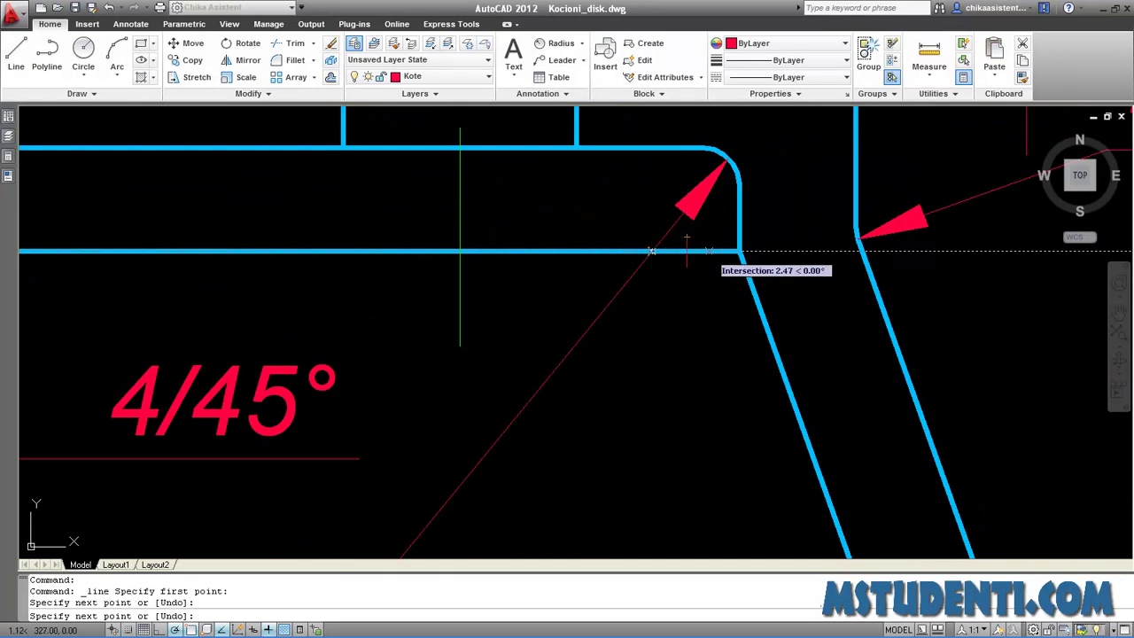
left_click(650, 251)
right_click(623, 210)
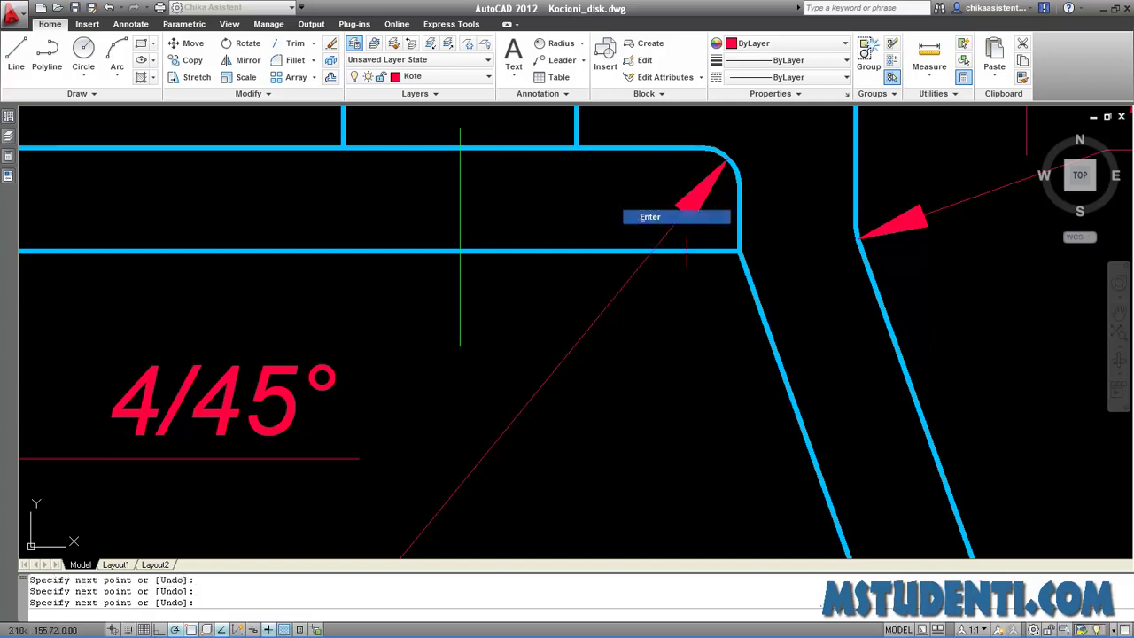
left_click(650, 216)
Draw a second short vertical line across the inner edge a little further left.
key("Return")
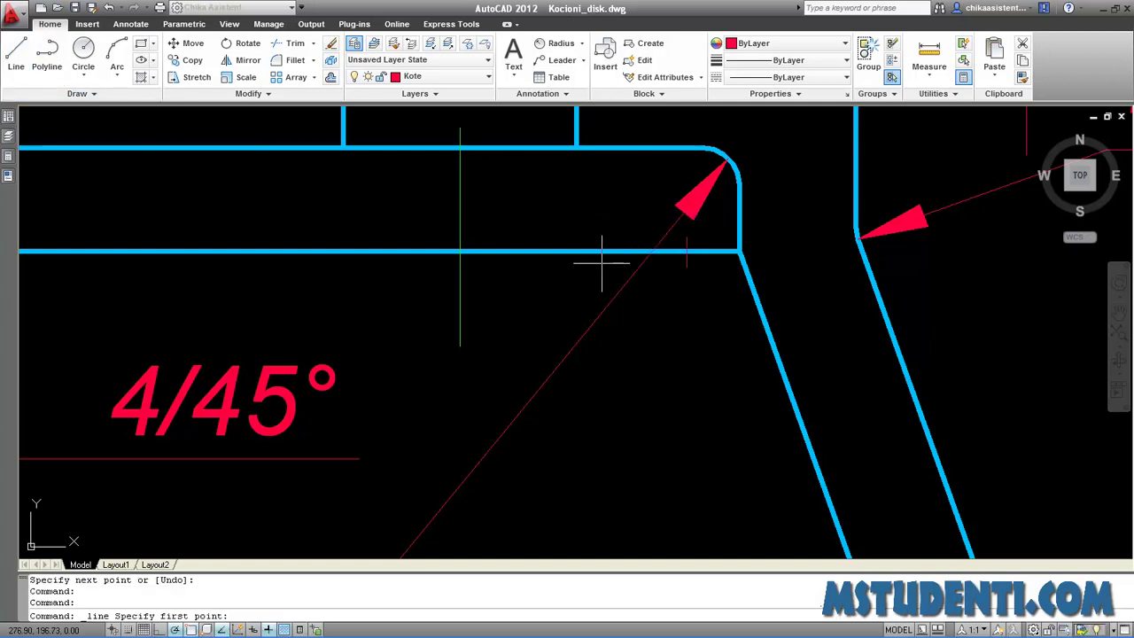
left_click(600, 267)
left_click(599, 236)
right_click(625, 223)
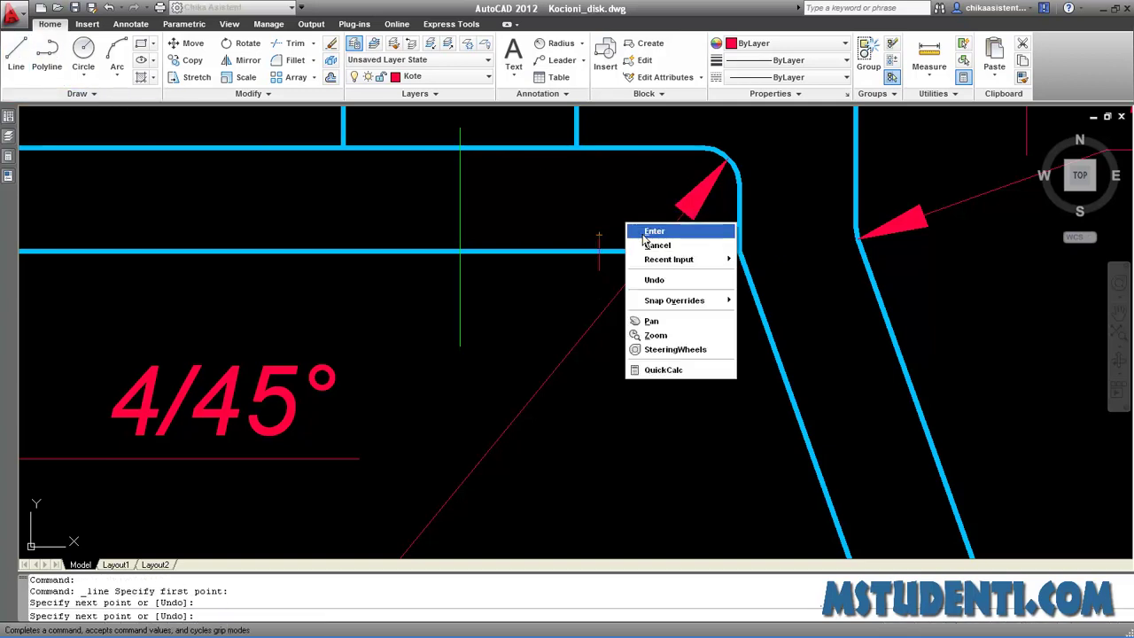
left_click(644, 232)
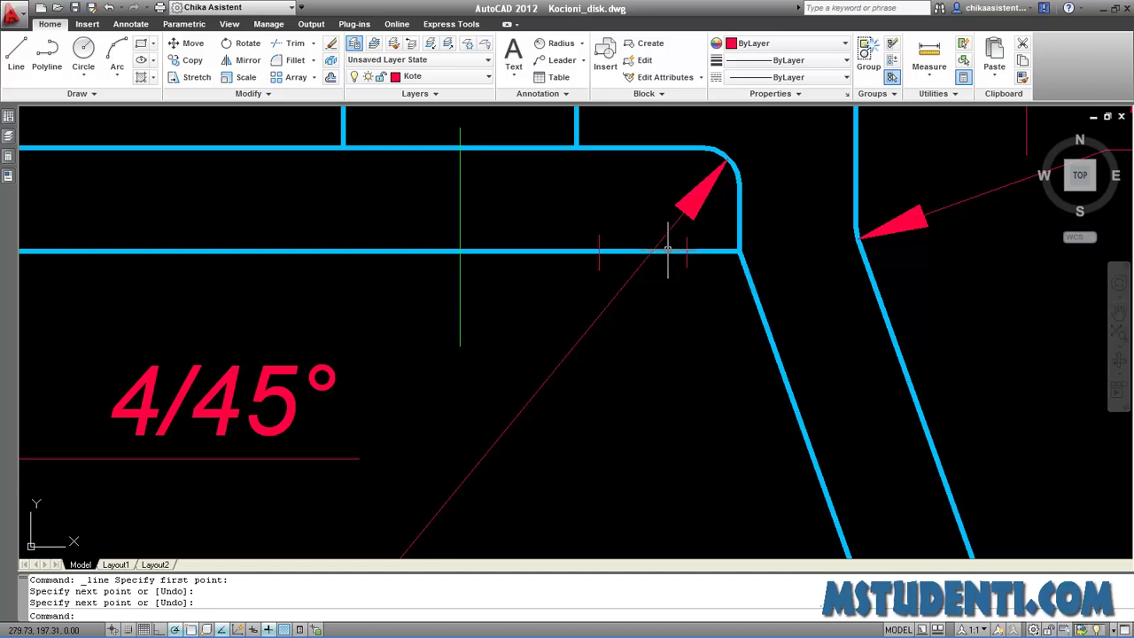
Trim the inner horizontal edge between the two short vertical lines.
left_click(296, 46)
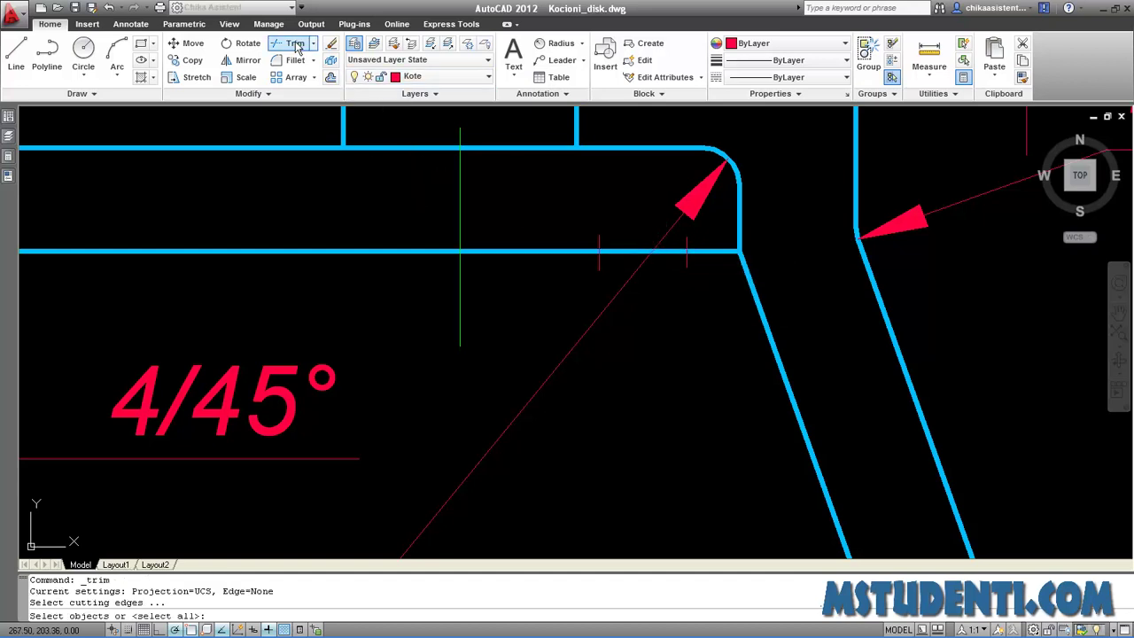
left_click(599, 265)
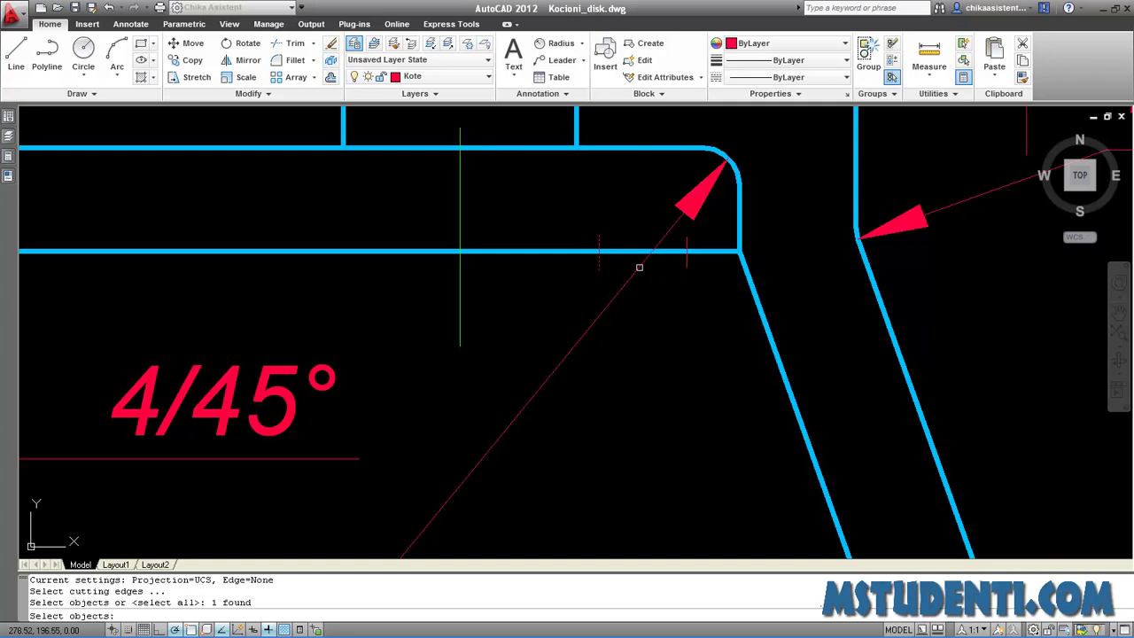
left_click(688, 263)
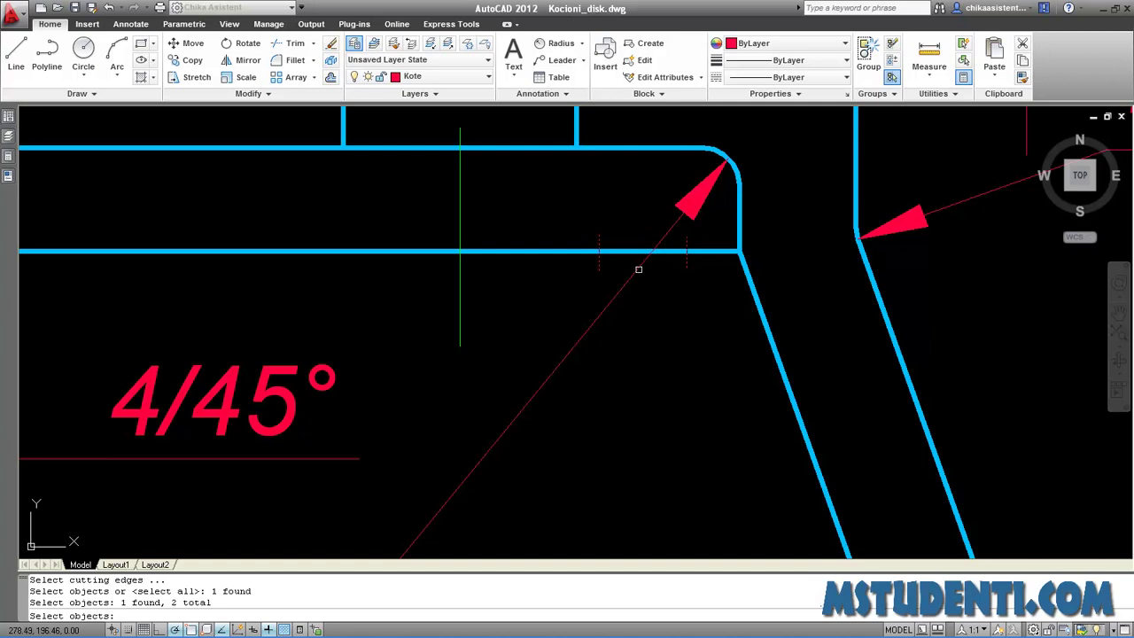
key("Return")
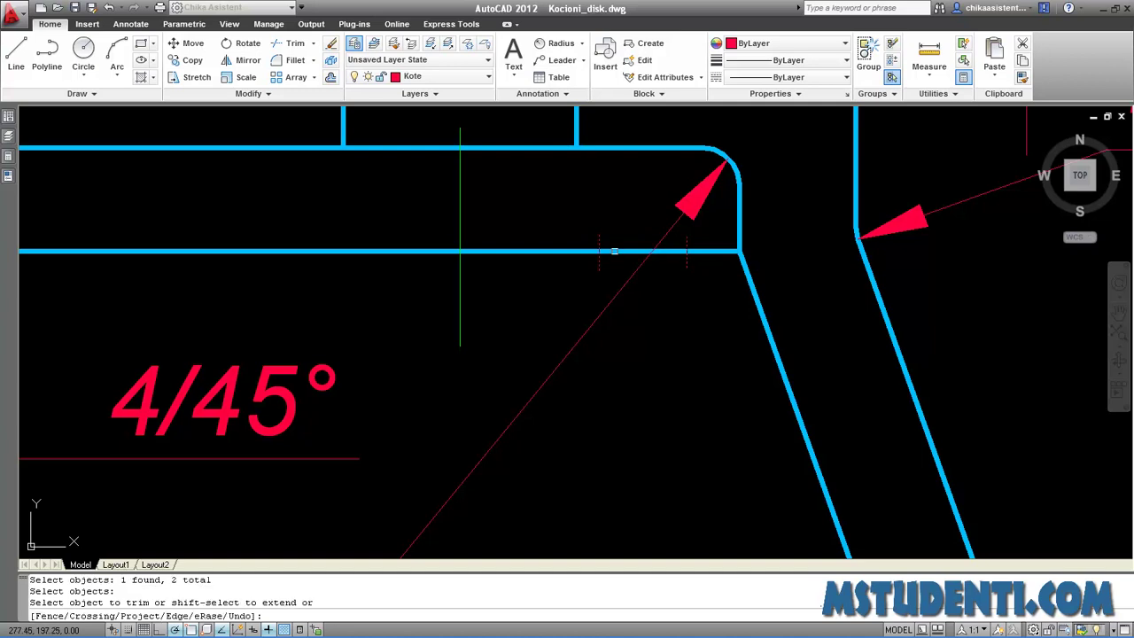
left_click(613, 252)
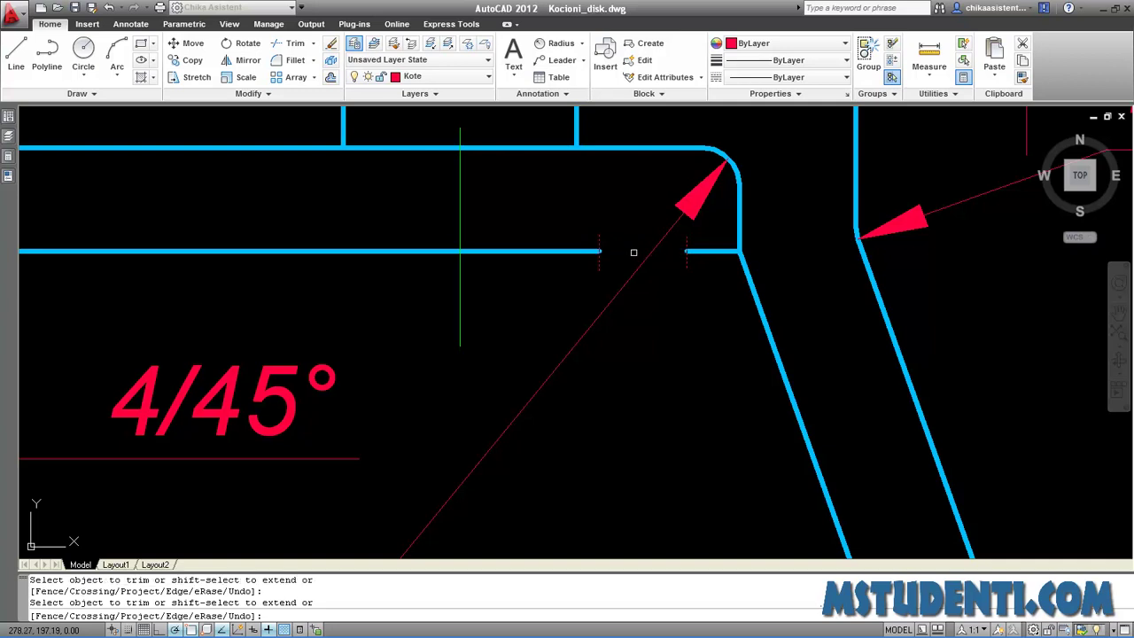
key("Escape")
Delete the two short vertical cutting lines.
left_click(607, 259)
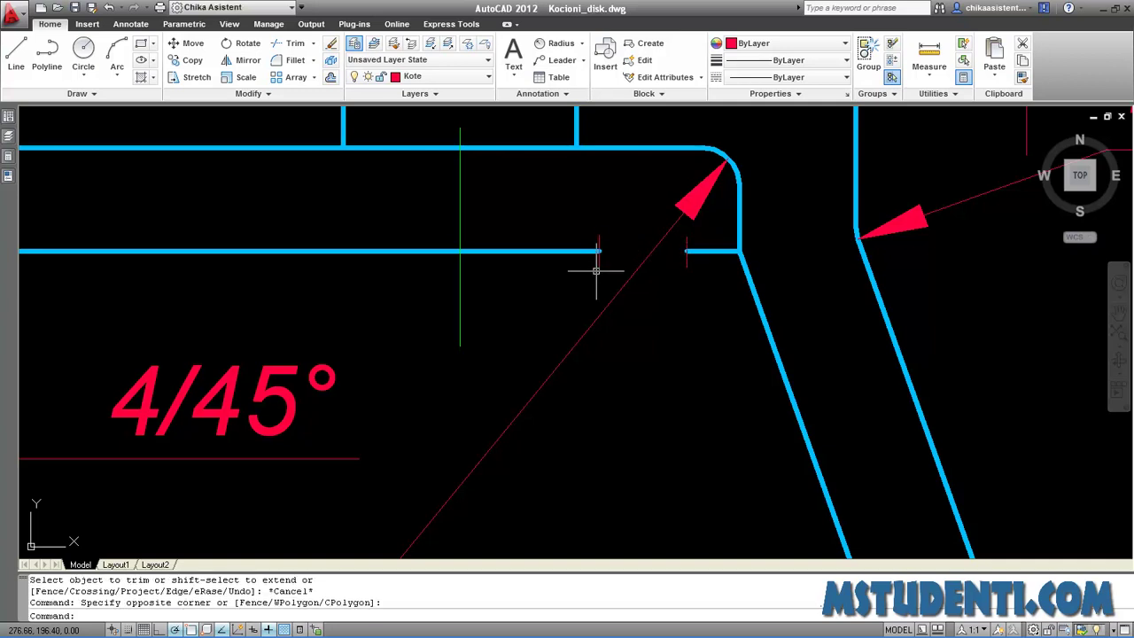
left_click(592, 268)
left_click(687, 264)
key("Delete")
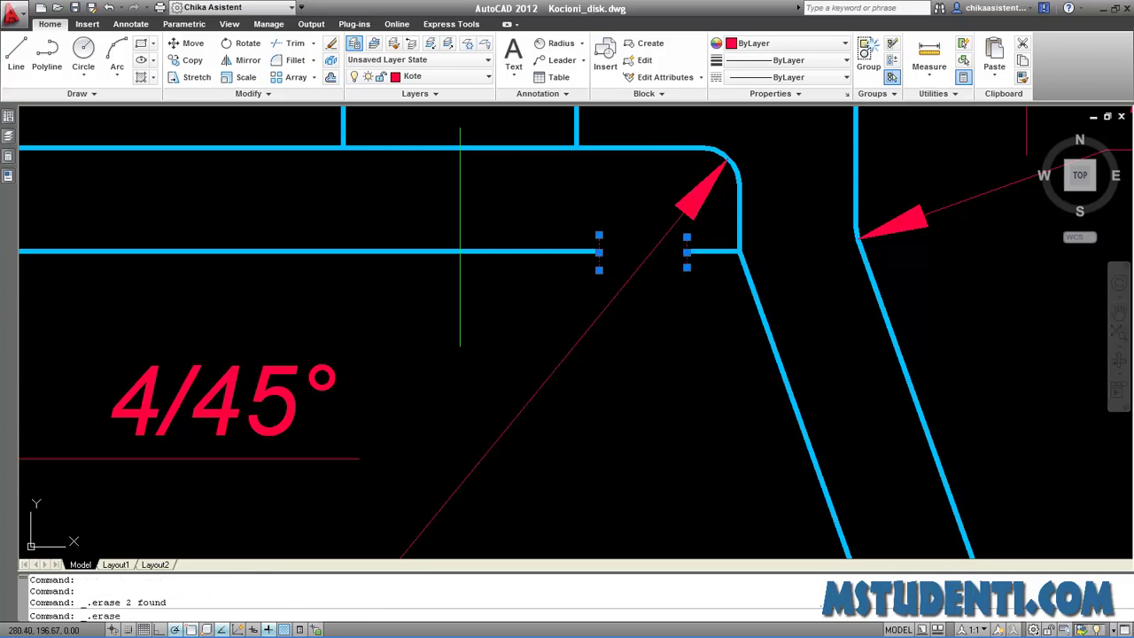
scroll(678, 270, "down", 3)
scroll(629, 290, "down", 1)
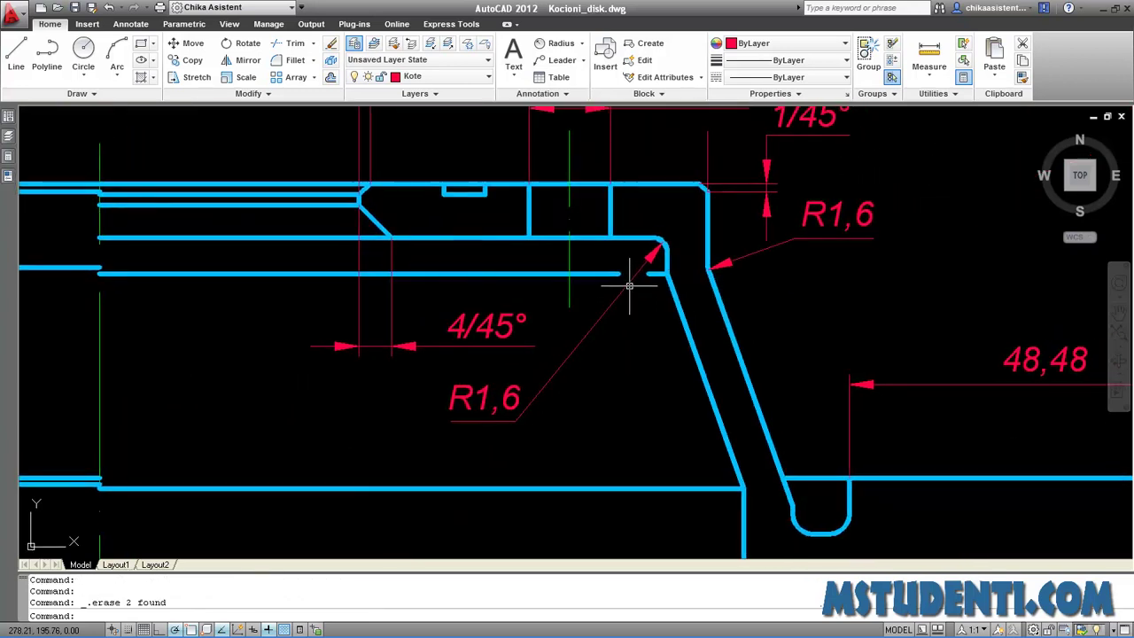
scroll(595, 381, "down", 1)
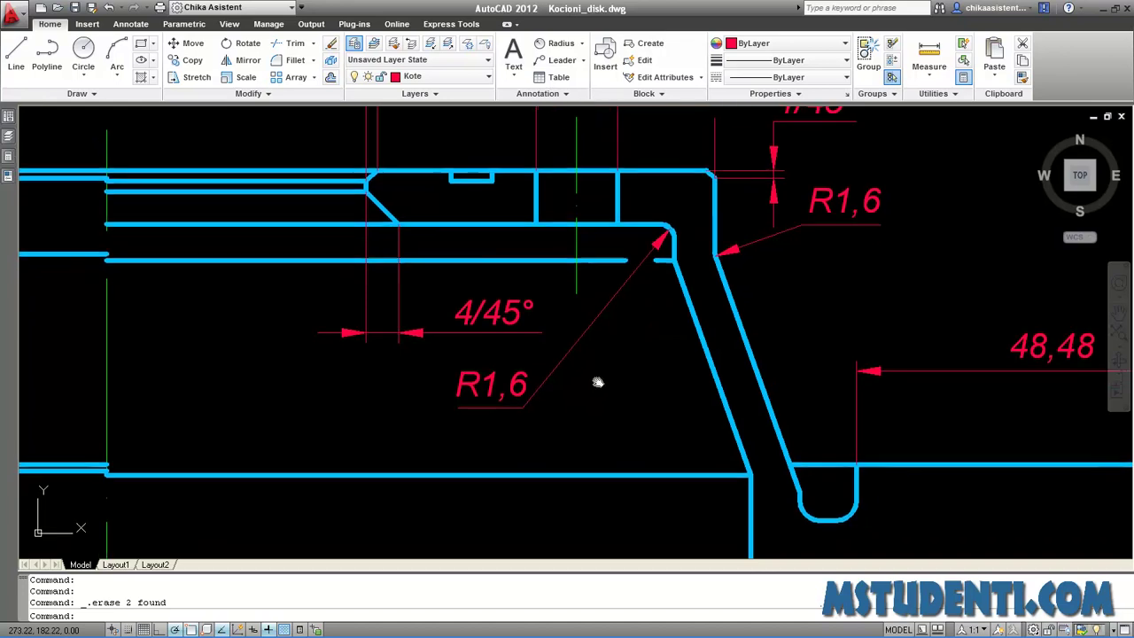
scroll(611, 359, "down", 1)
scroll(619, 347, "down", 3)
middle_click_drag(619, 347, 639, 306)
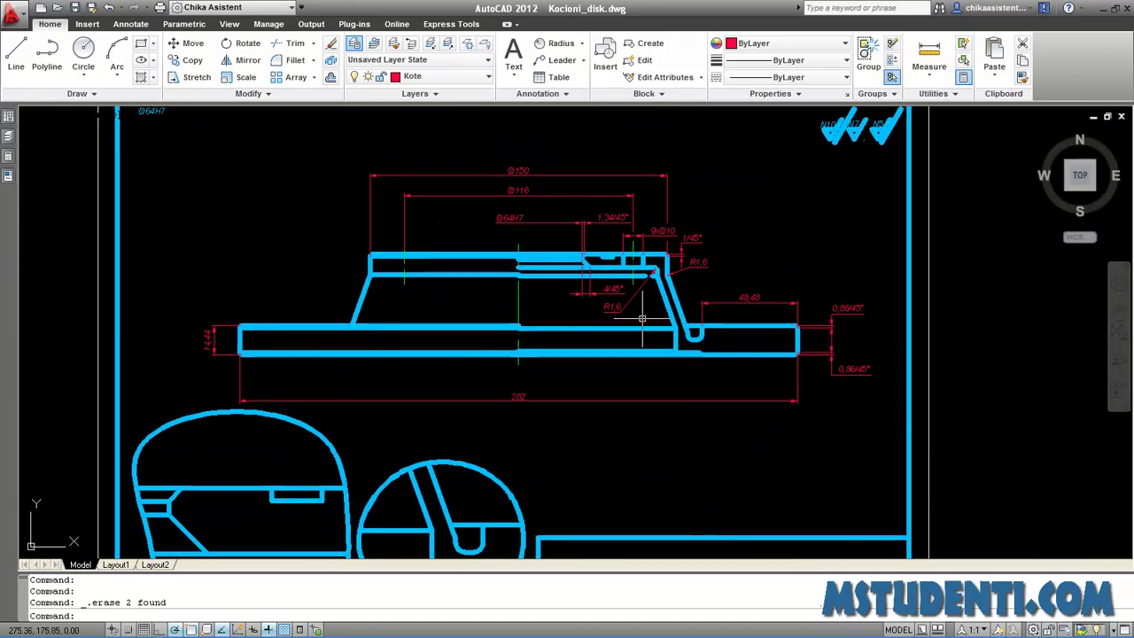
scroll(656, 368, "up", 1)
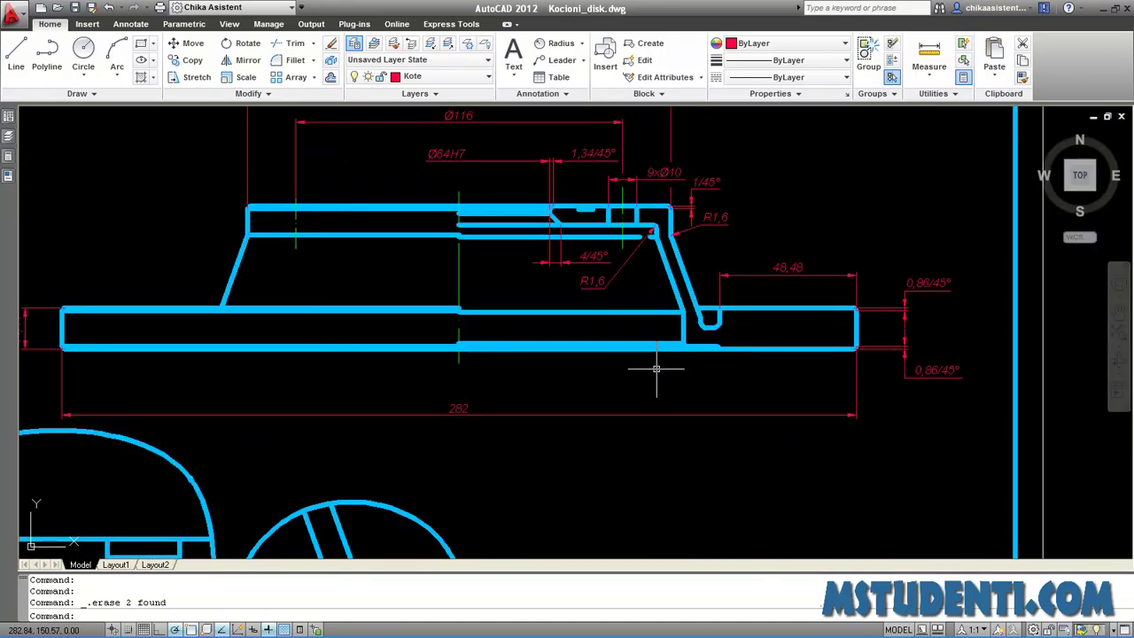
scroll(656, 368, "up", 1)
scroll(656, 370, "up", 1)
scroll(676, 373, "up", 1)
scroll(677, 372, "up", 1)
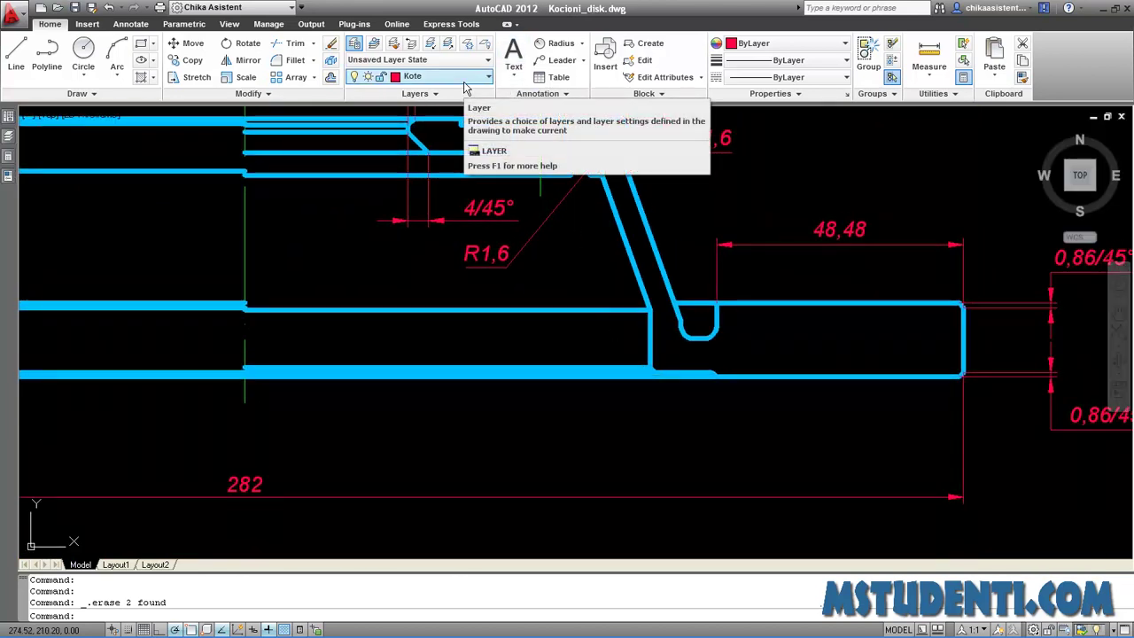
Start a linear dimension at the inner corner of the disc section.
left_click(583, 44)
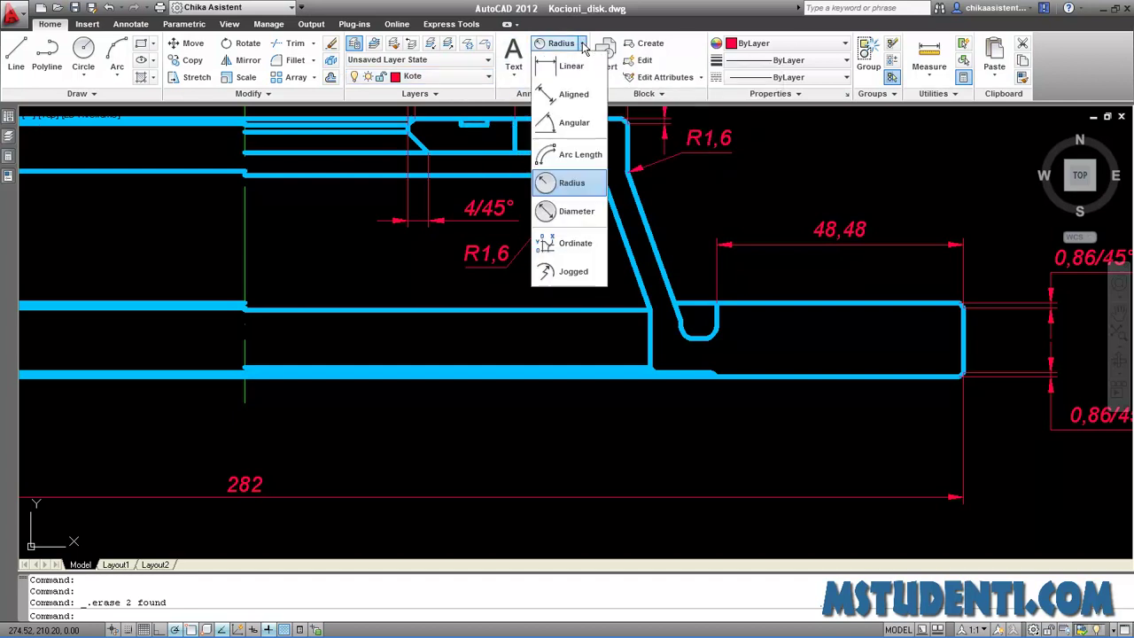
left_click(574, 67)
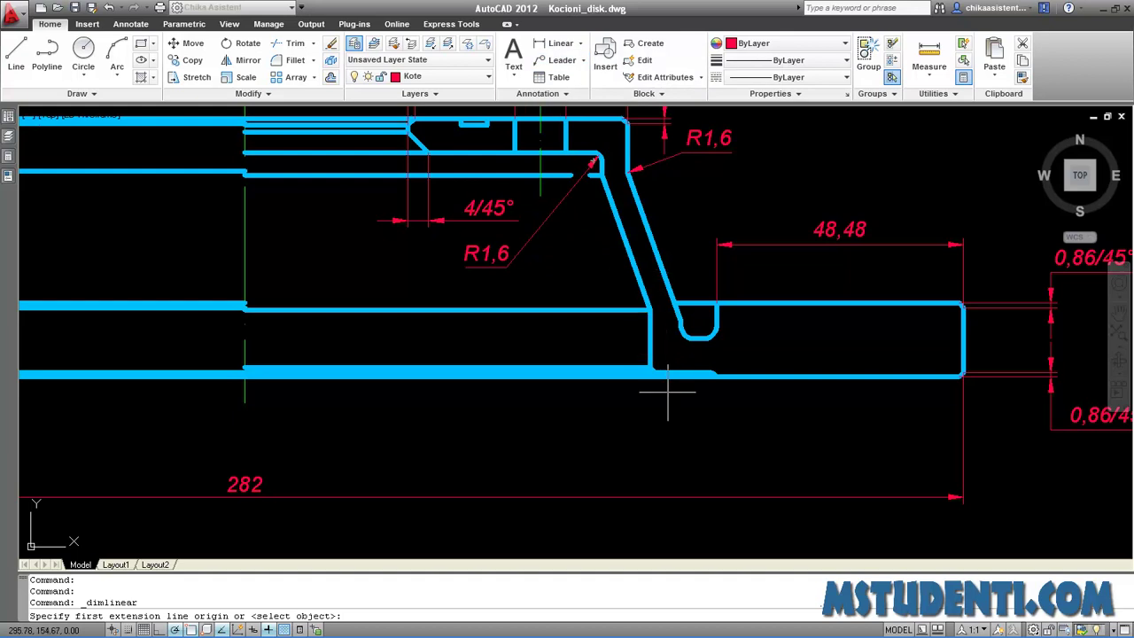
scroll(656, 383, "up", 2)
scroll(658, 381, "up", 2)
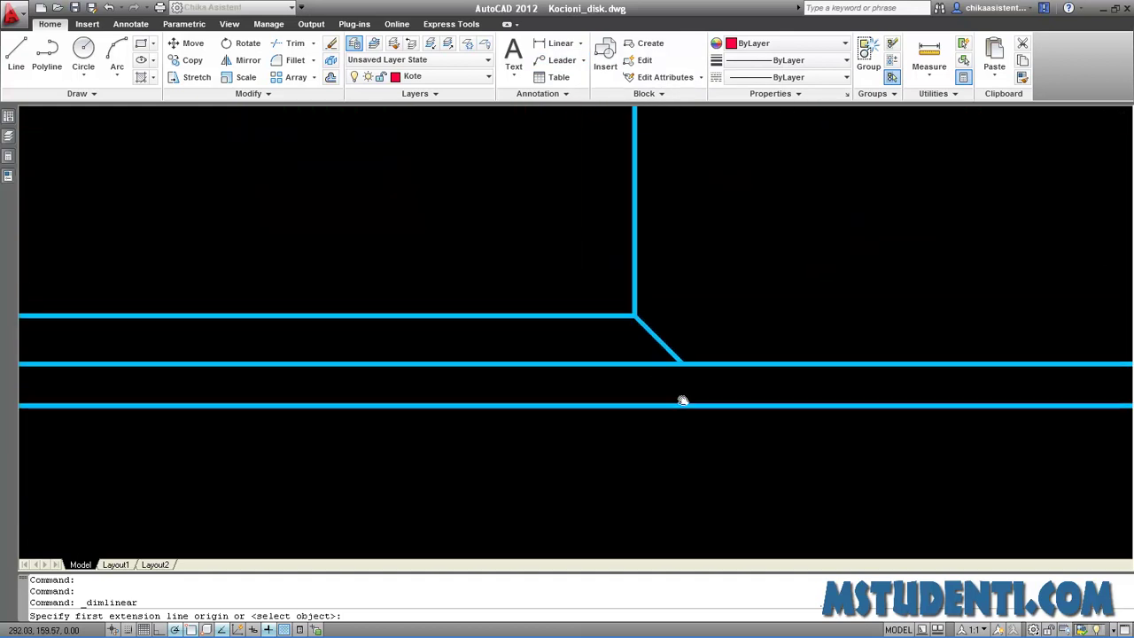
scroll(658, 366, "up", 1)
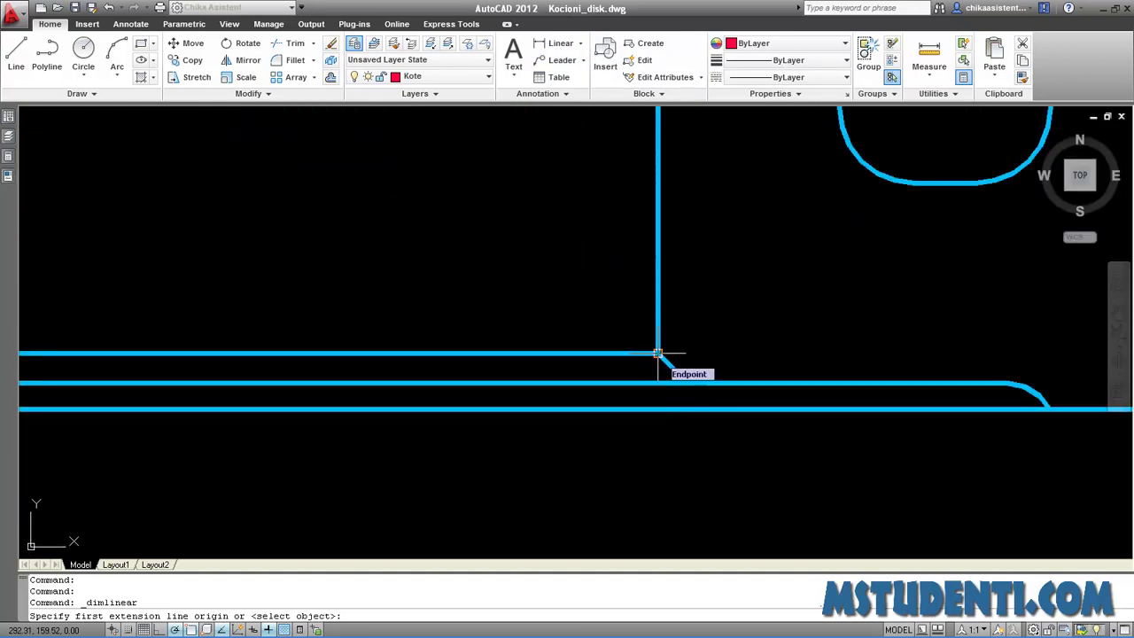
middle_click_drag(657, 352, 688, 418)
scroll(695, 435, "down", 2)
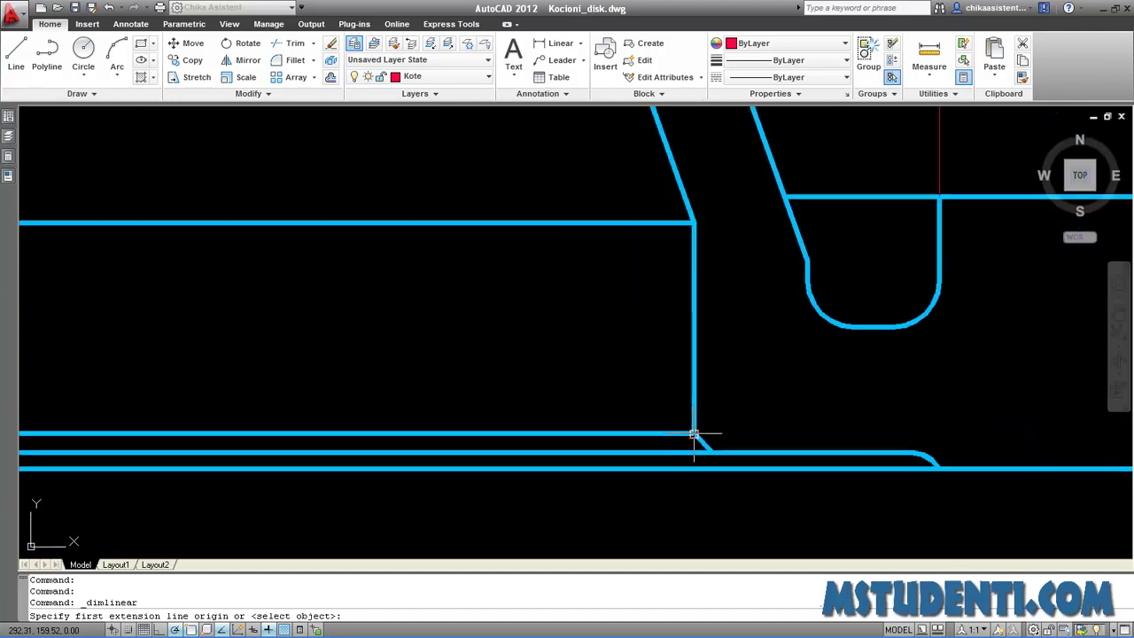
left_click(695, 434)
Finish the 157,97 dimension at the part's left end, placed above the 282 dimension.
scroll(640, 462, "down", 2)
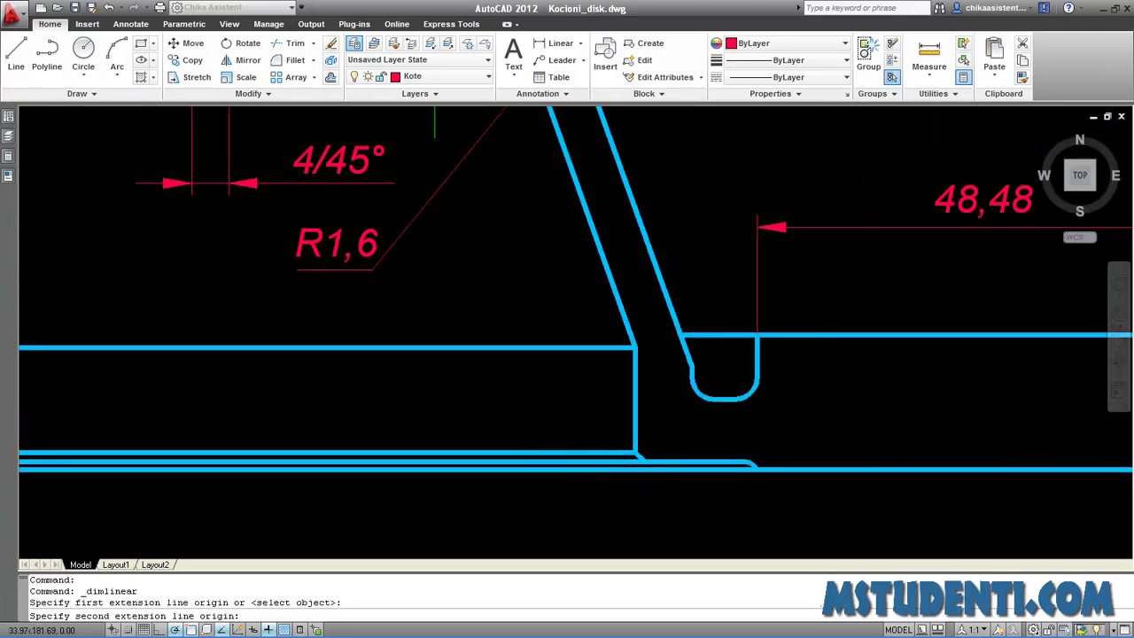
mouse_move(620, 470)
middle_mouse_down()
mouse_move(644, 450)
mouse_move(927, 411)
middle_mouse_up()
mouse_move(514, 384)
middle_mouse_down()
mouse_move(519, 397)
mouse_move(556, 395)
middle_mouse_up()
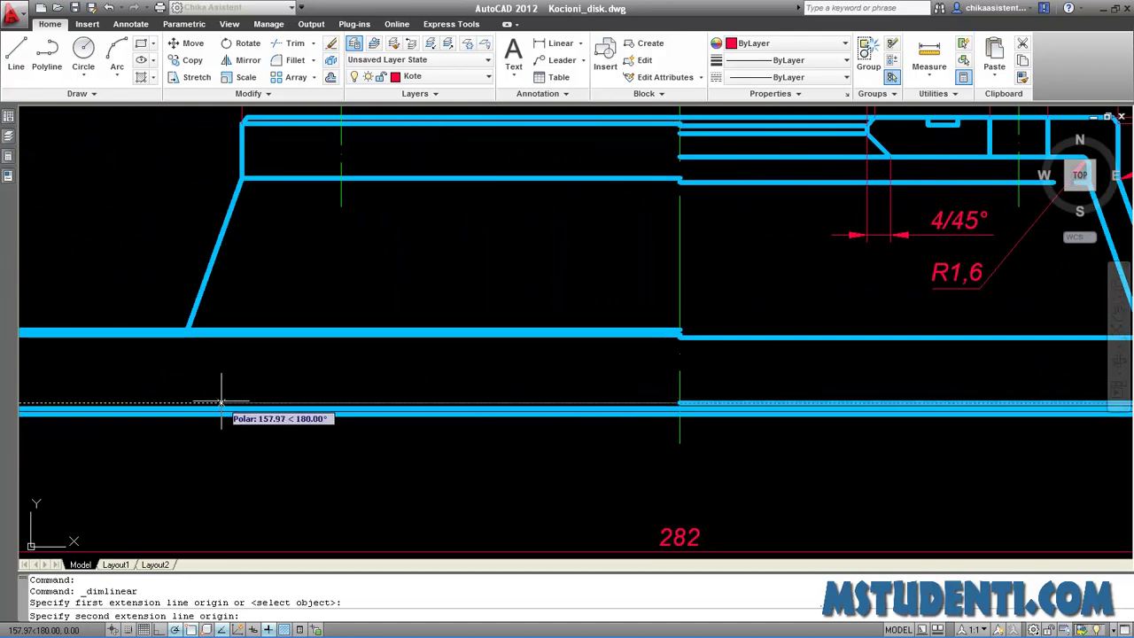
left_click(221, 403)
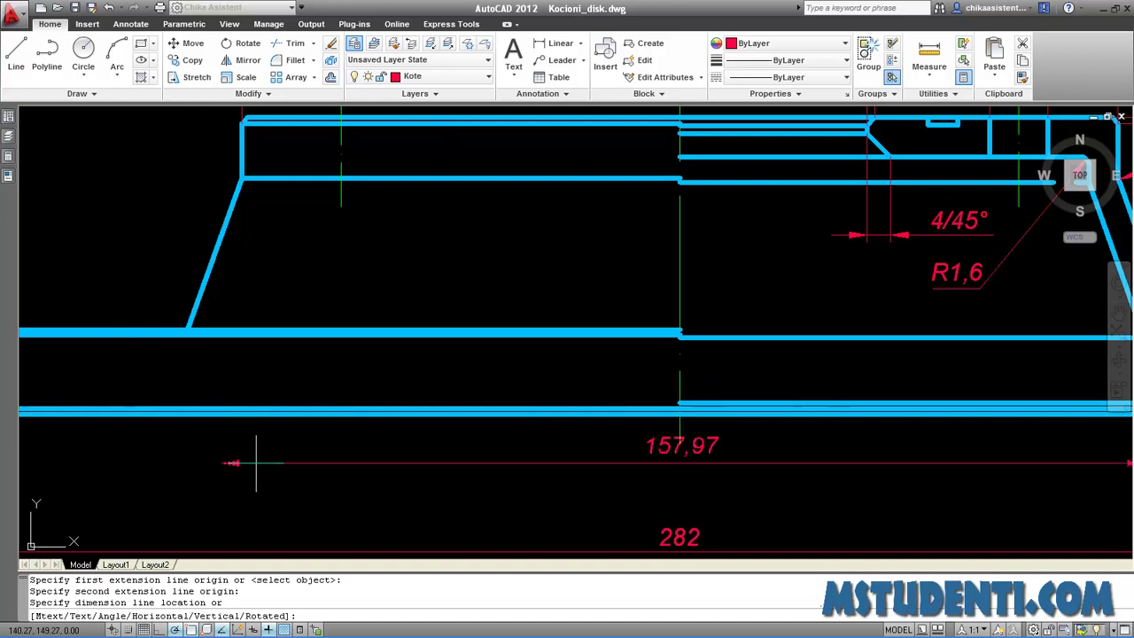
middle_click_drag(612, 484, 550, 465)
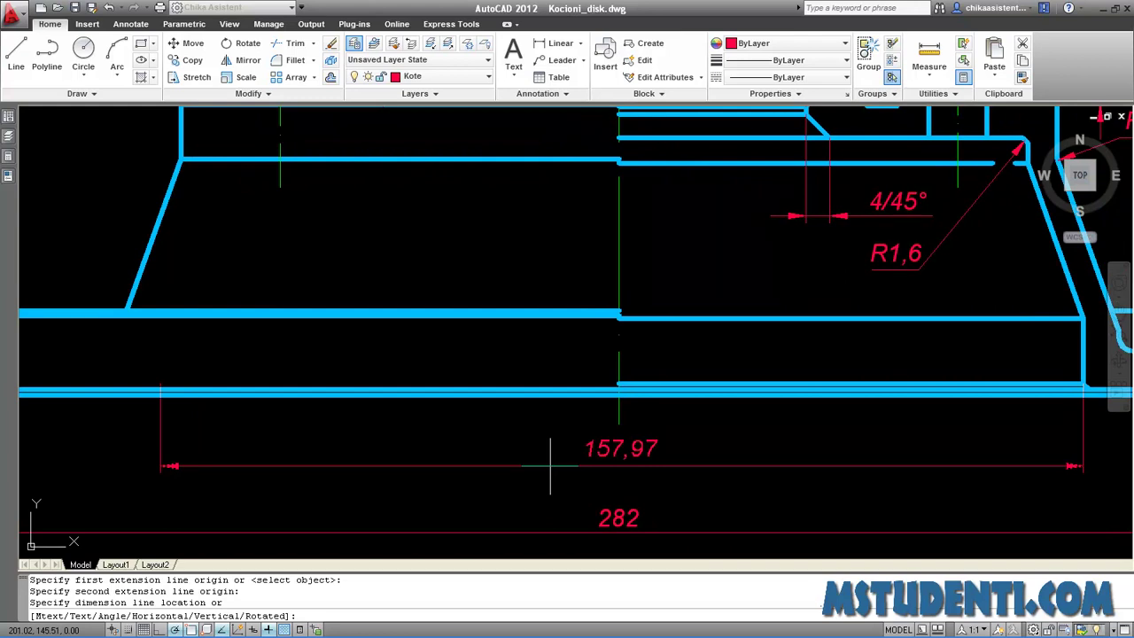
left_click(550, 465)
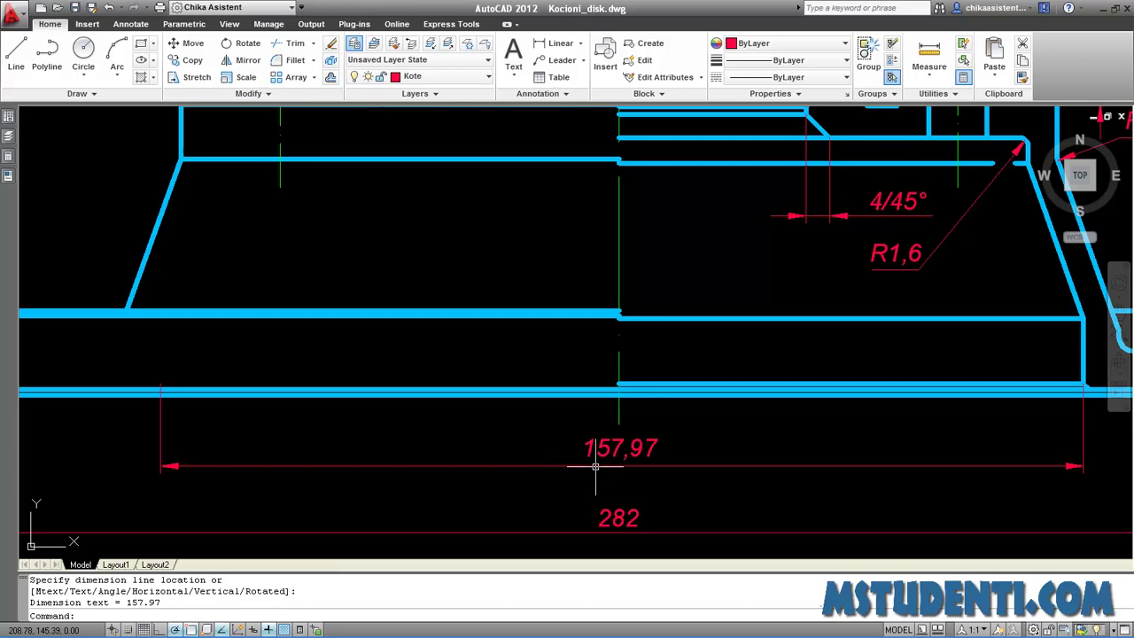
mouse_move(735, 157)
middle_mouse_down()
mouse_move(678, 410)
mouse_move(679, 309)
middle_mouse_up()
middle_click_drag(664, 541, 658, 310)
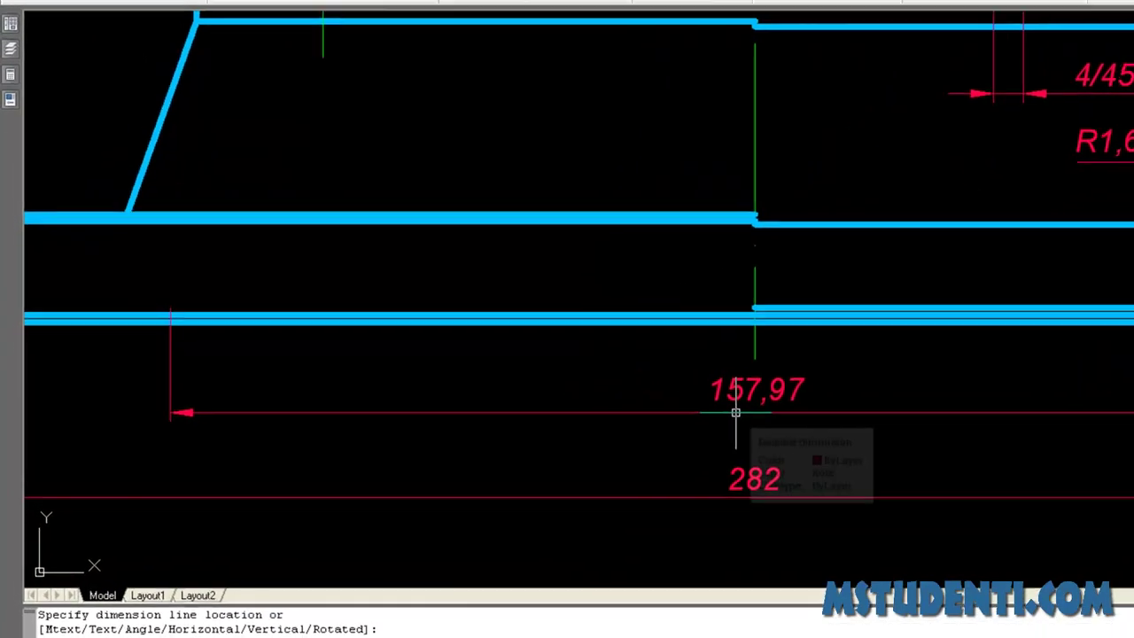
left_click(587, 419)
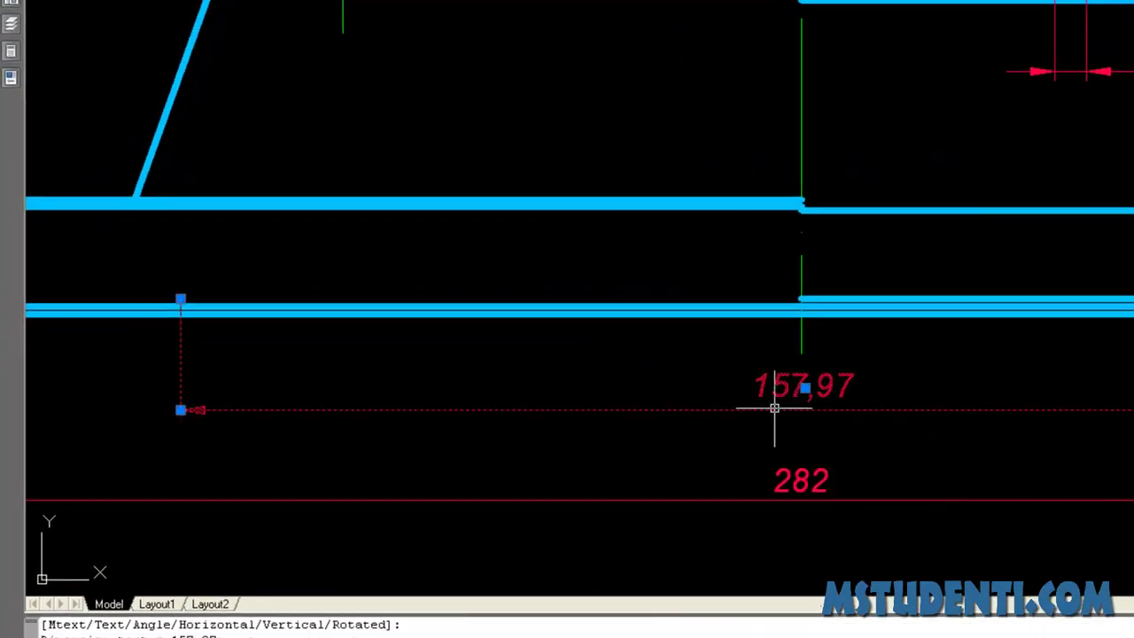
In the 157,97 dimension's properties, set Dim line 2 and Ext line 2 to Off.
left_click(10, 81)
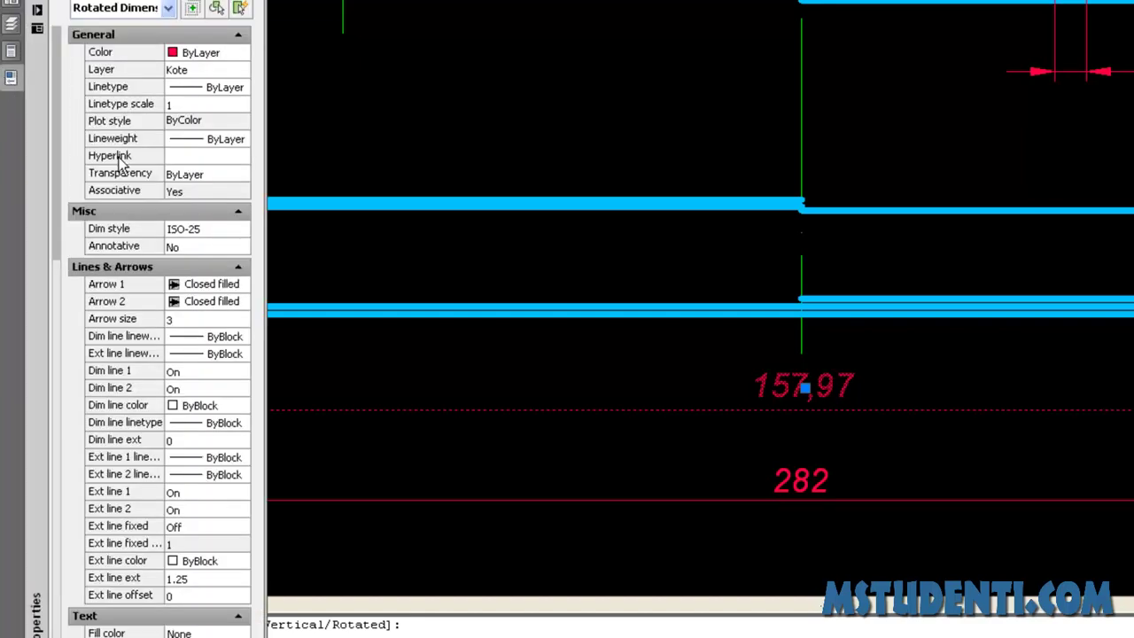
left_click_drag(56, 243, 58, 303)
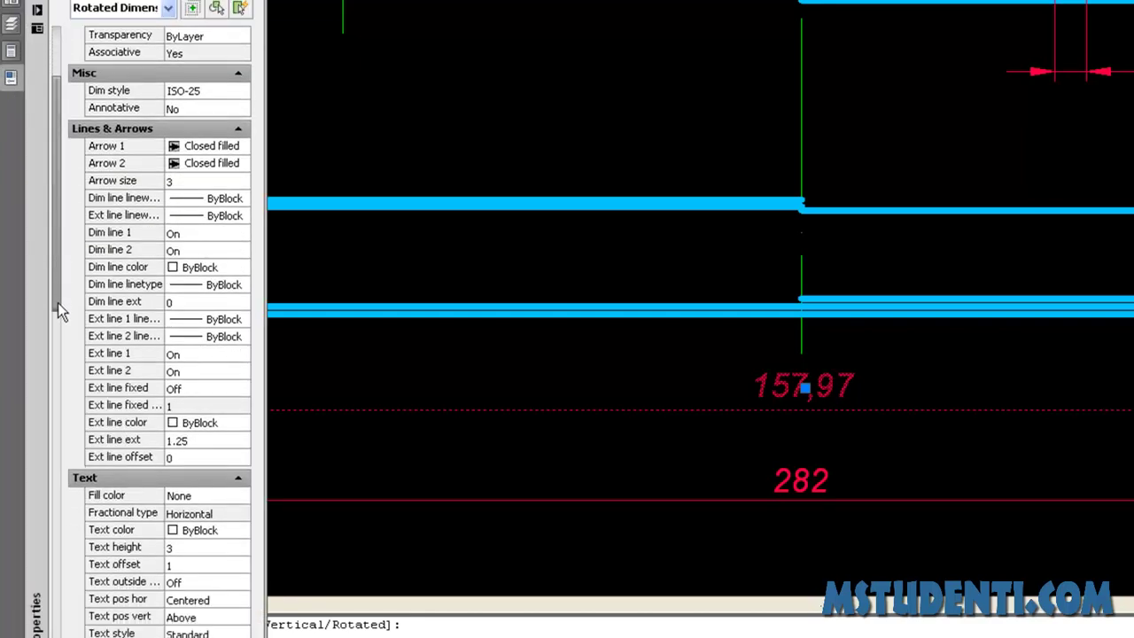
left_click(233, 252)
left_click(243, 252)
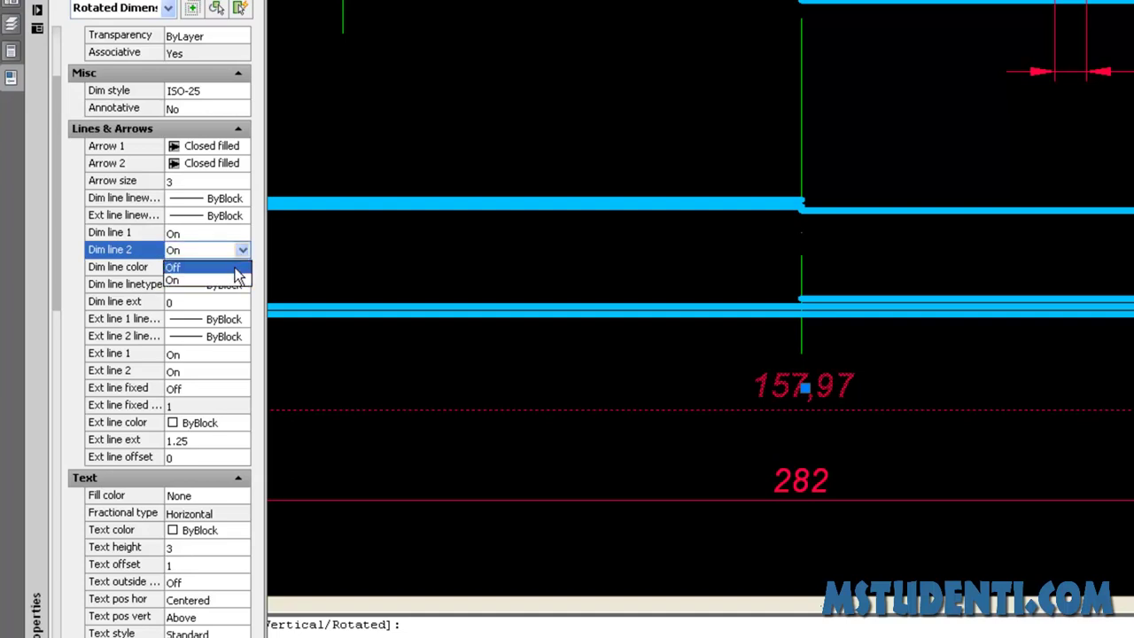
left_click(234, 269)
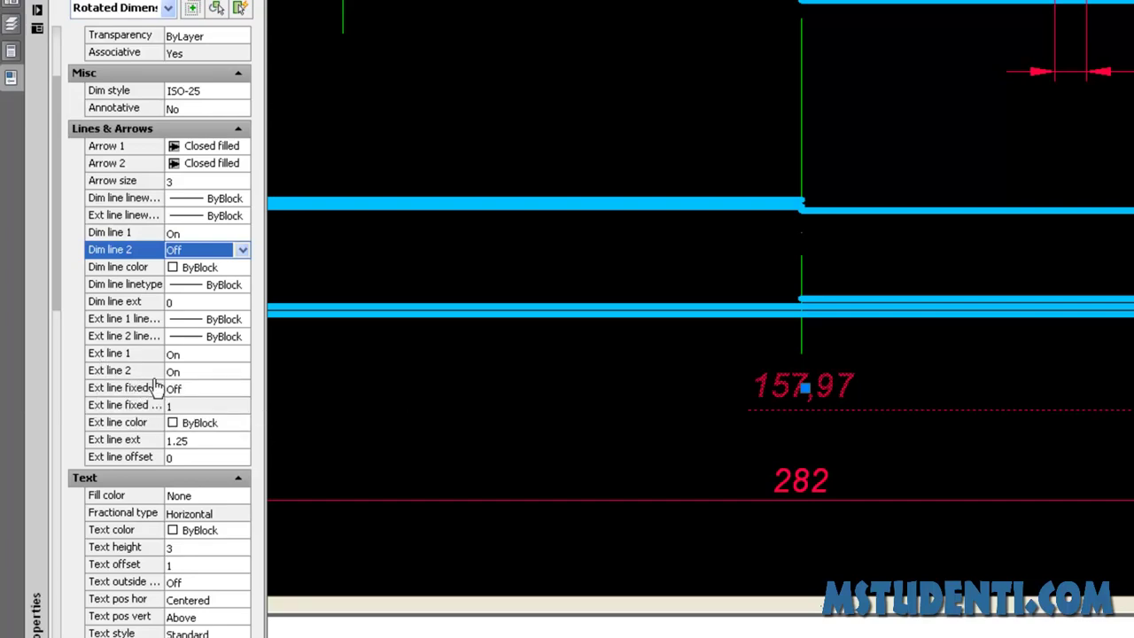
left_click(181, 392)
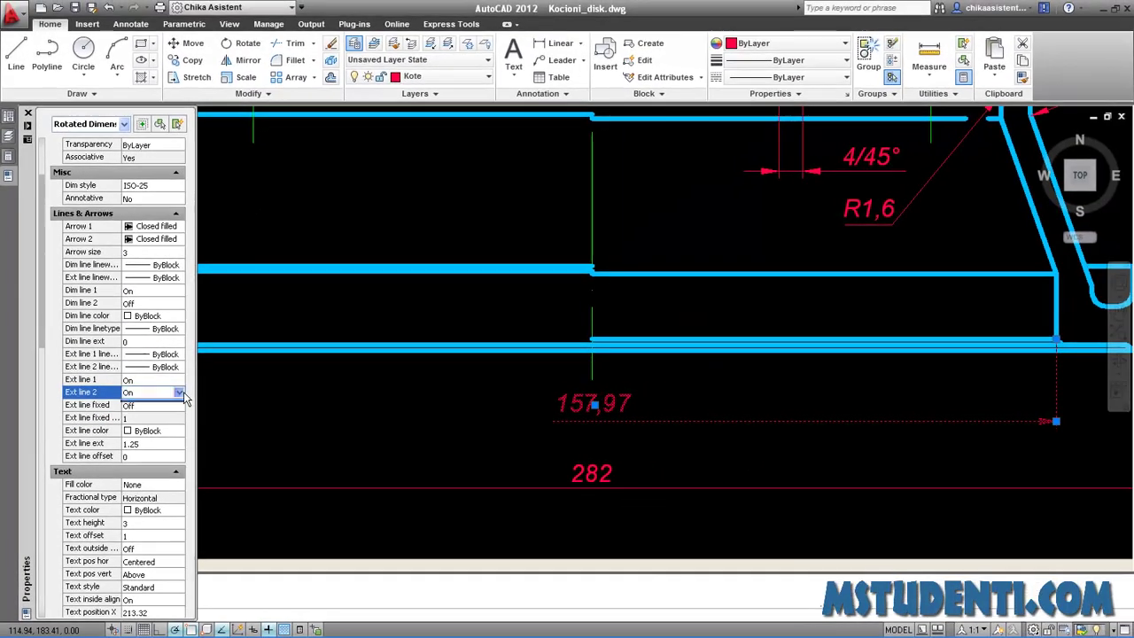
left_click(181, 393)
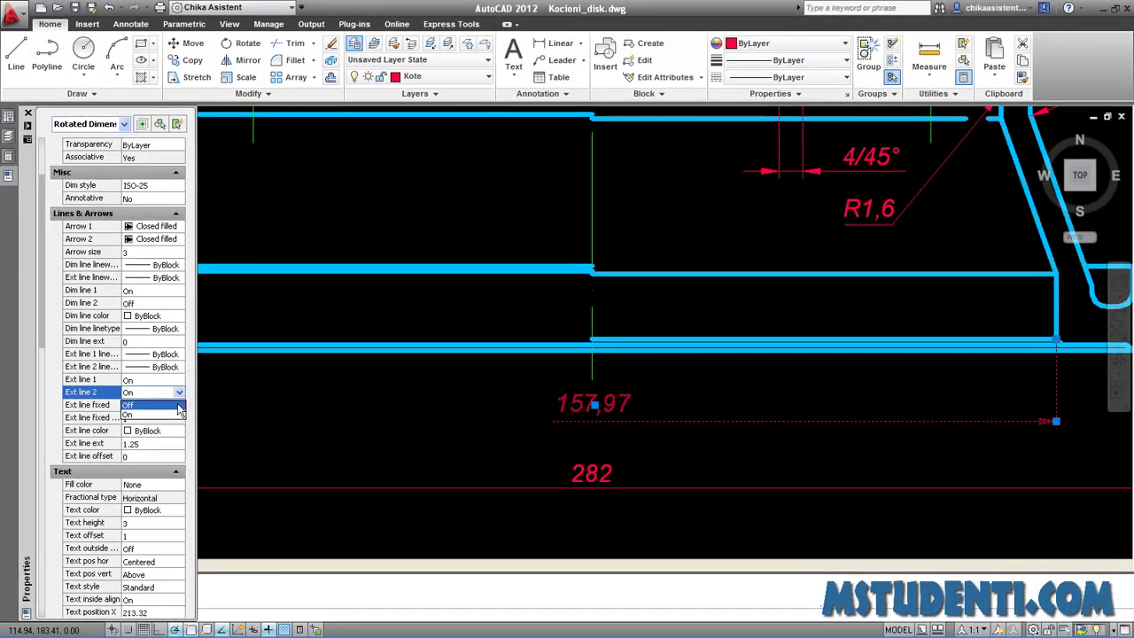
left_click(178, 406)
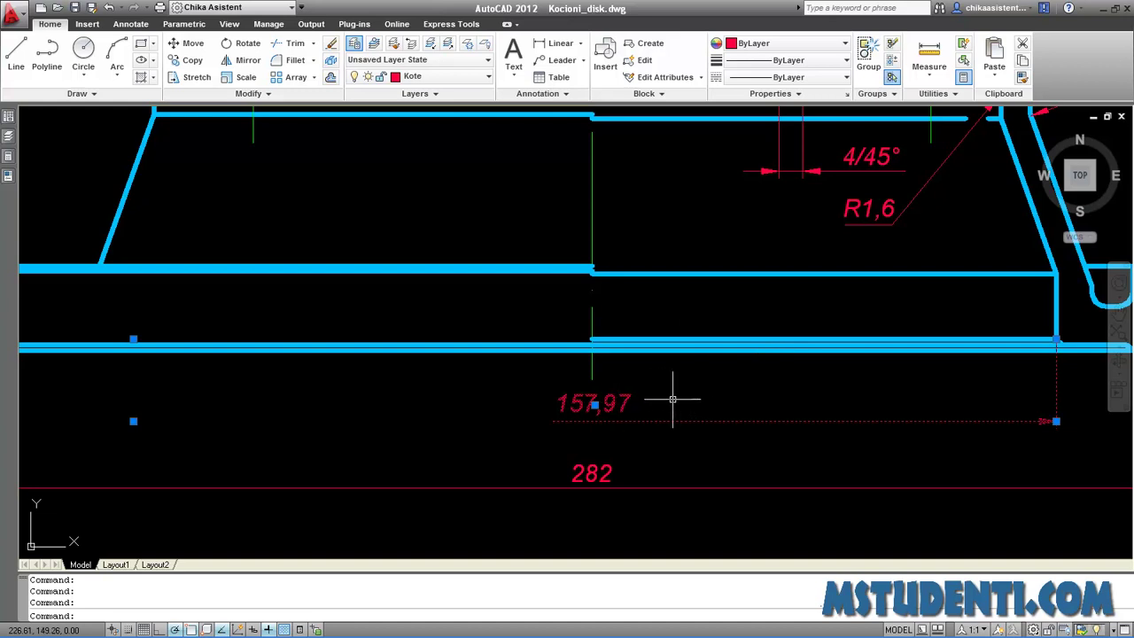
Replace the 157,97 dimension text with a diameter sign and 140, reading Ø140.
key("Escape")
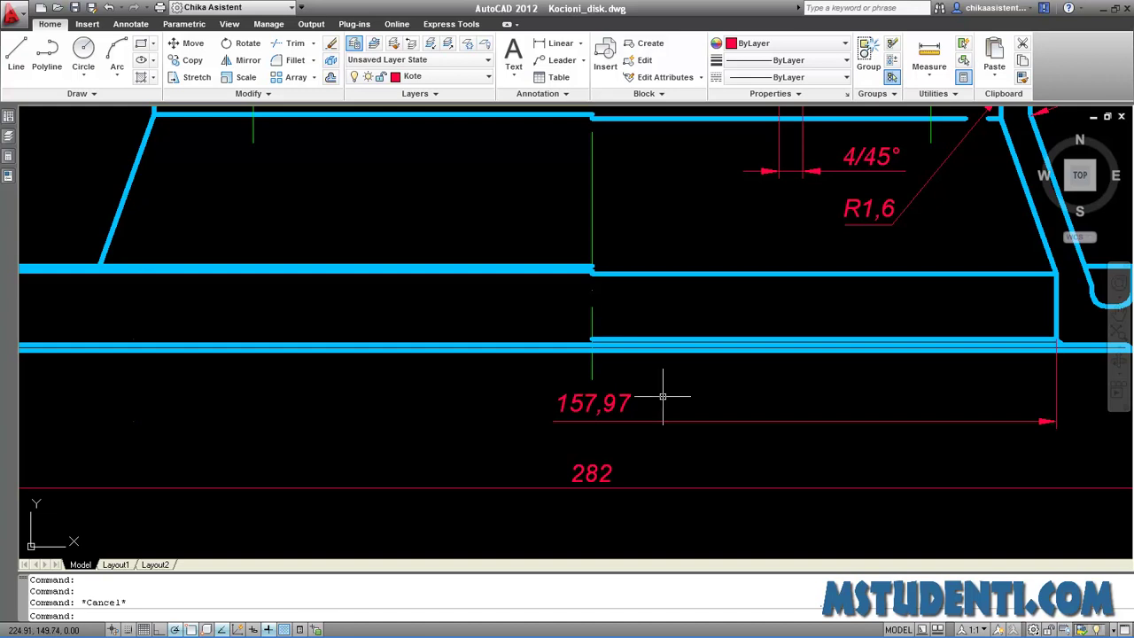
type("ddedit")
key("Return")
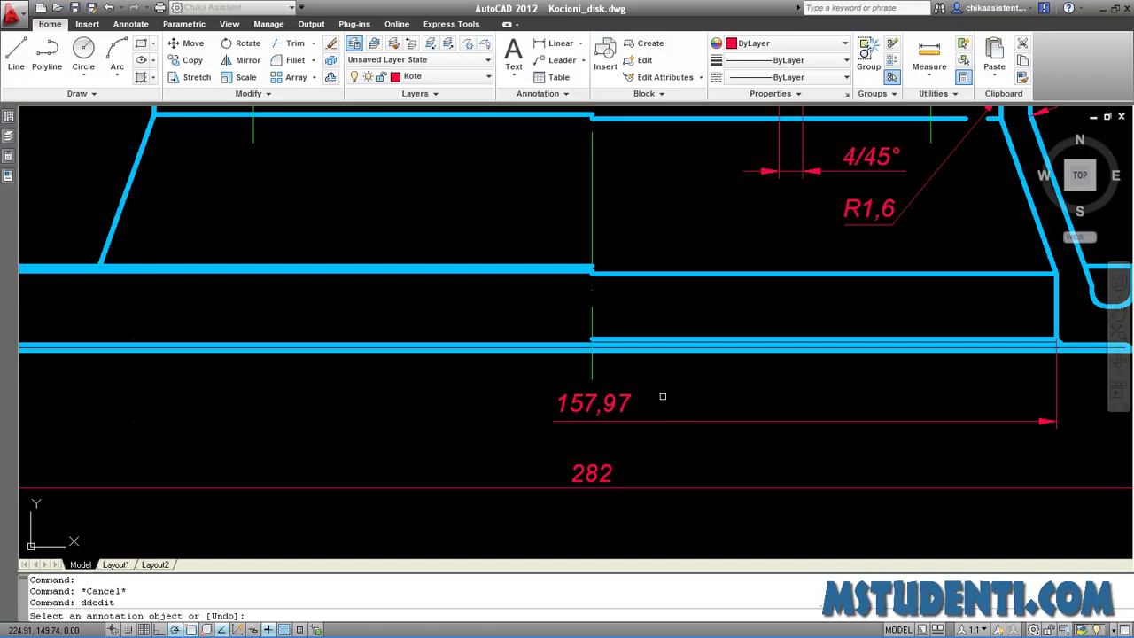
left_click(613, 399)
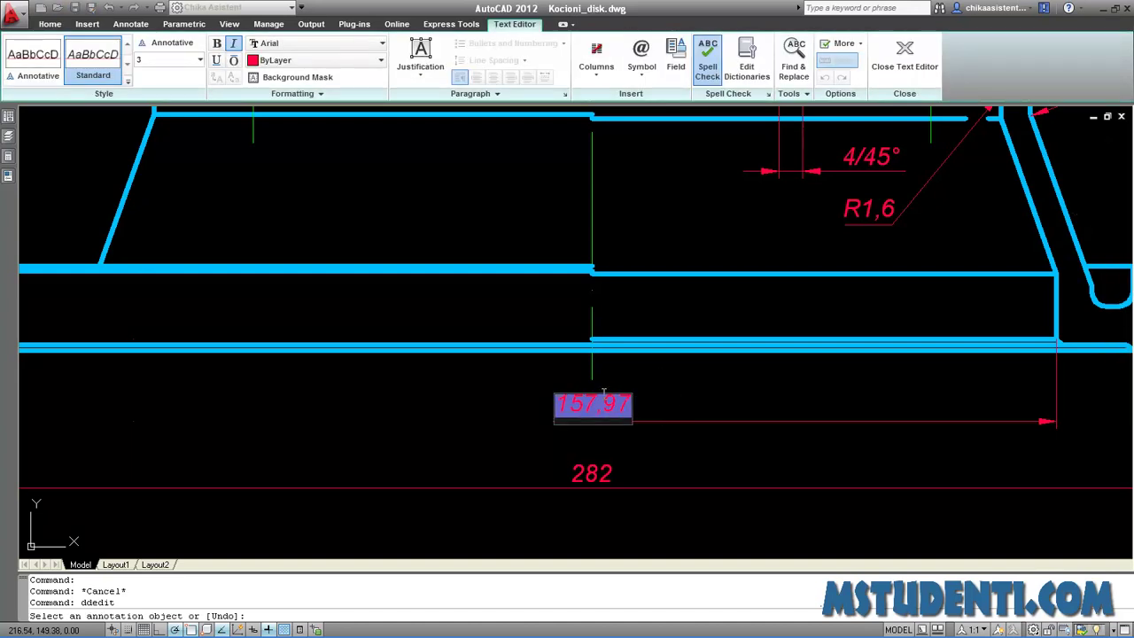
left_click(641, 55)
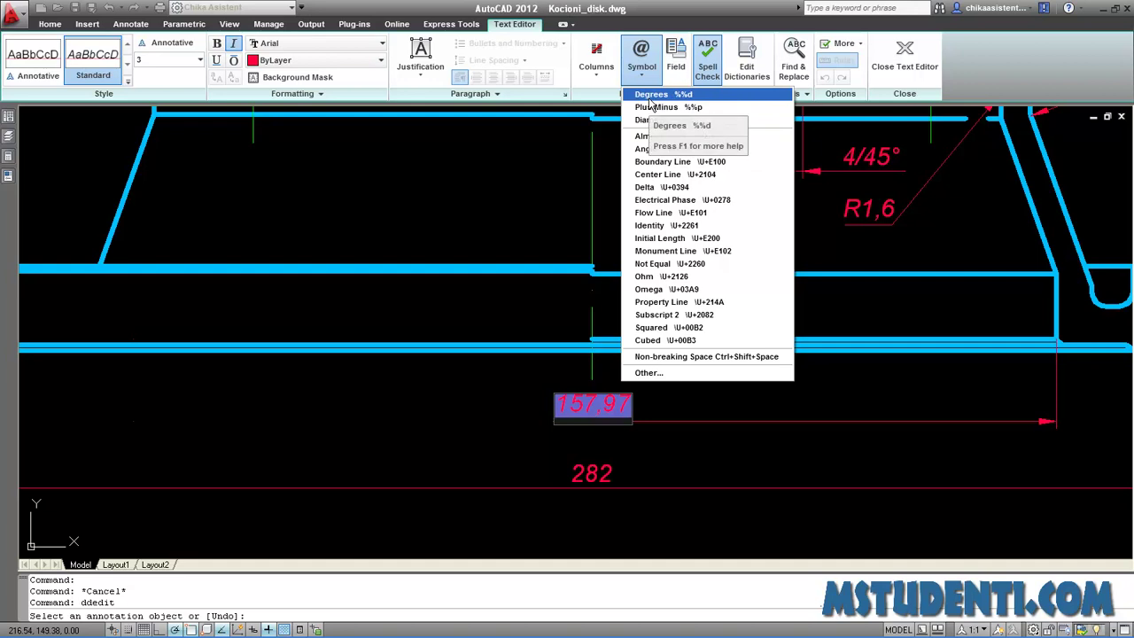
left_click(651, 120)
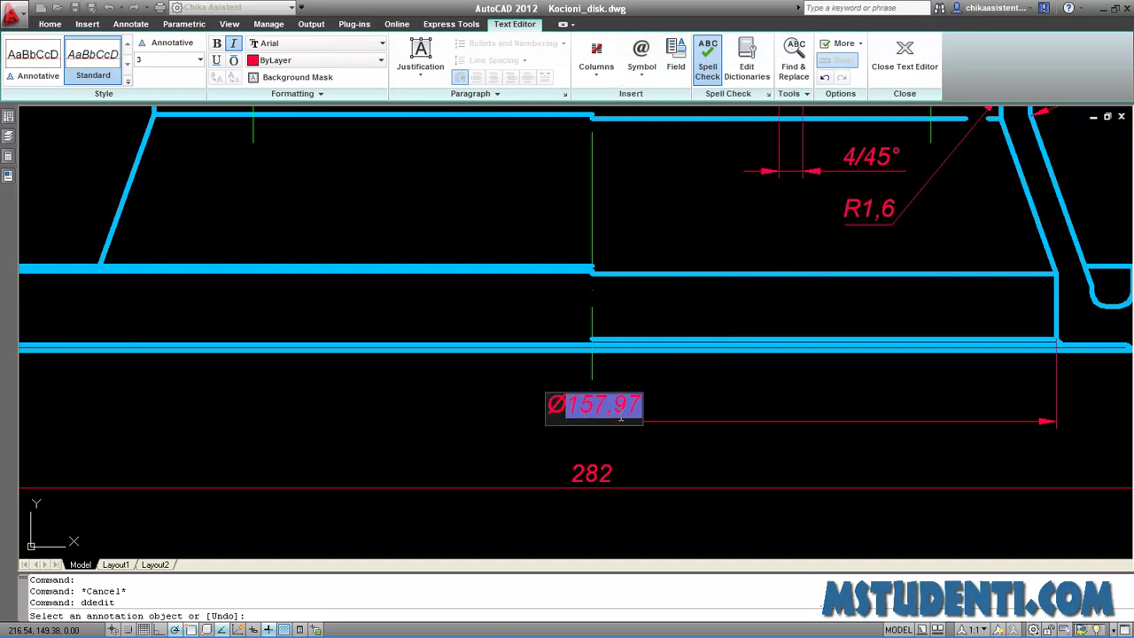
type("16")
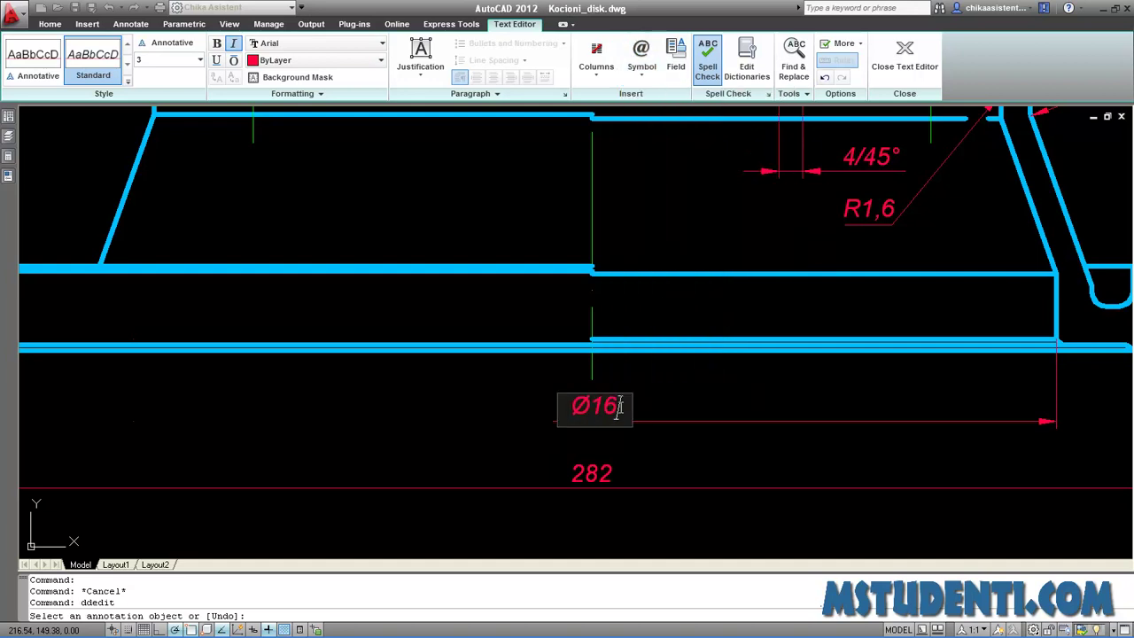
type("0")
key("BackSpace")
key("BackSpace")
type("4")
type("0")
left_click(701, 379)
middle_click_drag(712, 379, 530, 383)
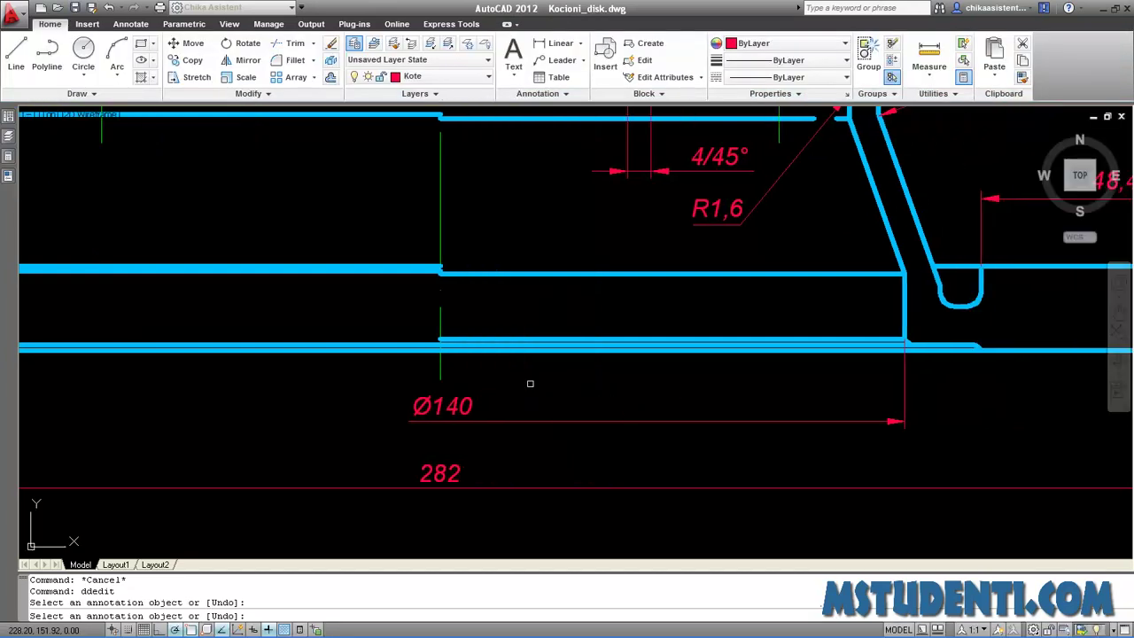
key("Escape")
key("Escape")
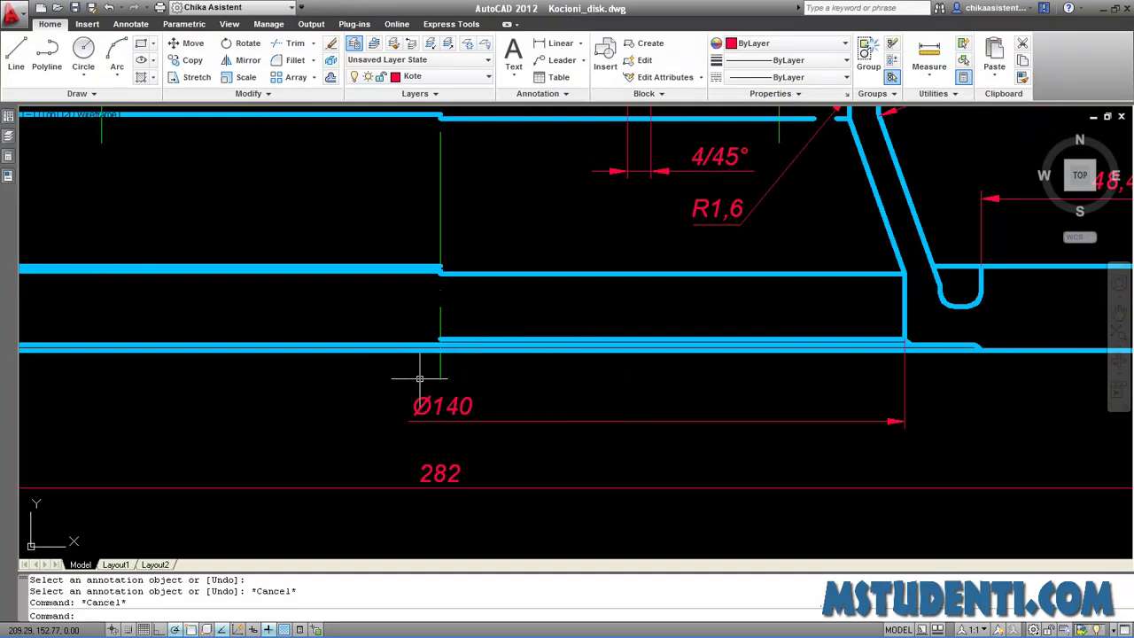
key("Escape")
key("Escape")
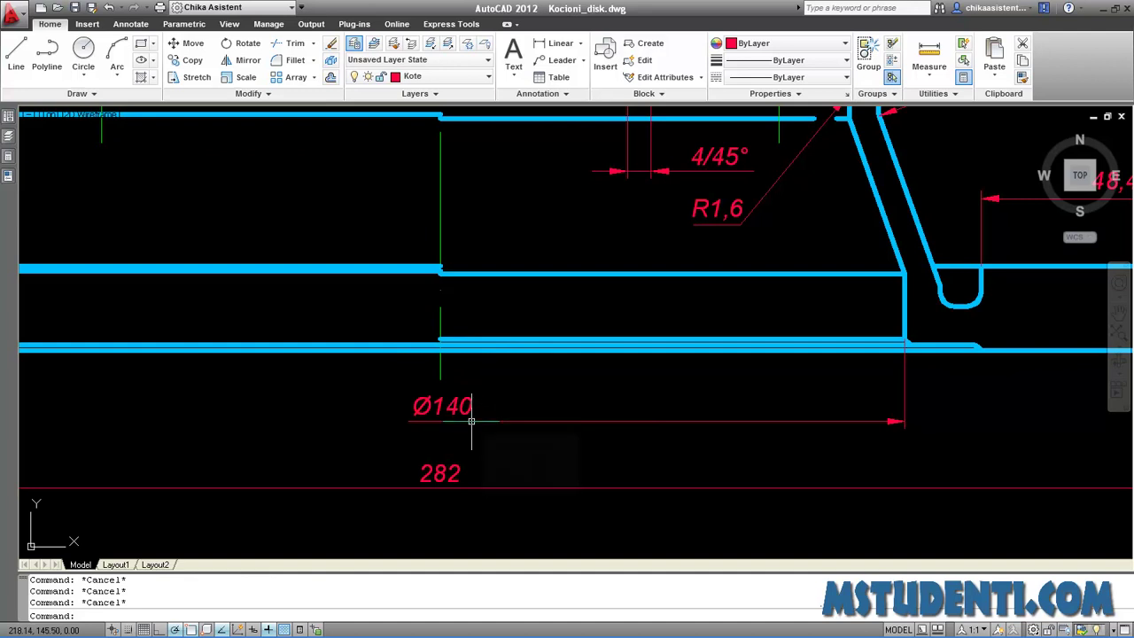
type("ddedit")
Change the '40' in the Ø140 dimension text to '59', so it reads Ø159.
key("Return")
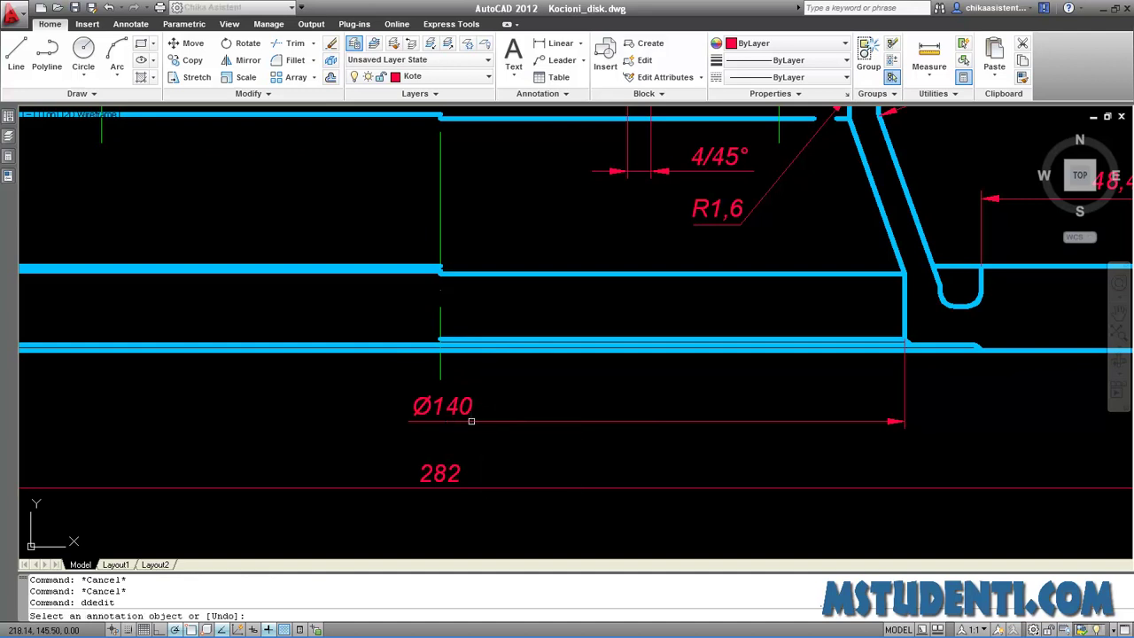
left_click(471, 421)
left_click_drag(445, 406, 473, 407)
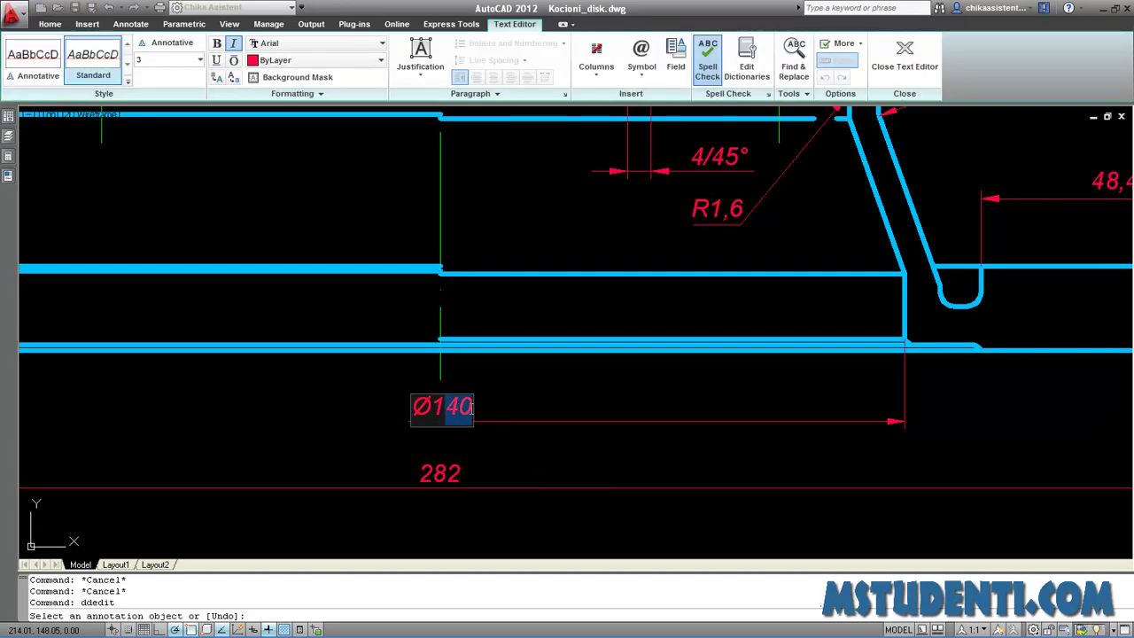
type("59")
left_click(498, 400)
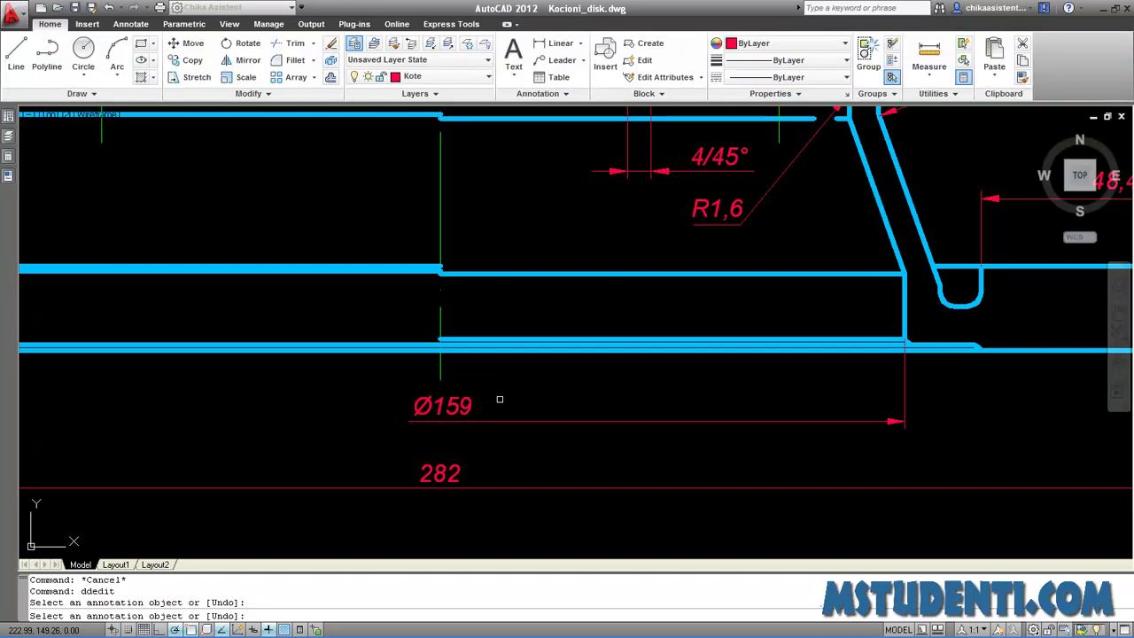
Drag the Ø159 dimension line's end grip lower, toward the 282 dimension.
scroll(676, 403, "down", 5)
scroll(655, 355, "up", 1)
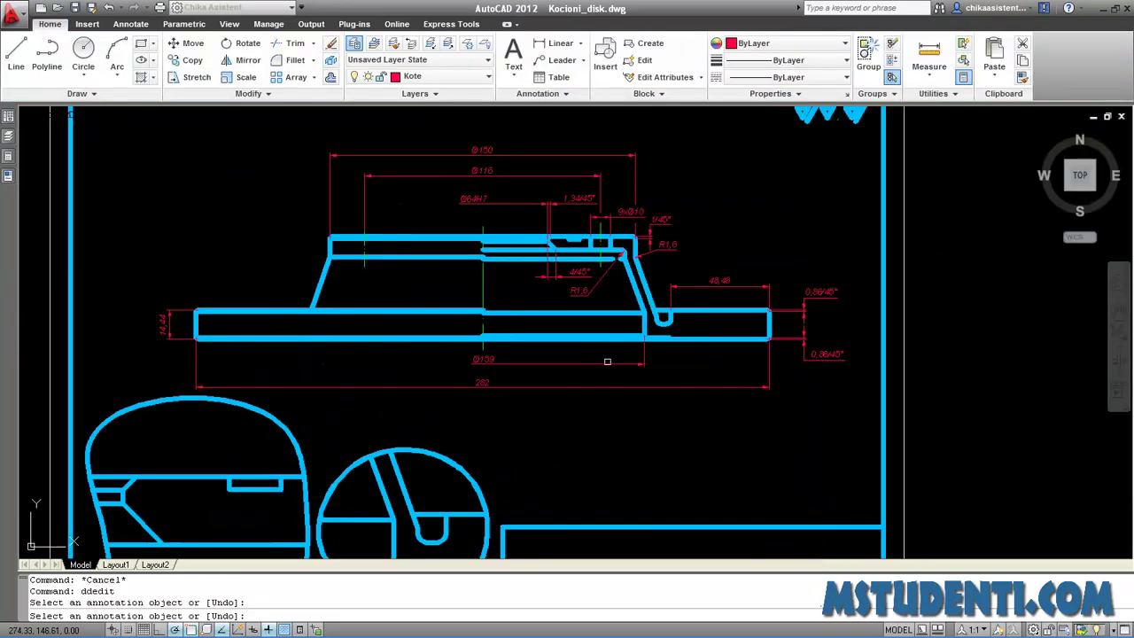
scroll(611, 363, "up", 1)
scroll(652, 361, "up", 1)
key("Escape")
left_click(652, 361)
scroll(654, 363, "up", 1)
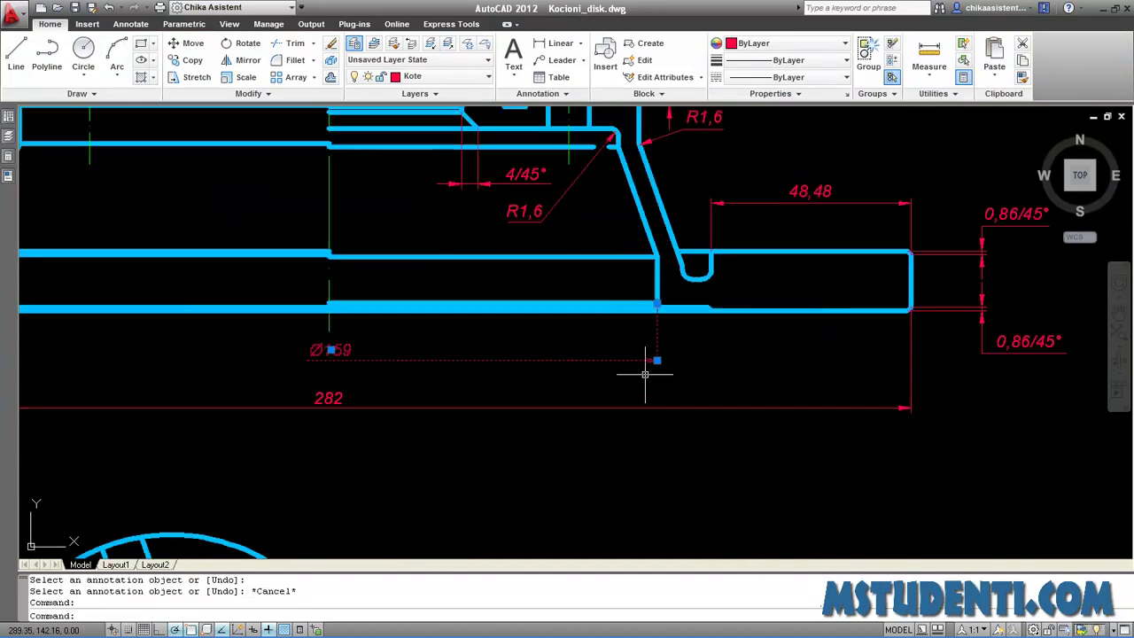
scroll(654, 363, "up", 3)
middle_click_drag(673, 359, 792, 375)
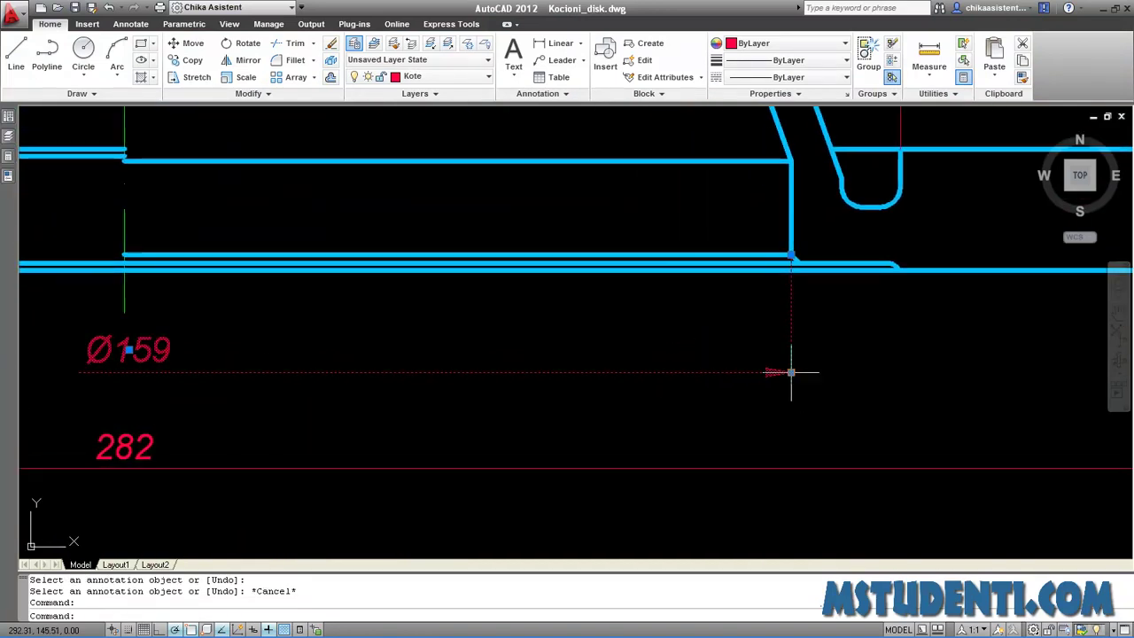
left_click(791, 372)
left_click(791, 418)
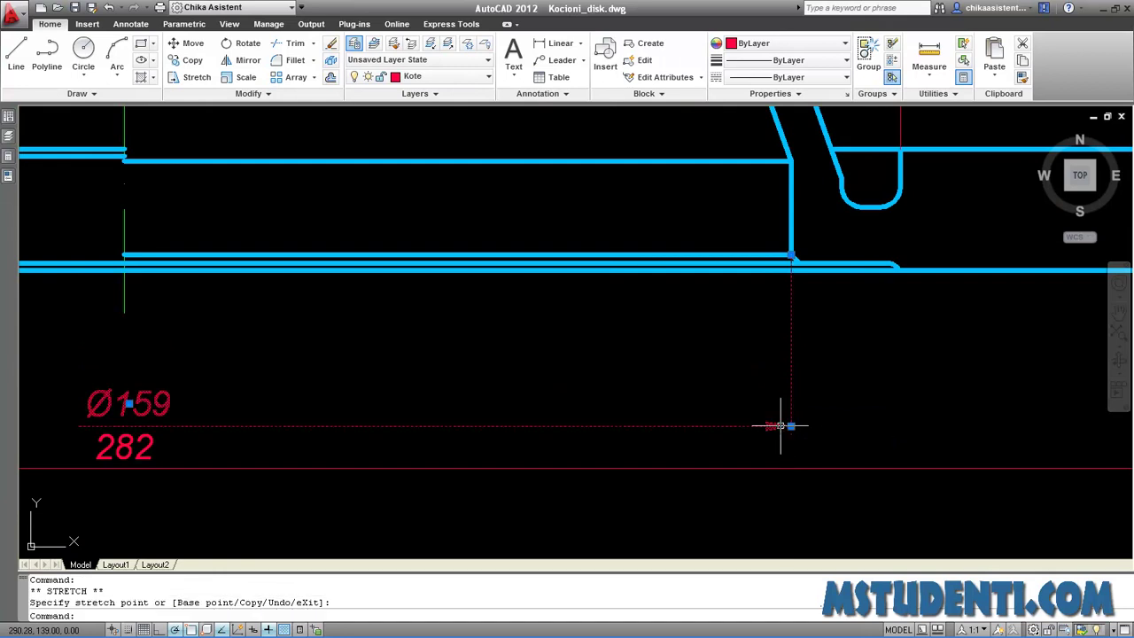
scroll(493, 449, "down", 2)
mouse_move(493, 448)
middle_mouse_down()
mouse_move(521, 354)
mouse_move(535, 354)
middle_mouse_up()
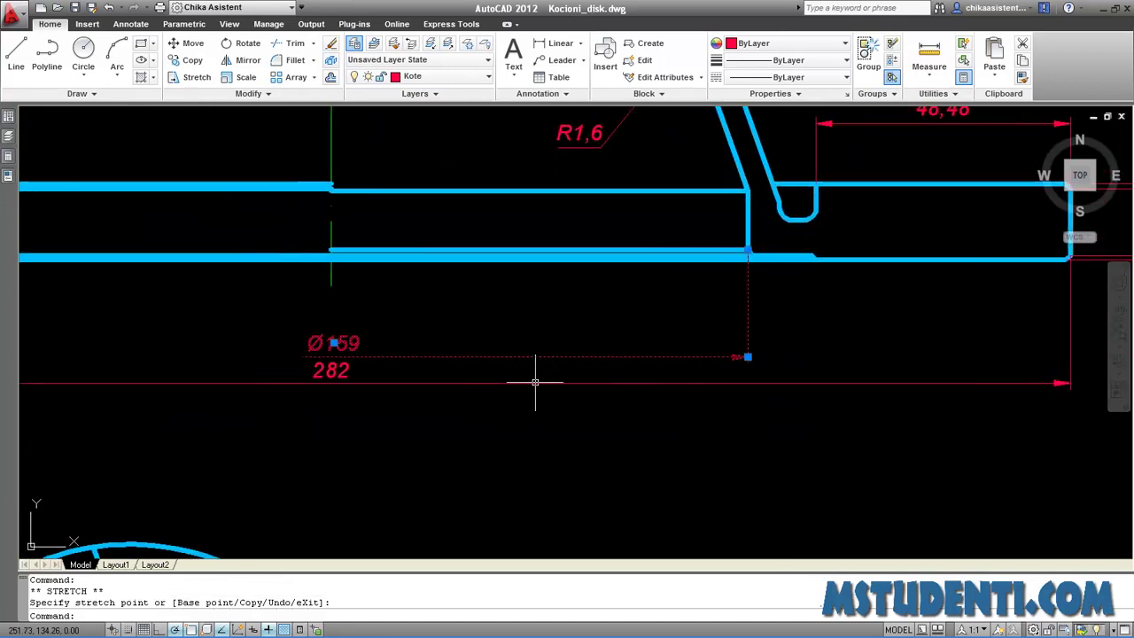
Grab the 282 overall dimension line's grip, then cancel the repositioning.
key("Escape")
left_click(535, 383)
middle_click_drag(765, 413, 629, 413)
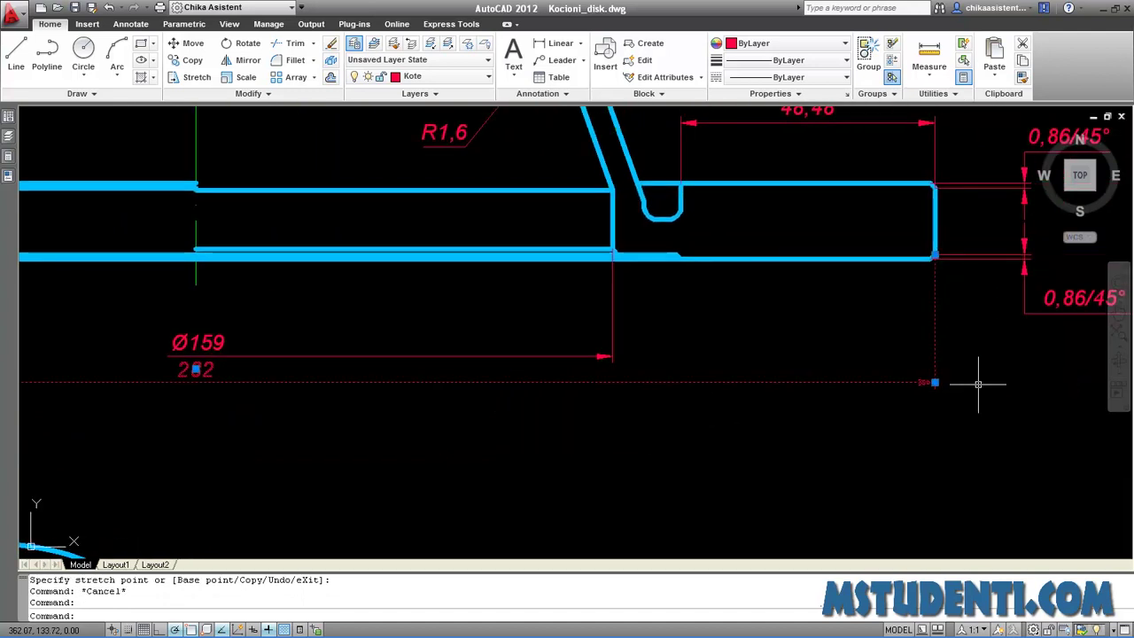
left_click(934, 383)
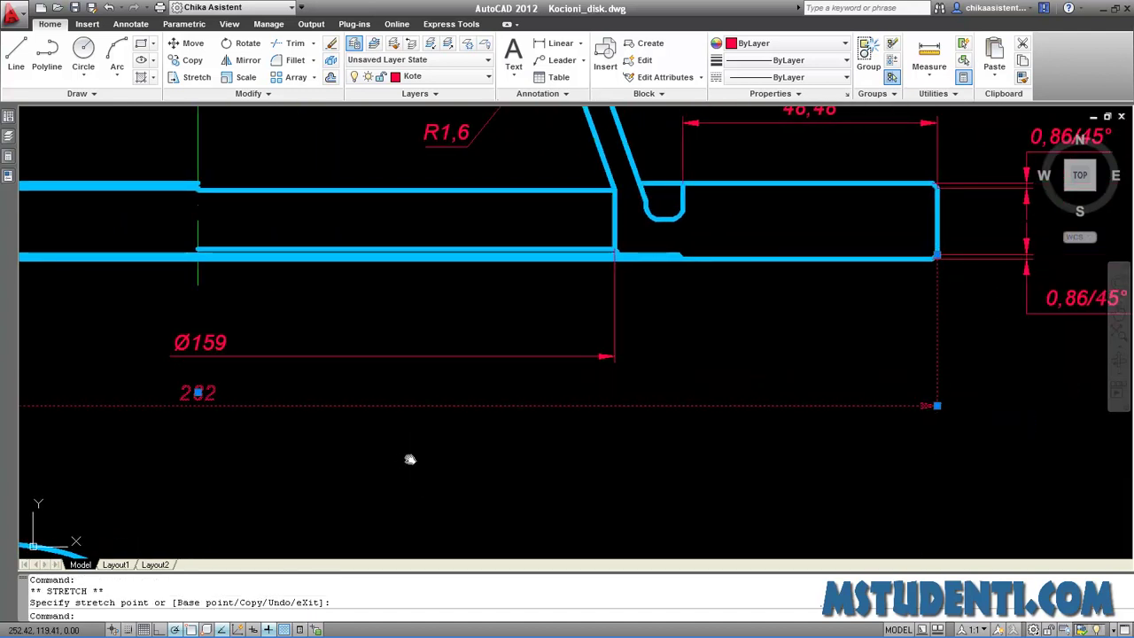
middle_click_drag(409, 459, 688, 410)
scroll(617, 356, "up", 4)
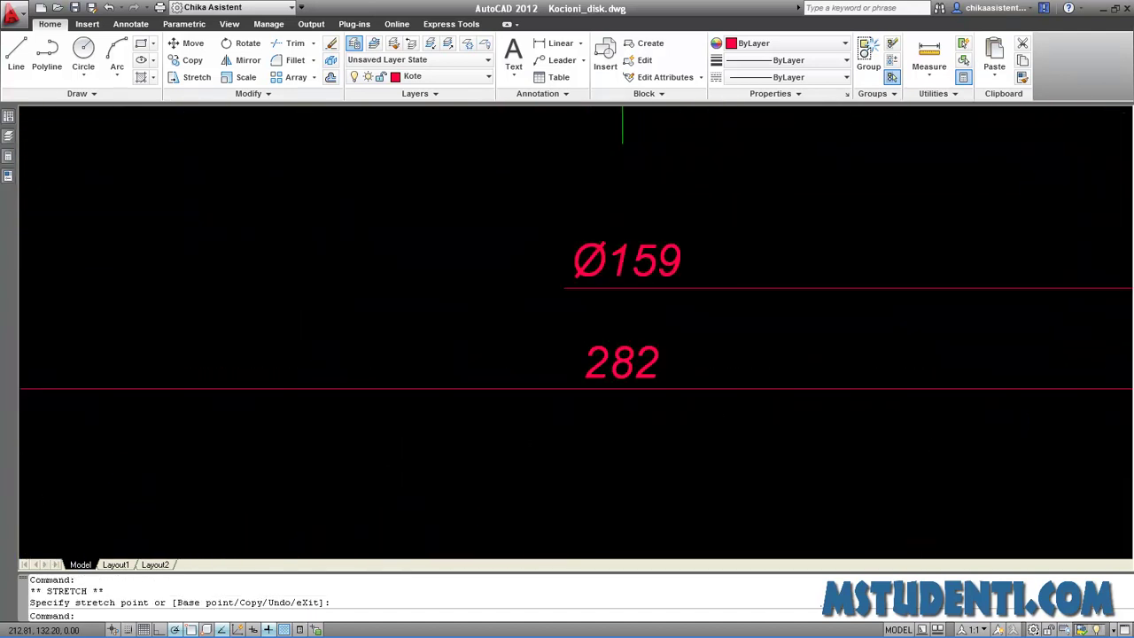
scroll(611, 359, "up", 4)
scroll(546, 357, "down", 2)
key("Escape")
key("Escape")
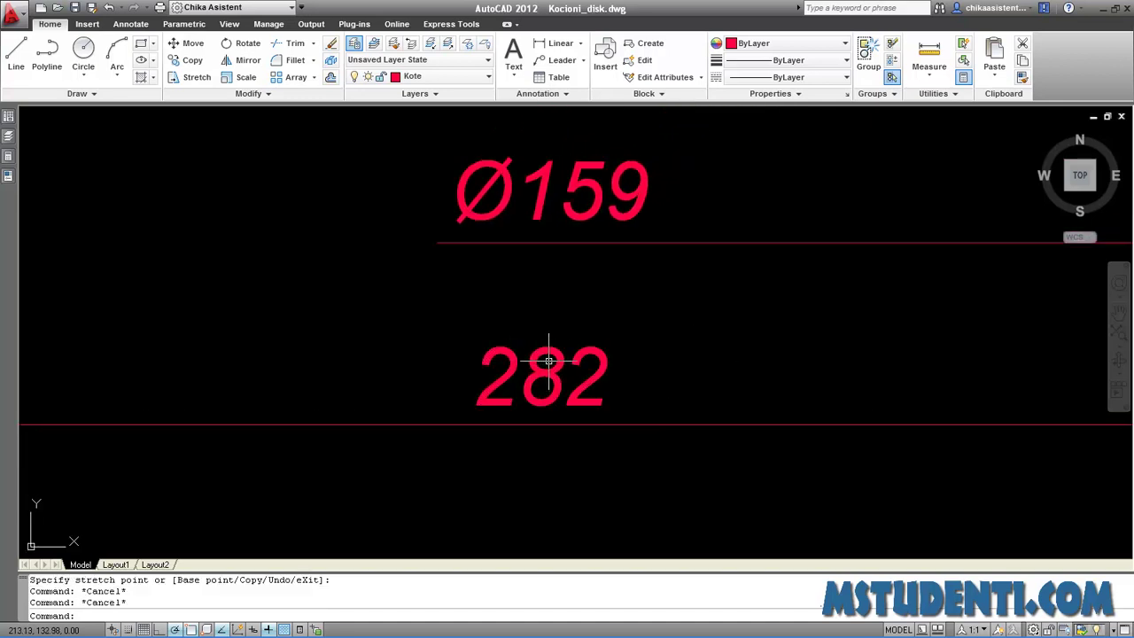
Insert a diameter symbol before the 282 overall dimension's value, giving Ø282.
type("ddedit")
key("Return")
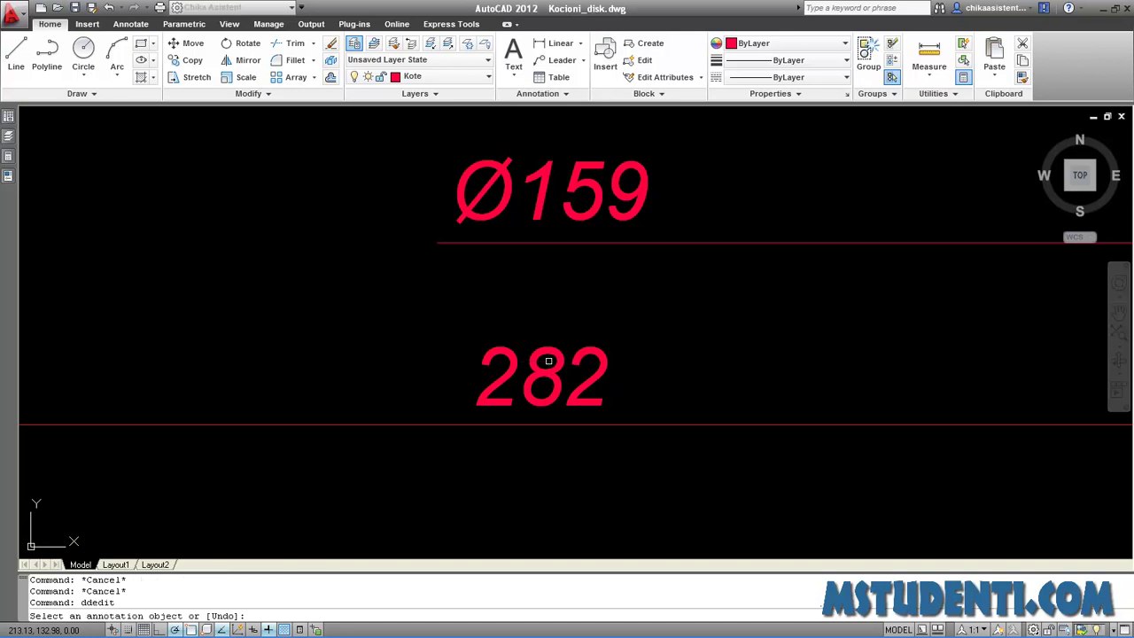
left_click(547, 364)
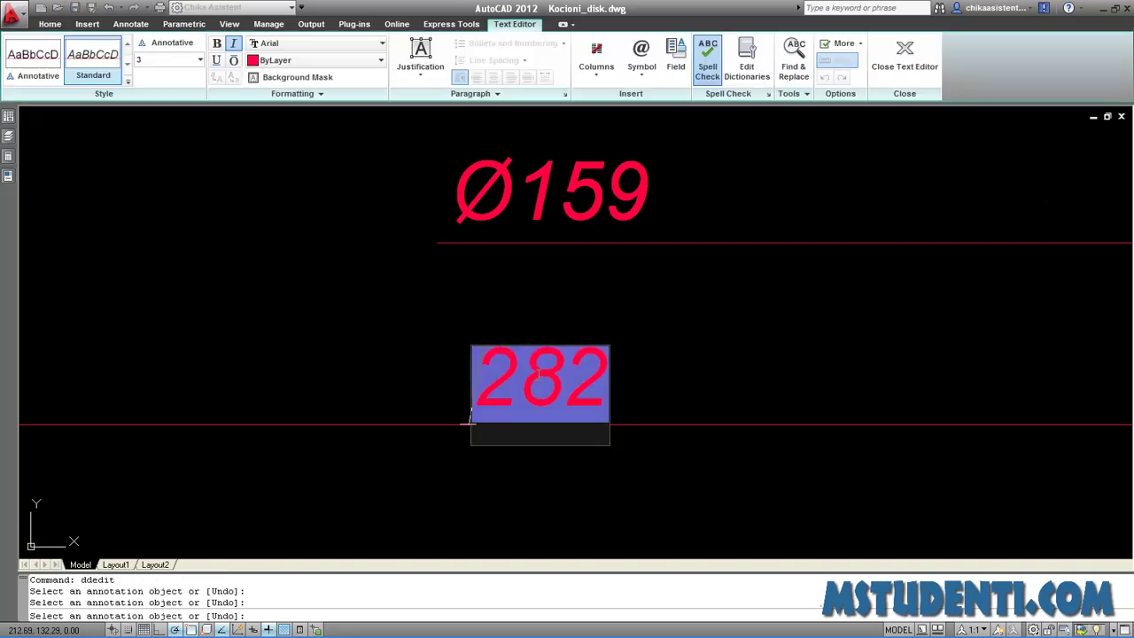
left_click(641, 55)
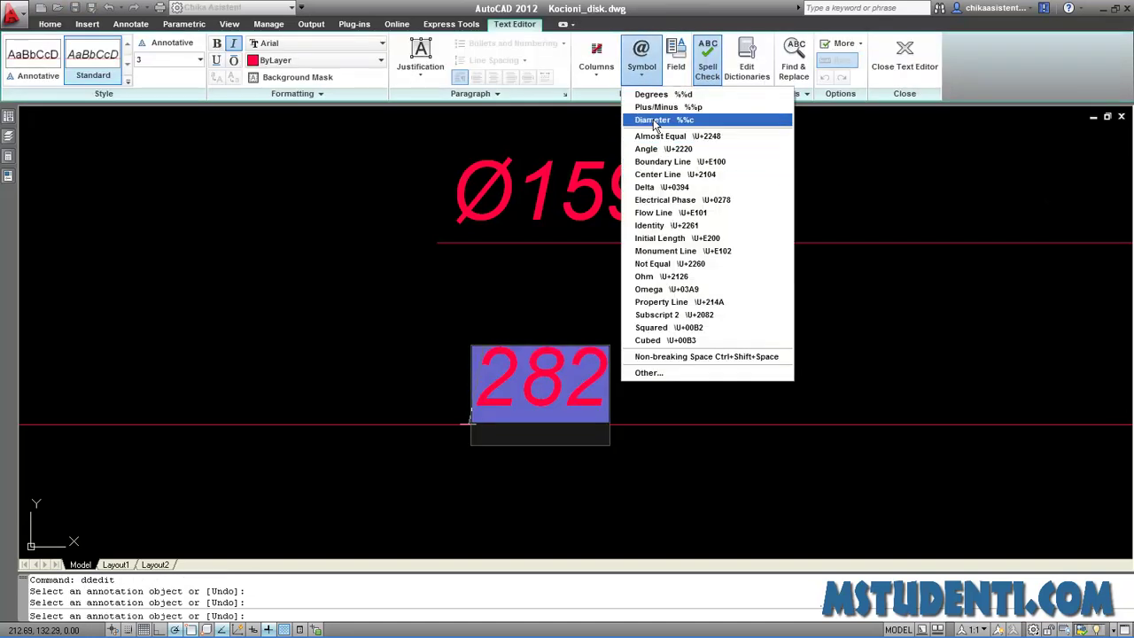
left_click(652, 120)
left_click(749, 410)
key("Escape")
scroll(744, 407, "down", 3)
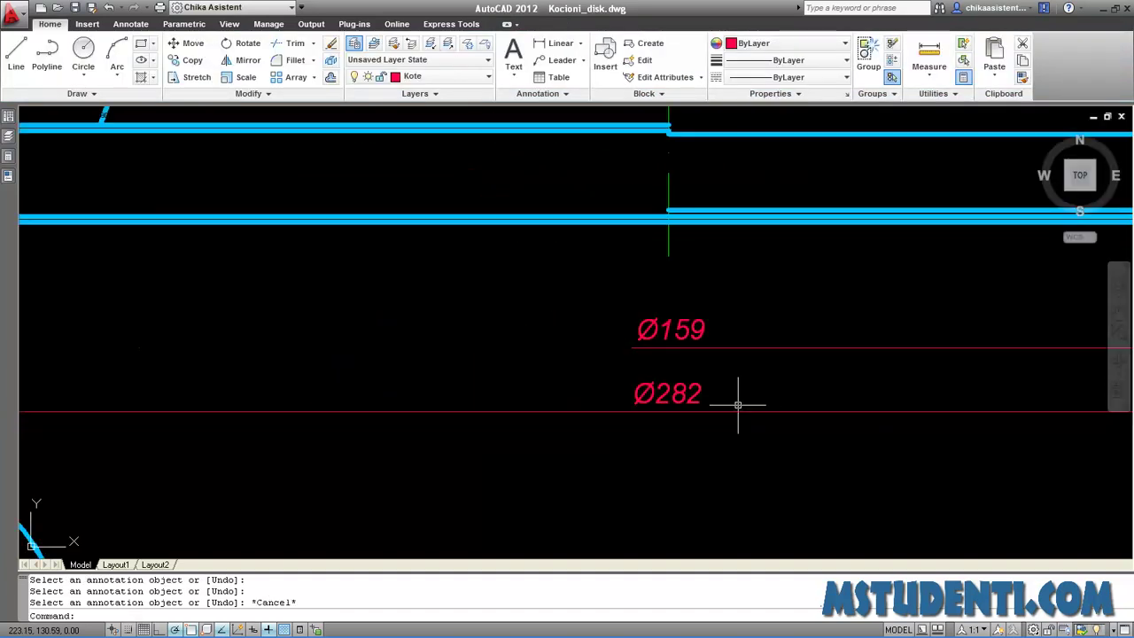
key("Escape")
scroll(620, 381, "down", 2)
middle_click_drag(526, 398, 425, 438)
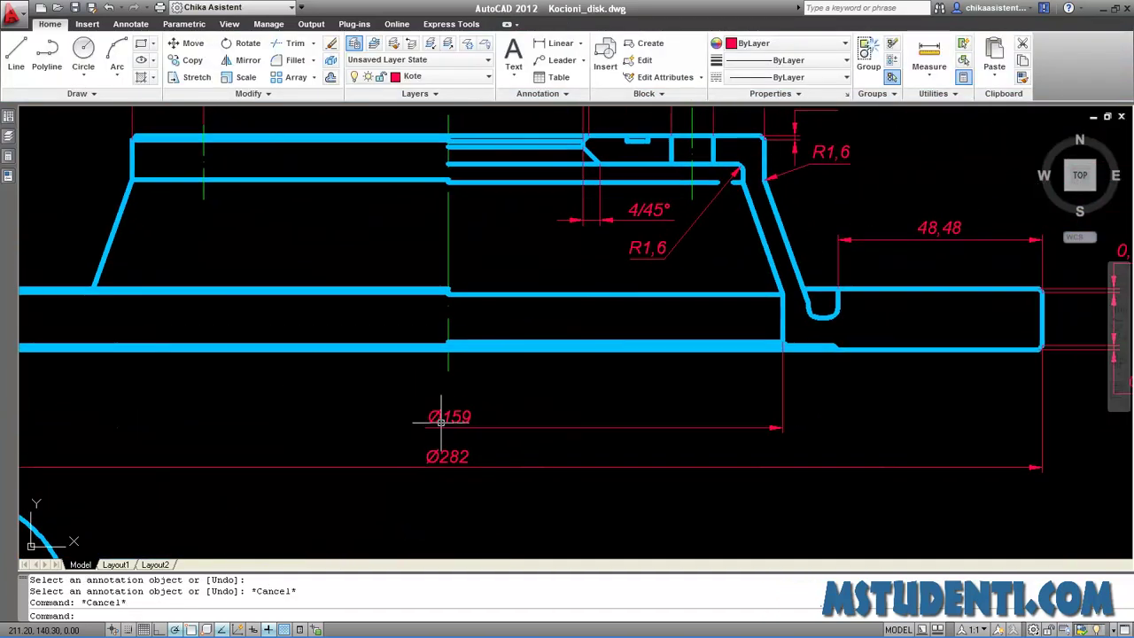
Dimension 140,98 from the inner corner to the left edge above Ø159, then show its properties.
left_click(562, 55)
scroll(733, 175, "up", 2)
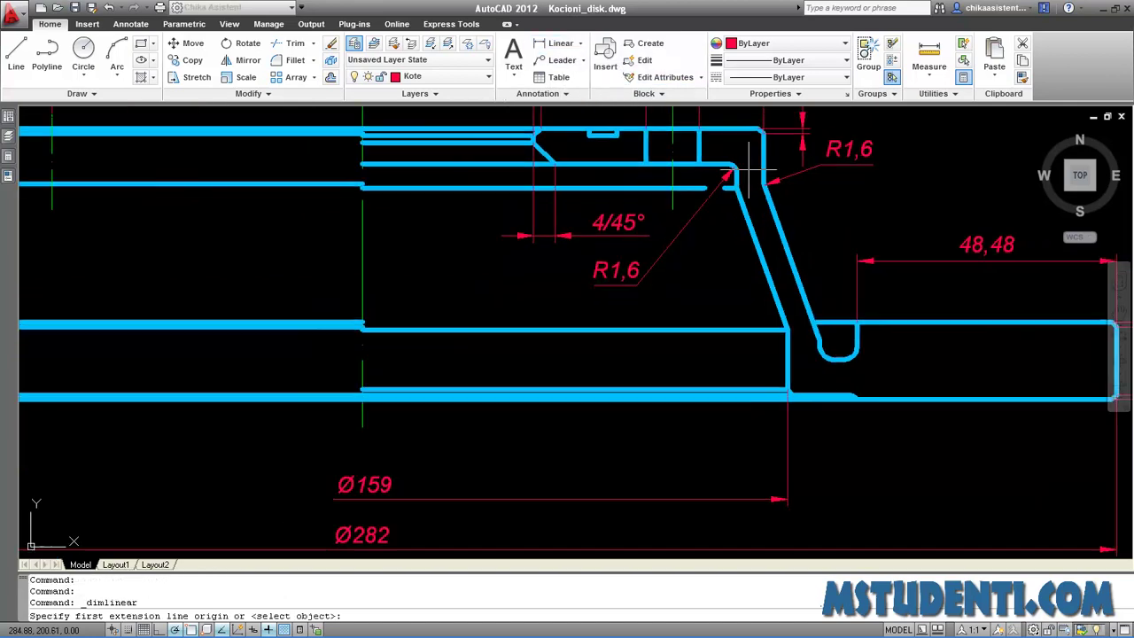
scroll(729, 169, "up", 3)
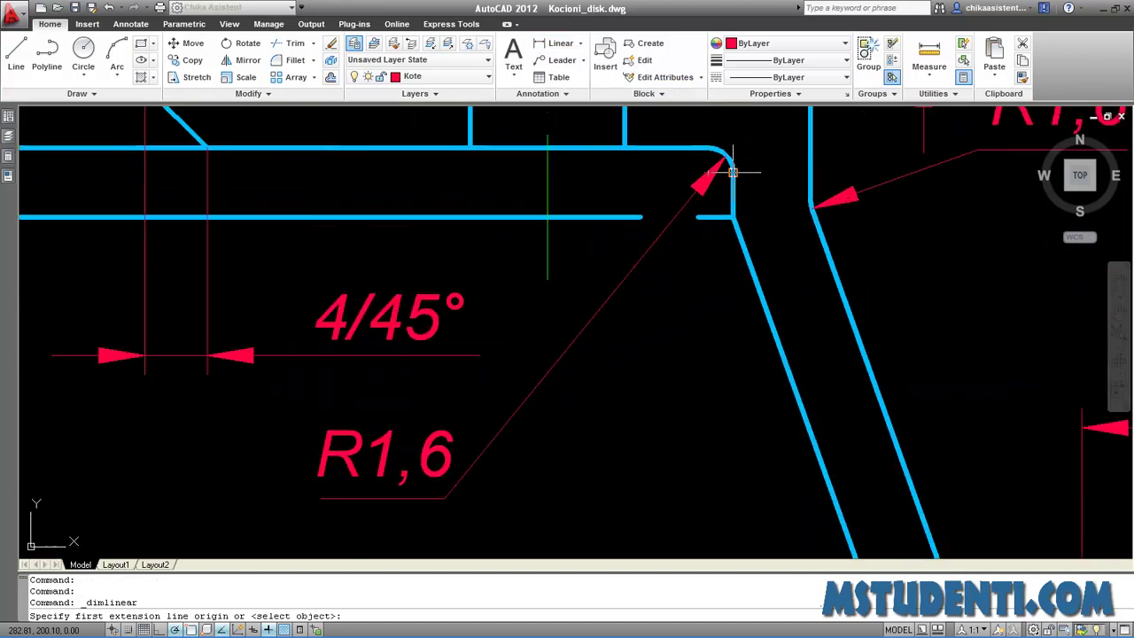
left_click(732, 216)
scroll(670, 367, "down", 3)
scroll(671, 366, "up", 3)
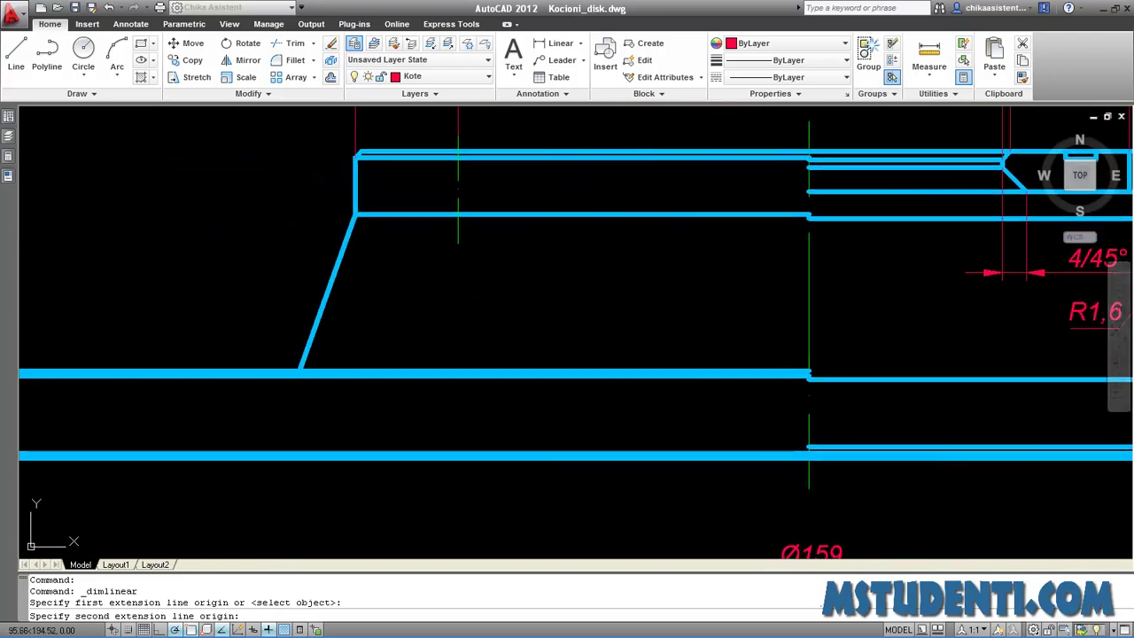
middle_click_drag(458, 188, 322, 189)
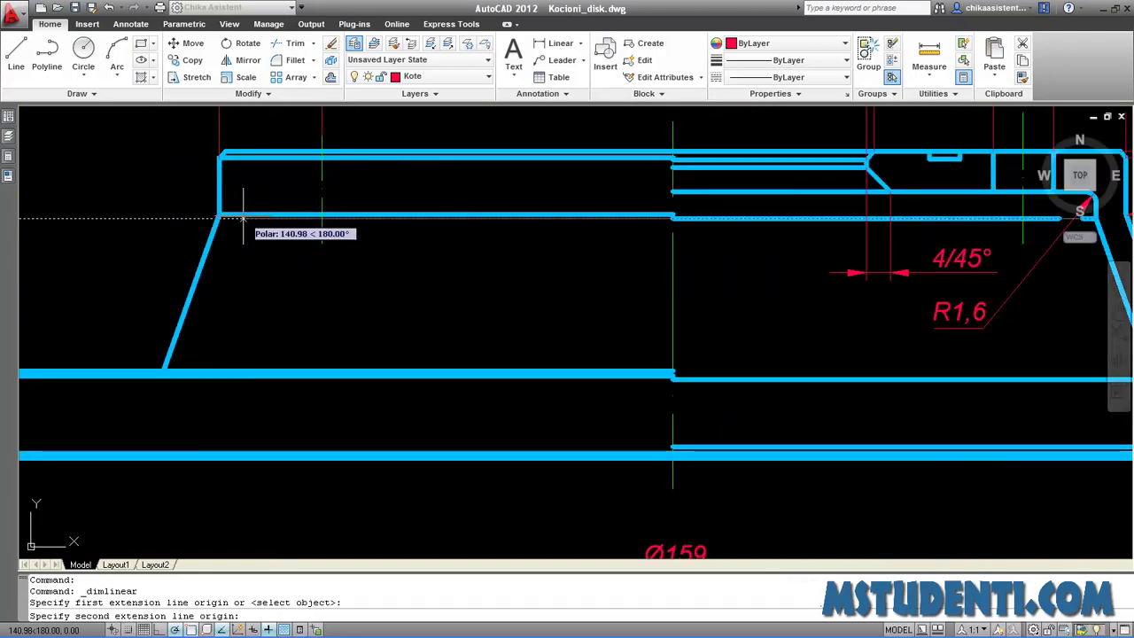
left_click(243, 217)
middle_click_drag(519, 475, 357, 297)
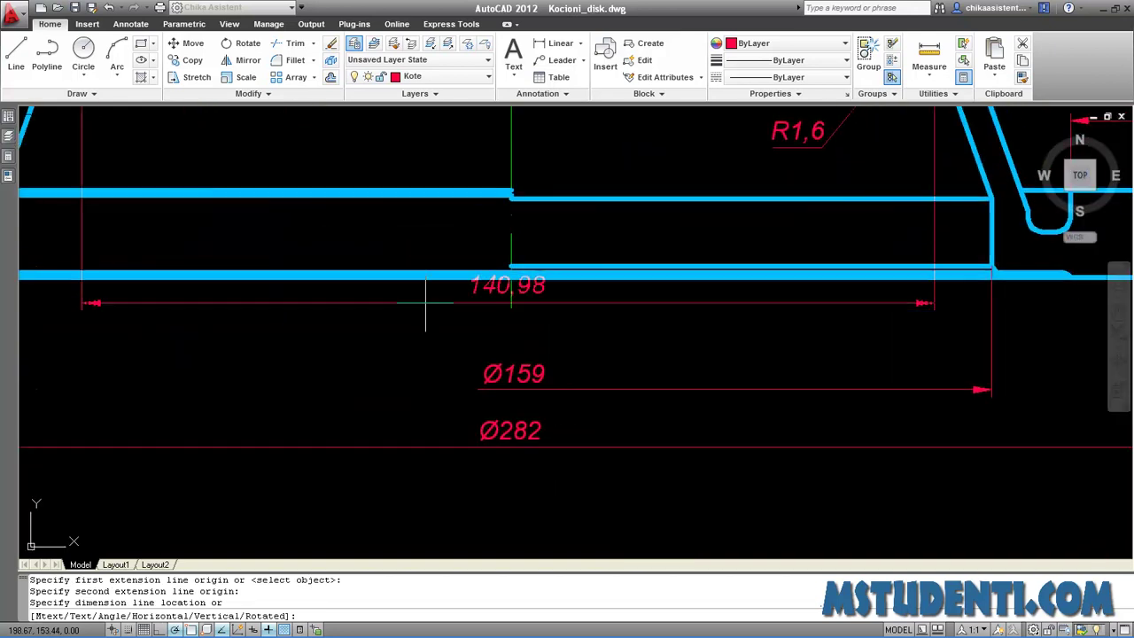
middle_click_drag(456, 345, 464, 353)
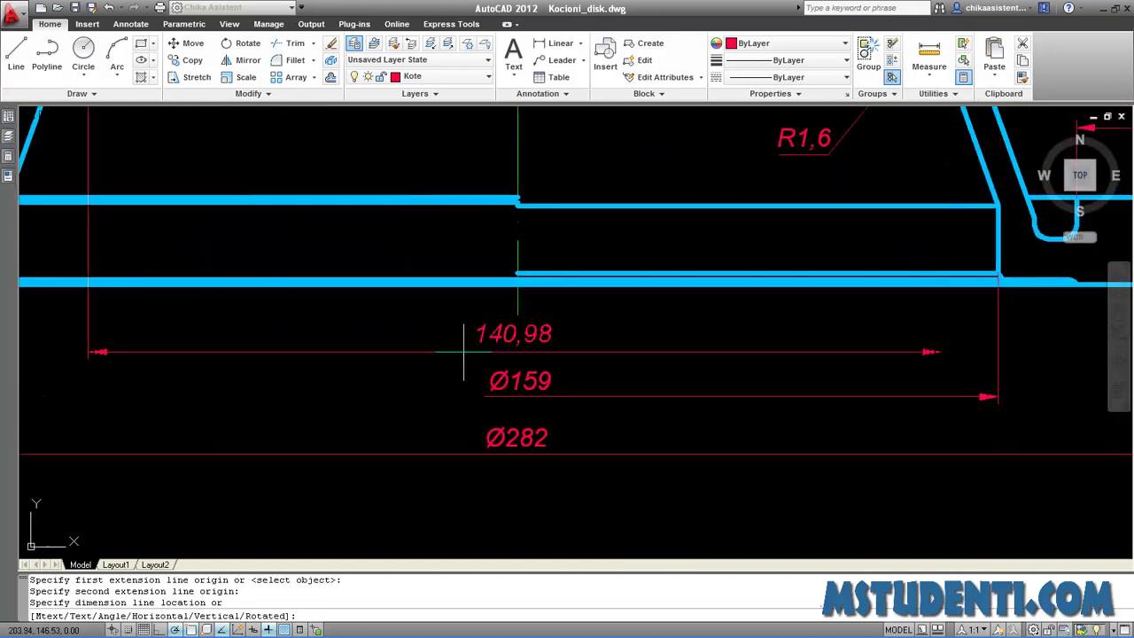
left_click(464, 353)
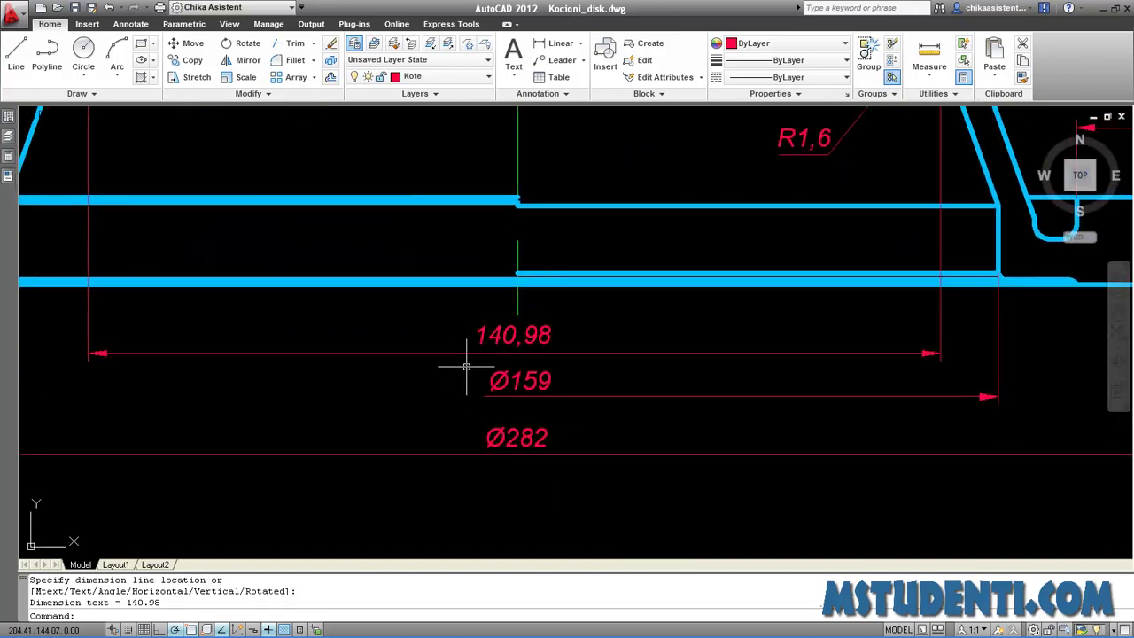
left_click(504, 351)
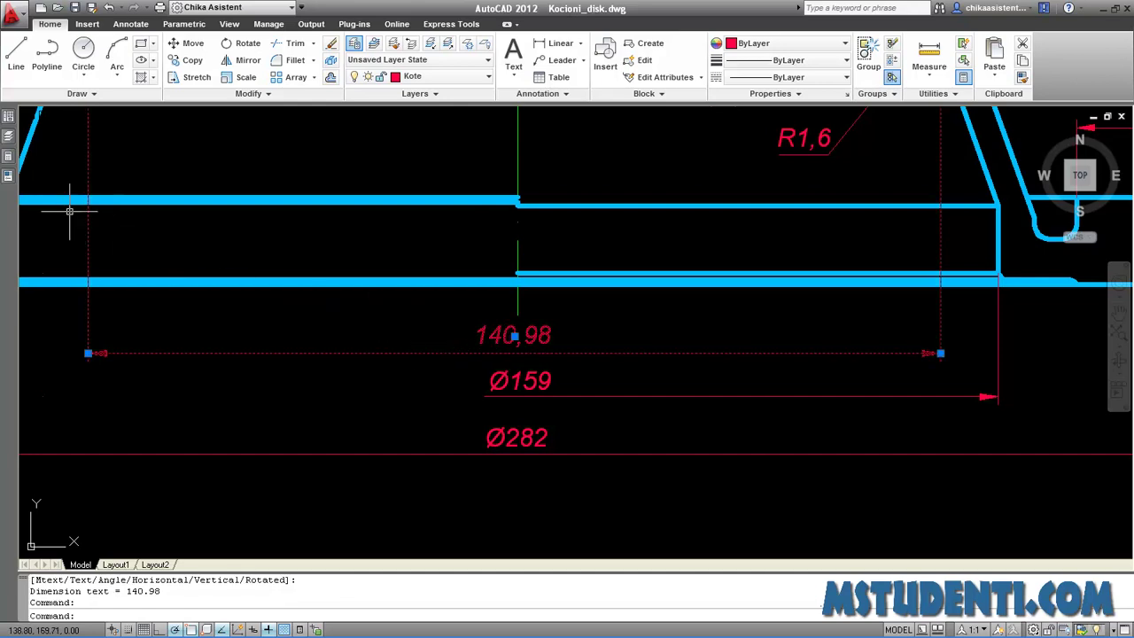
left_click(7, 175)
Set Dim line 2 and Ext line 2 to Off for the 140,98 dimension and close Properties.
left_click_drag(42, 189, 40, 249)
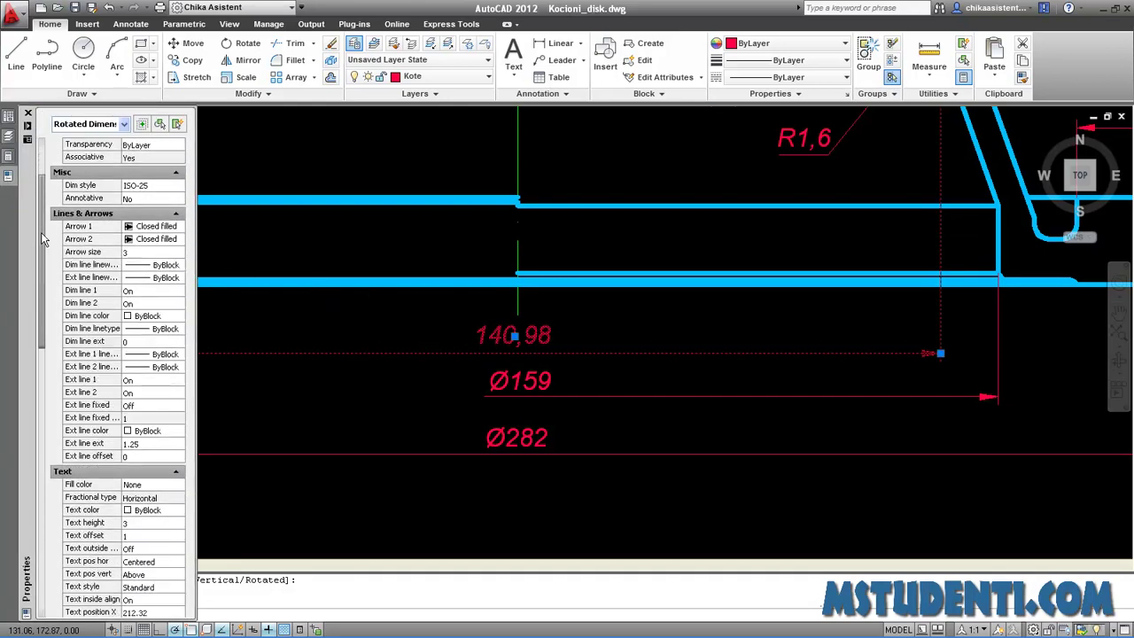
left_click(177, 261)
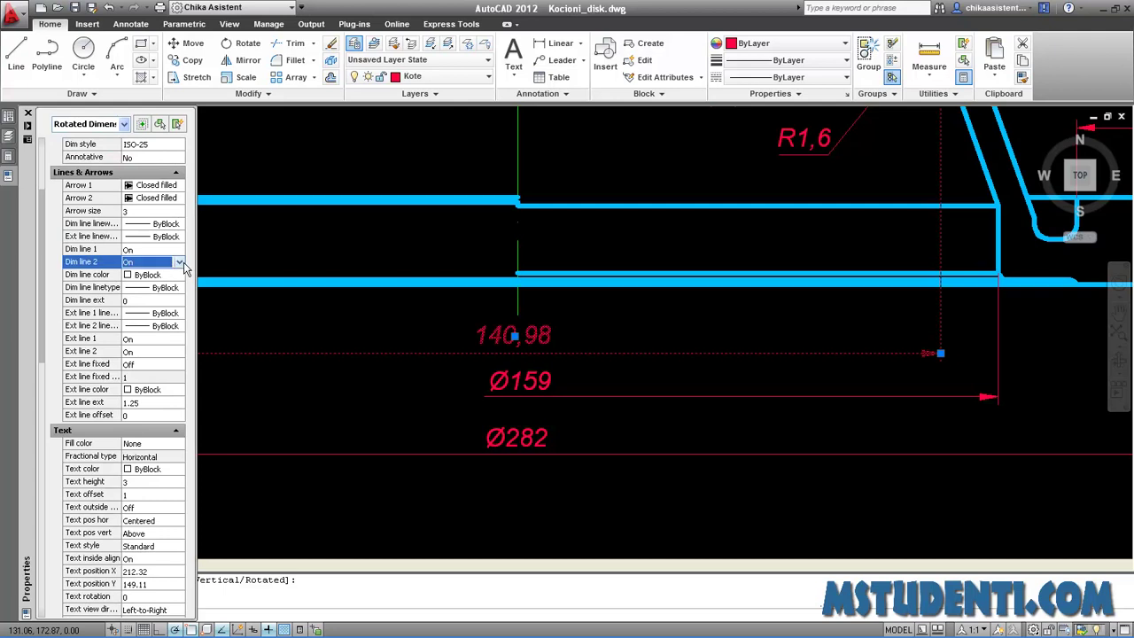
left_click(179, 261)
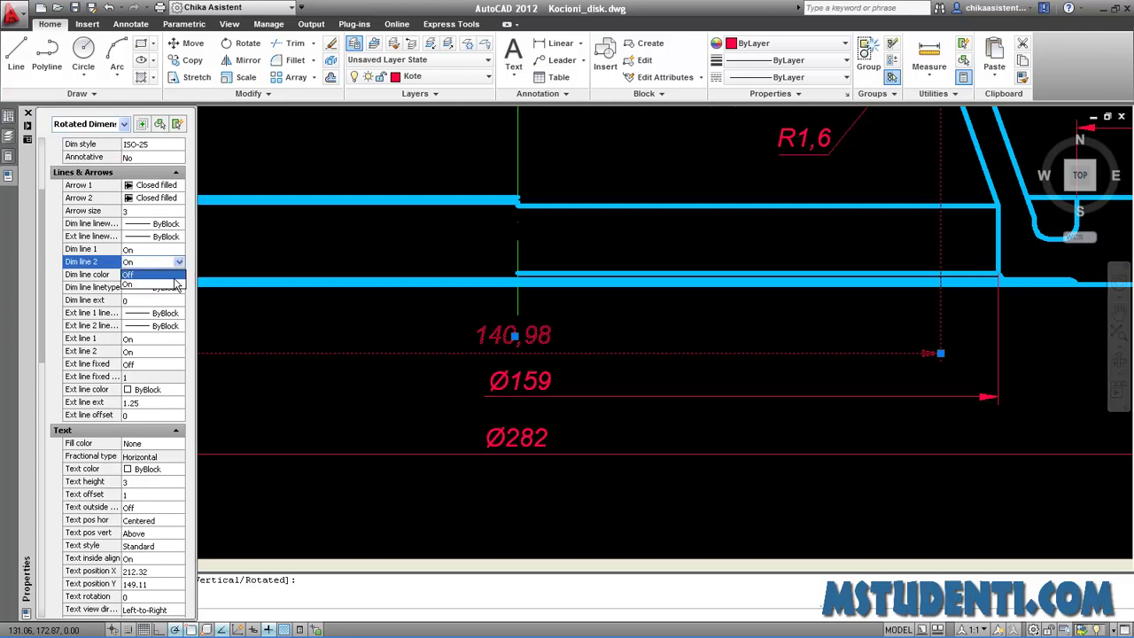
left_click(174, 280)
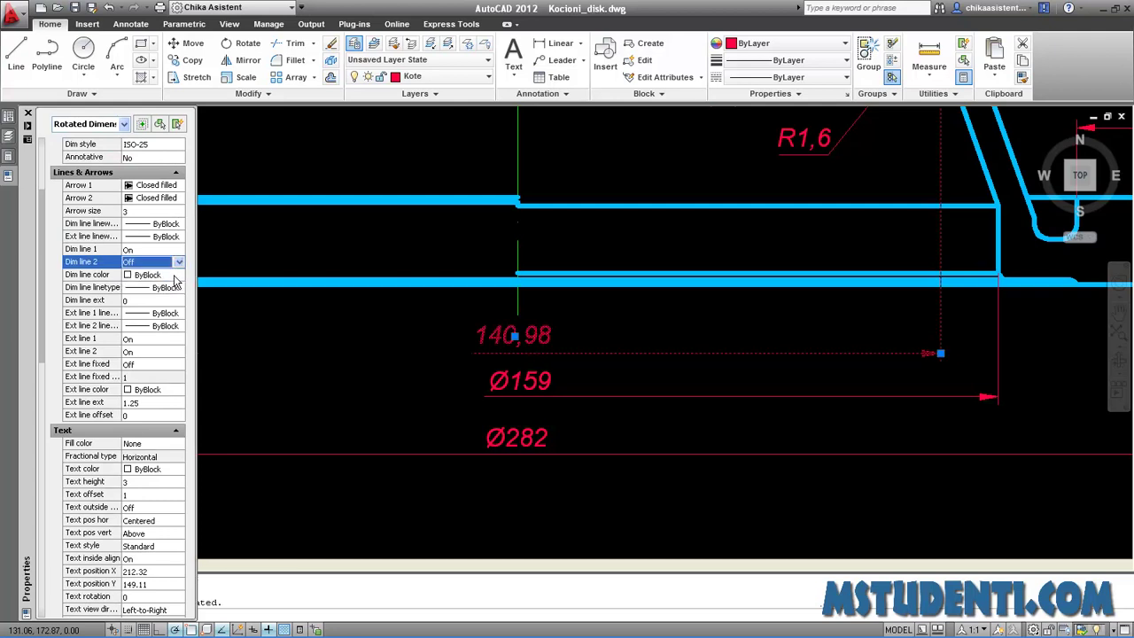
left_click(152, 354)
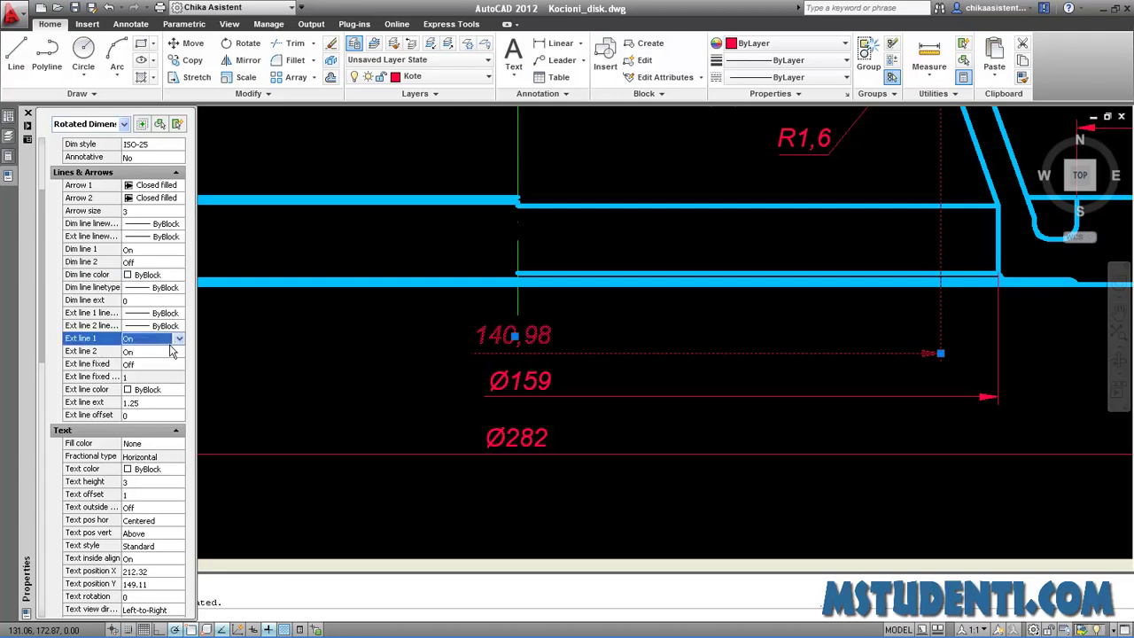
left_click(179, 351)
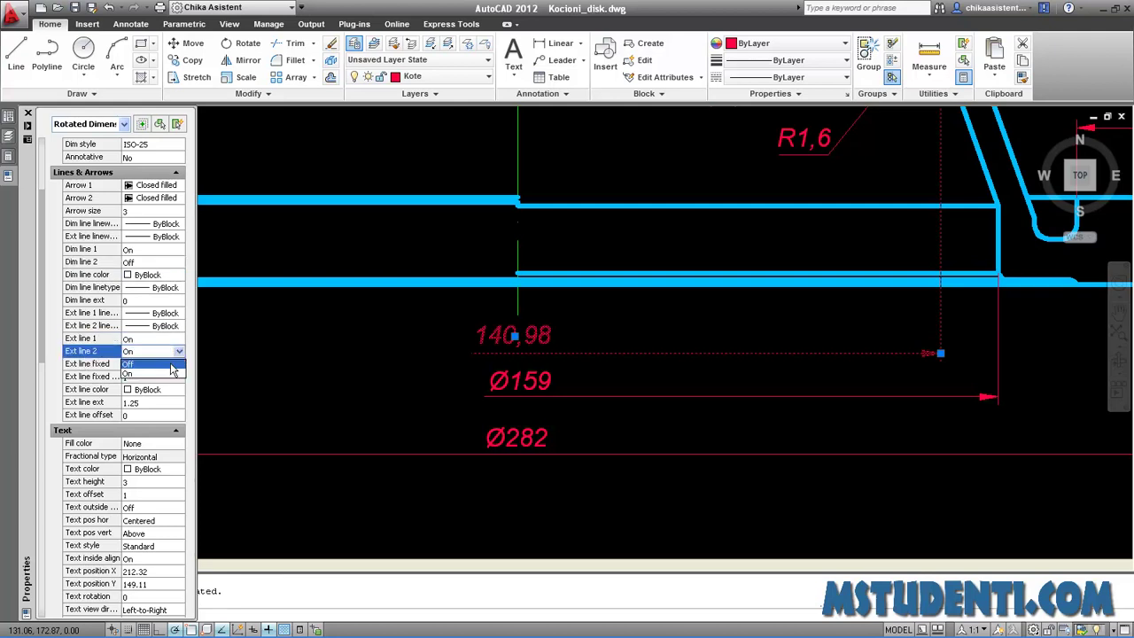
left_click(173, 365)
key("ctrl+1")
key("Escape")
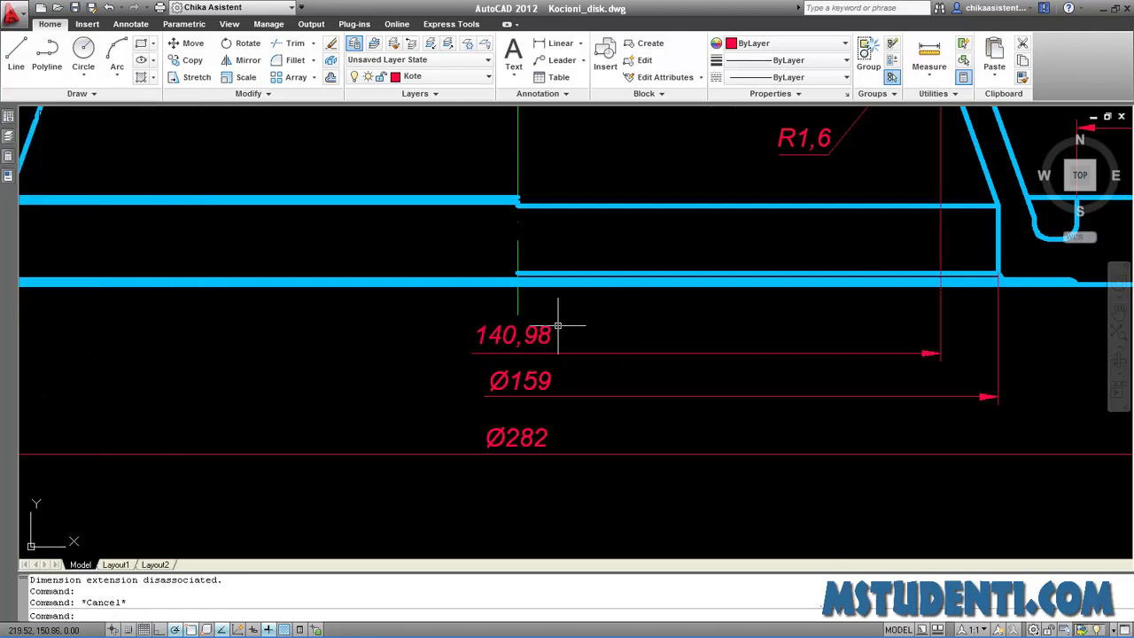
type("ddedit")
Replace the 140,98 dimension text with %%c140, so it displays Ø140.
key("Return")
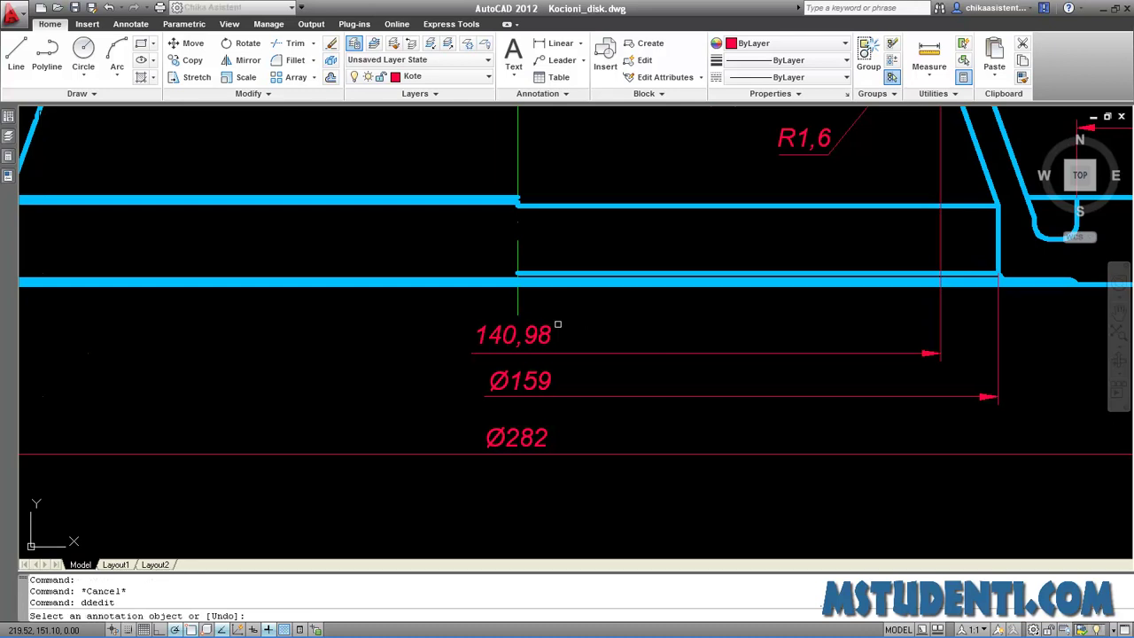
left_click(556, 331)
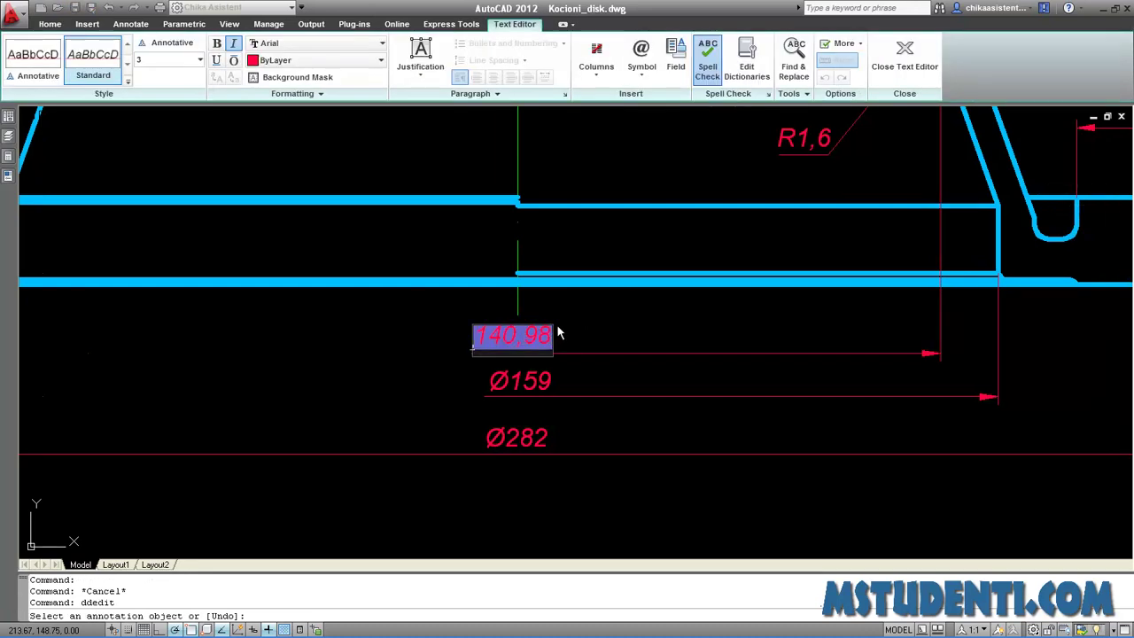
type("%%c")
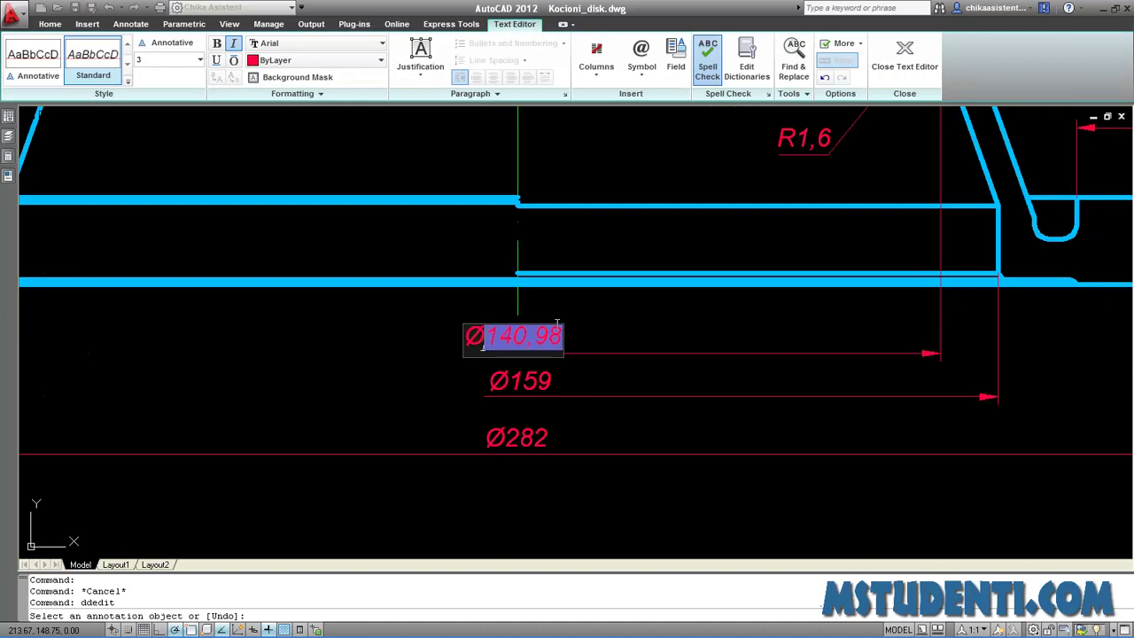
key("Delete")
type("140")
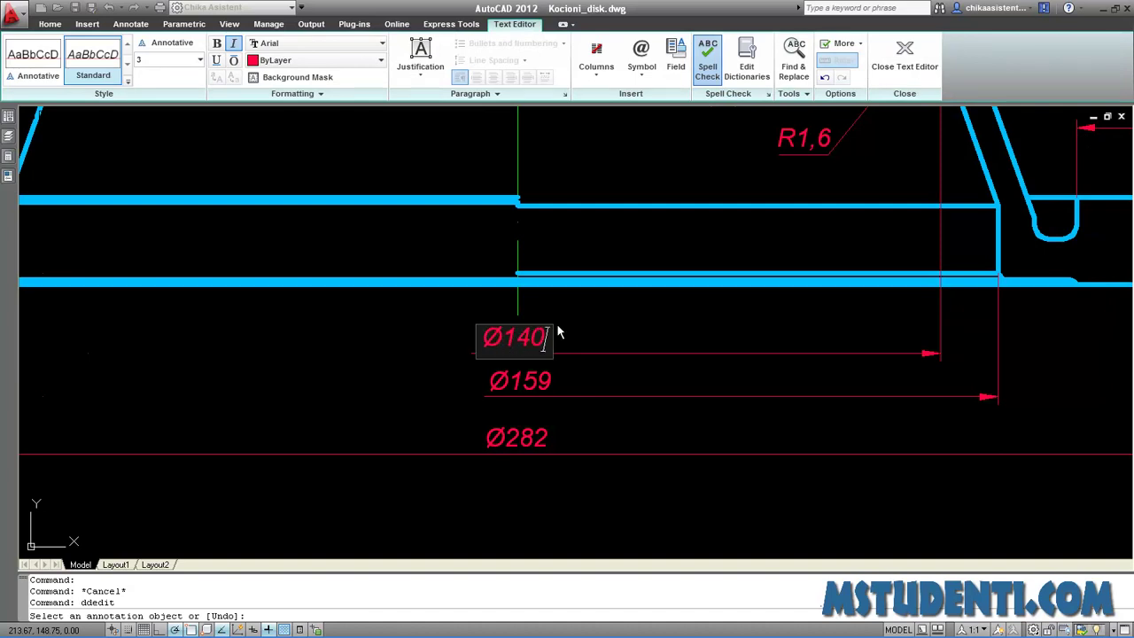
left_click(620, 309)
key("Escape")
key("Escape")
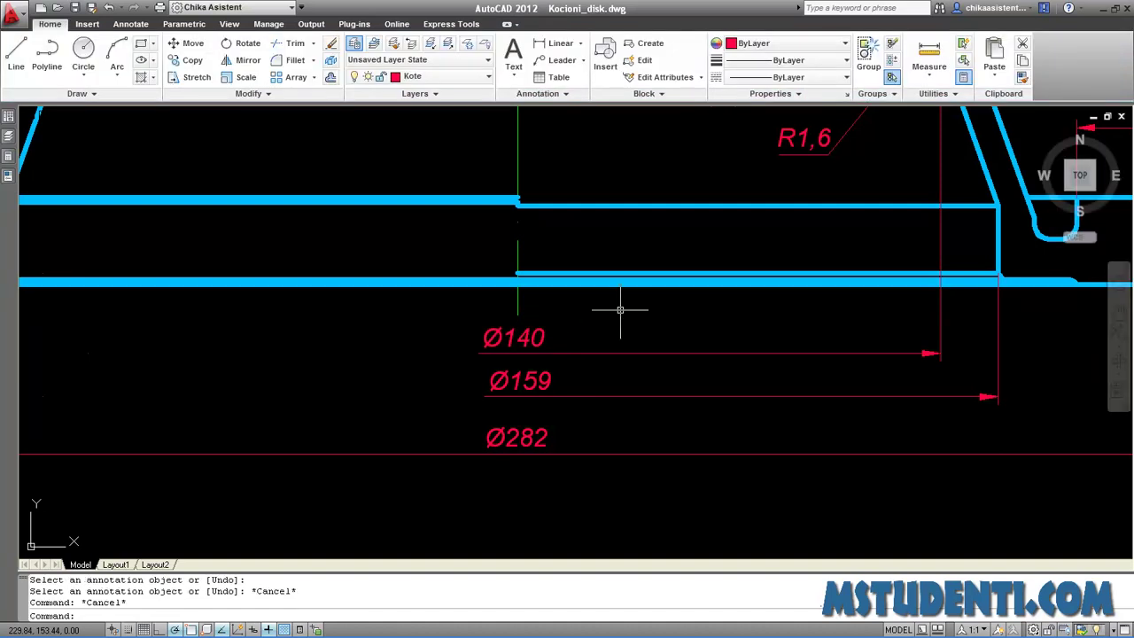
scroll(531, 337, "down", 3)
Draw a circle centred on the groove's notch, sized to enclose the rounded corner.
scroll(408, 381, "up", 2)
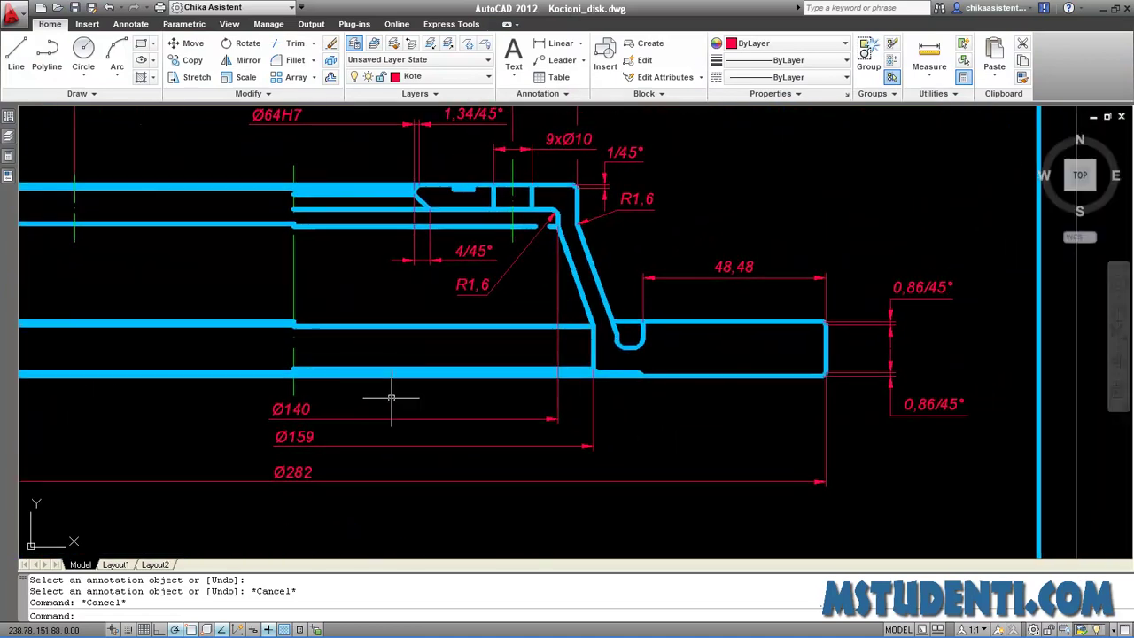
mouse_move(691, 353)
middle_mouse_down()
mouse_move(958, 301)
mouse_move(539, 320)
mouse_move(526, 385)
middle_mouse_up()
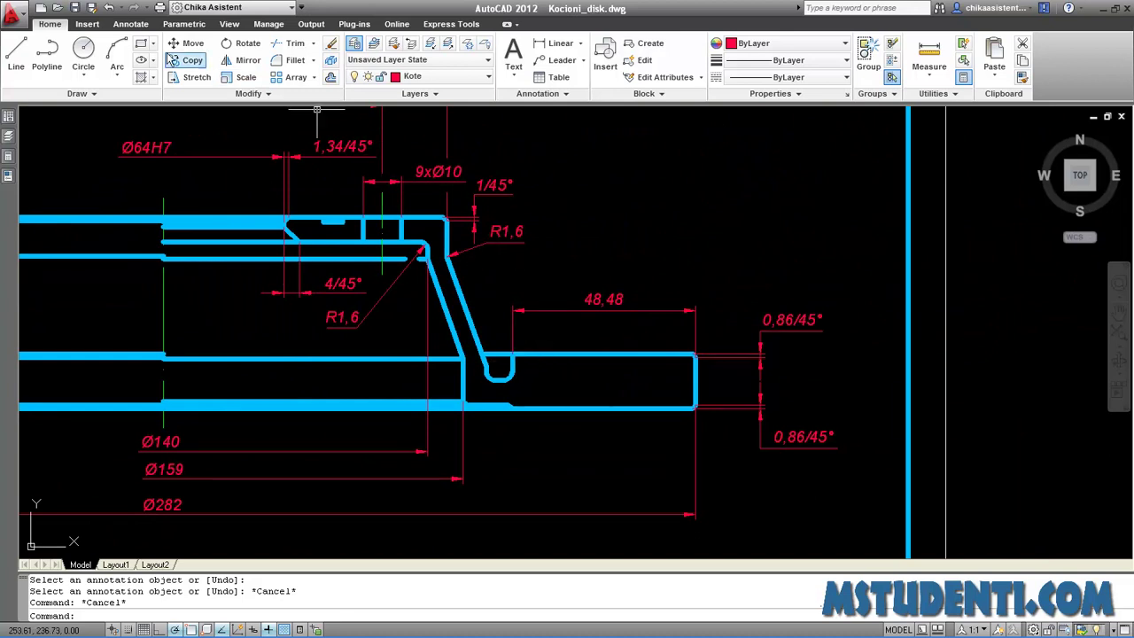
left_click(86, 52)
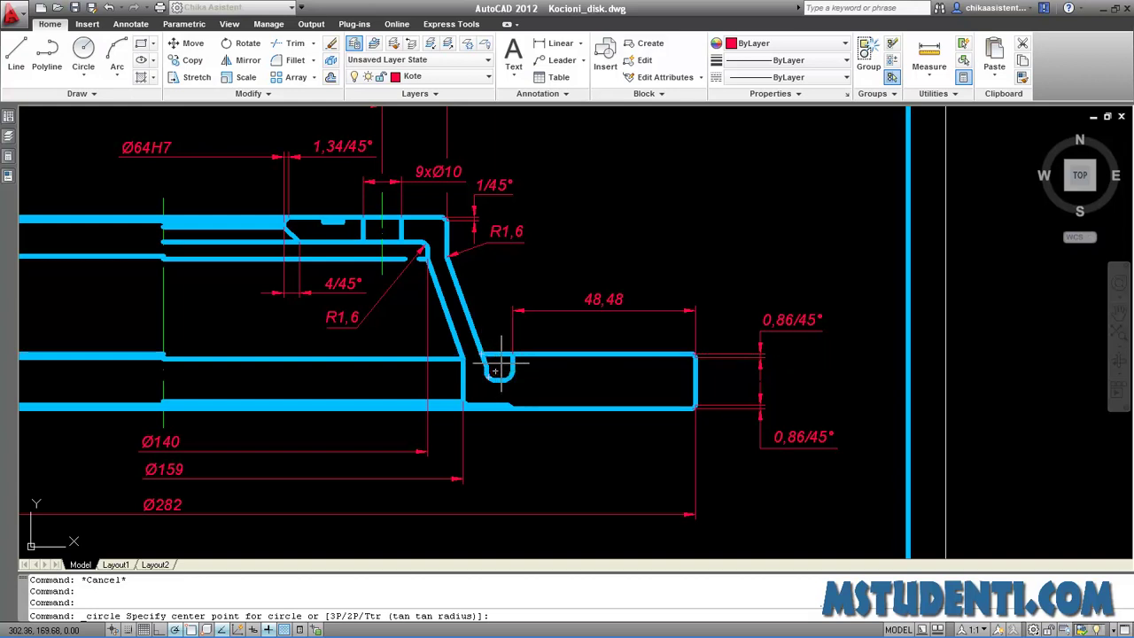
left_click(500, 363)
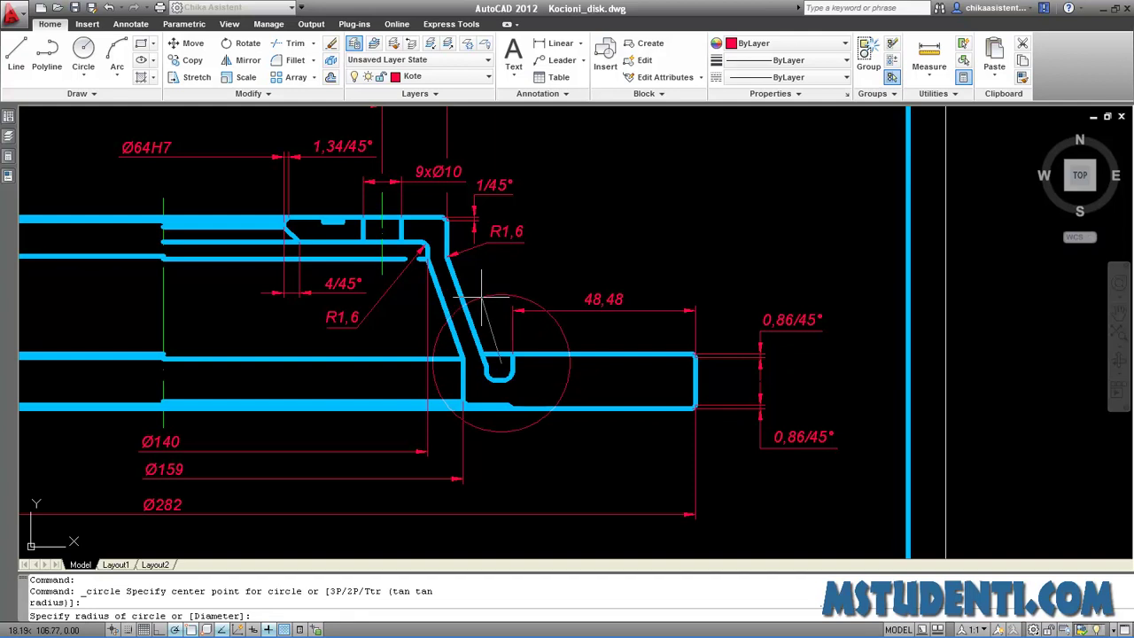
left_click(481, 292)
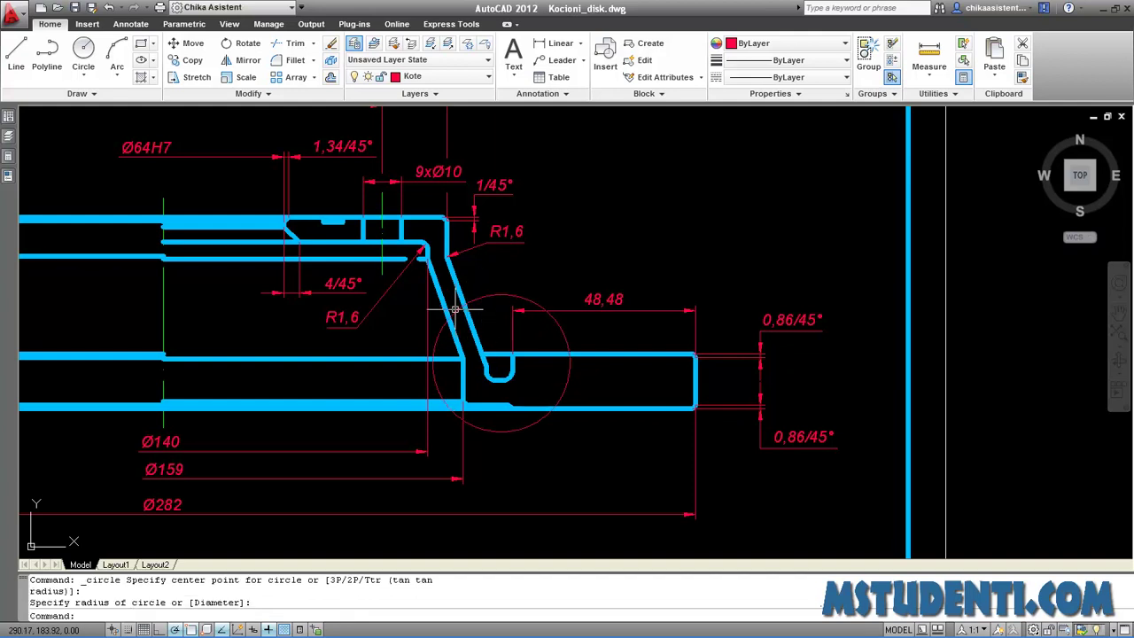
mouse_move(1079, 175)
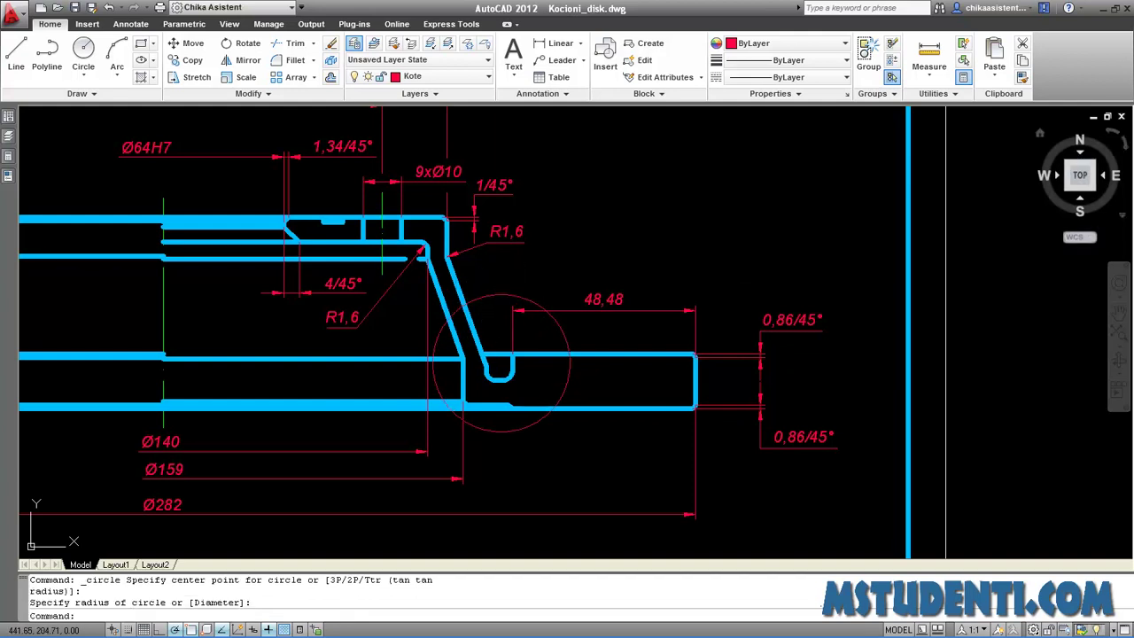
key("alt+Tab")
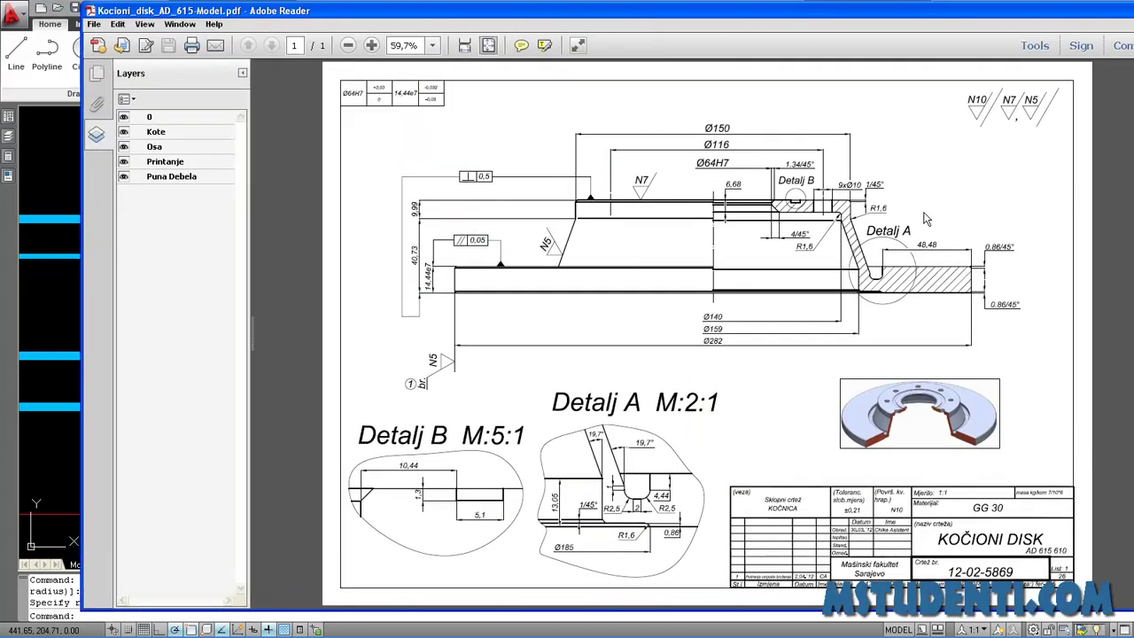
scroll(968, 251, "up", 3, "ctrl")
scroll(968, 251, "up", 2, "ctrl")
scroll(968, 250, "up", 1, "ctrl")
scroll(968, 251, "right", 3)
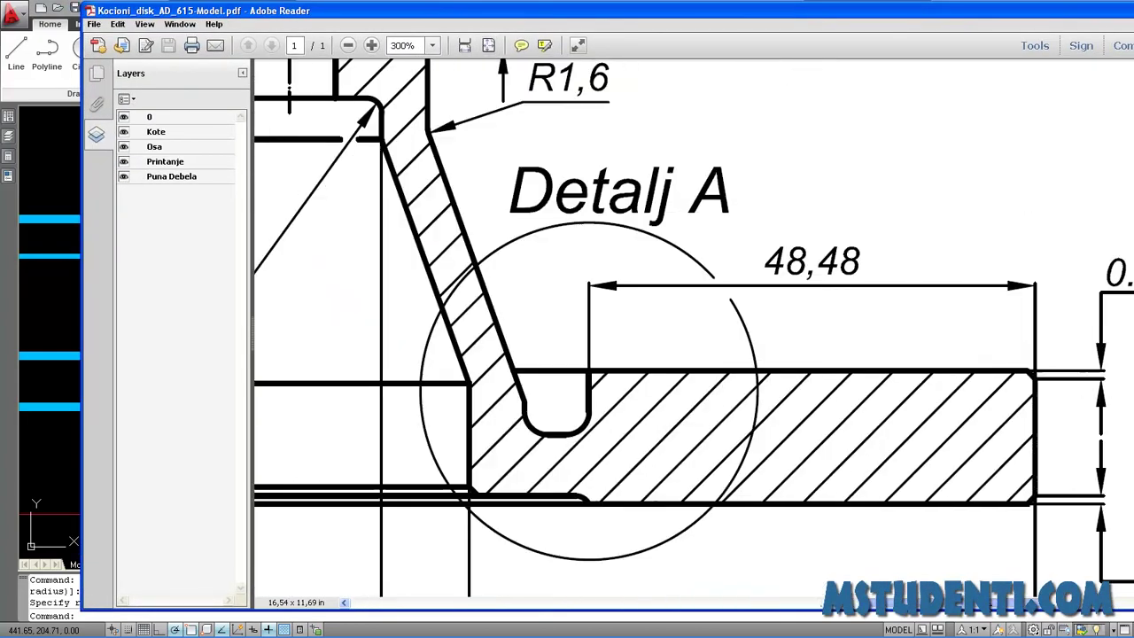
scroll(968, 251, "right", 1)
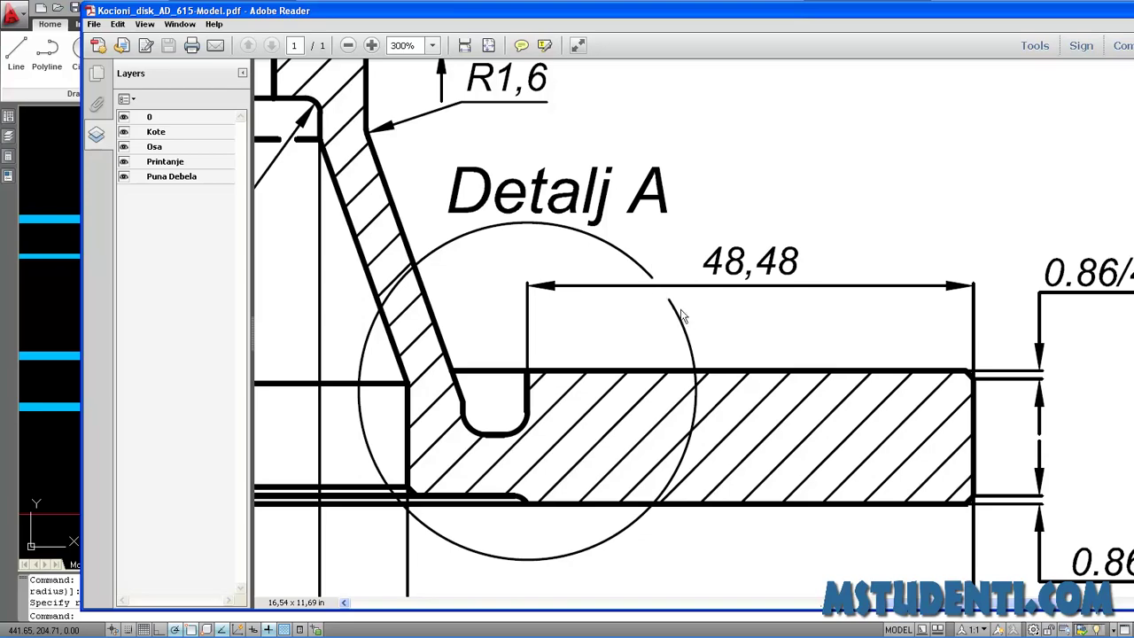
key("alt+Tab")
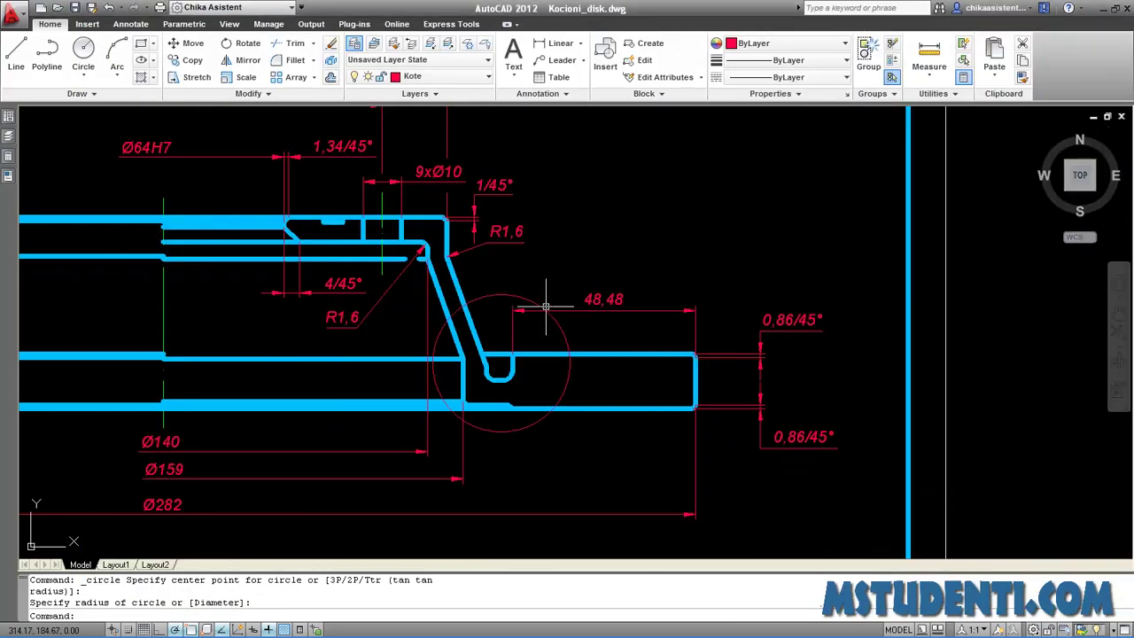
Draw two short helper lines across the detail circle, either side of the 48,48 dimension line.
scroll(543, 305, "up", 2)
scroll(543, 304, "up", 5)
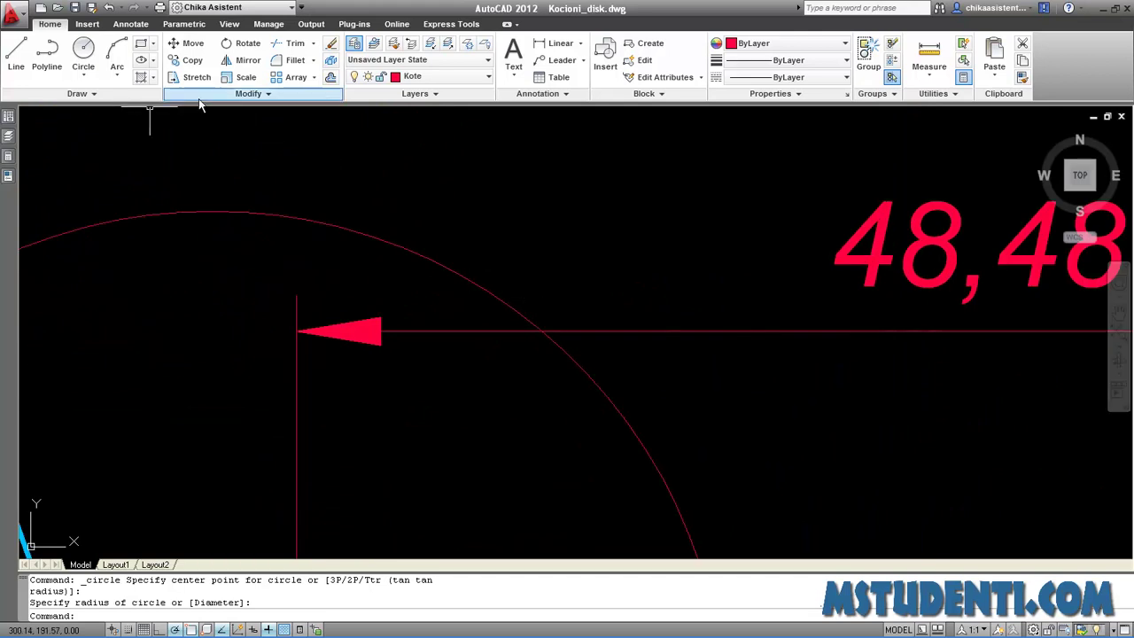
left_click(16, 58)
left_click(452, 310)
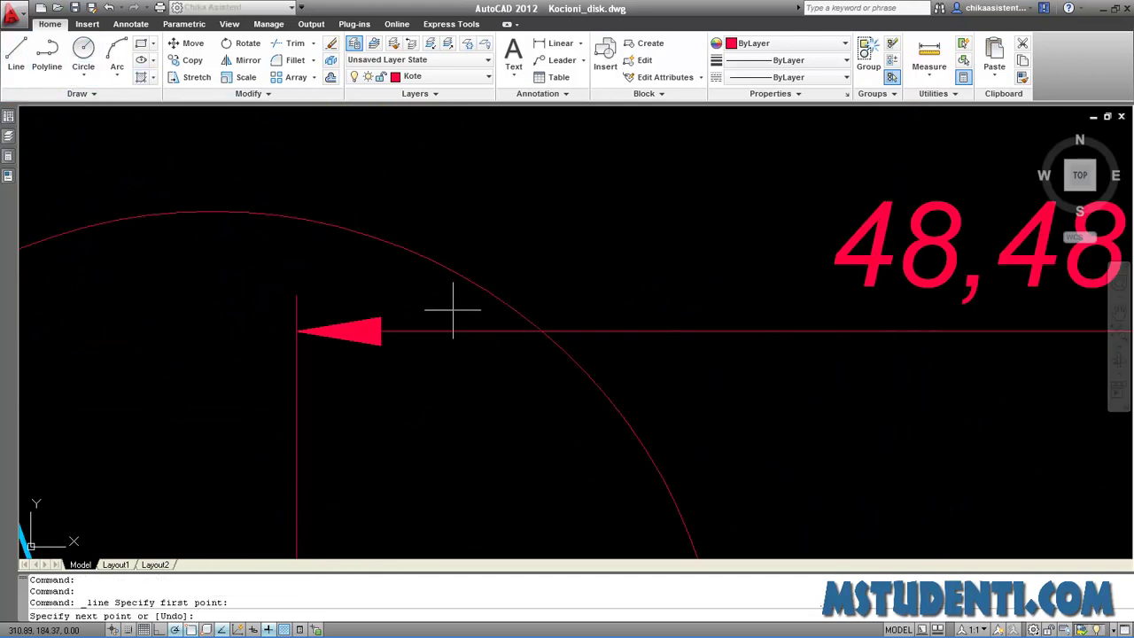
left_click(544, 281)
right_click(544, 281)
left_click(576, 286)
right_click(505, 212)
left_click(549, 220)
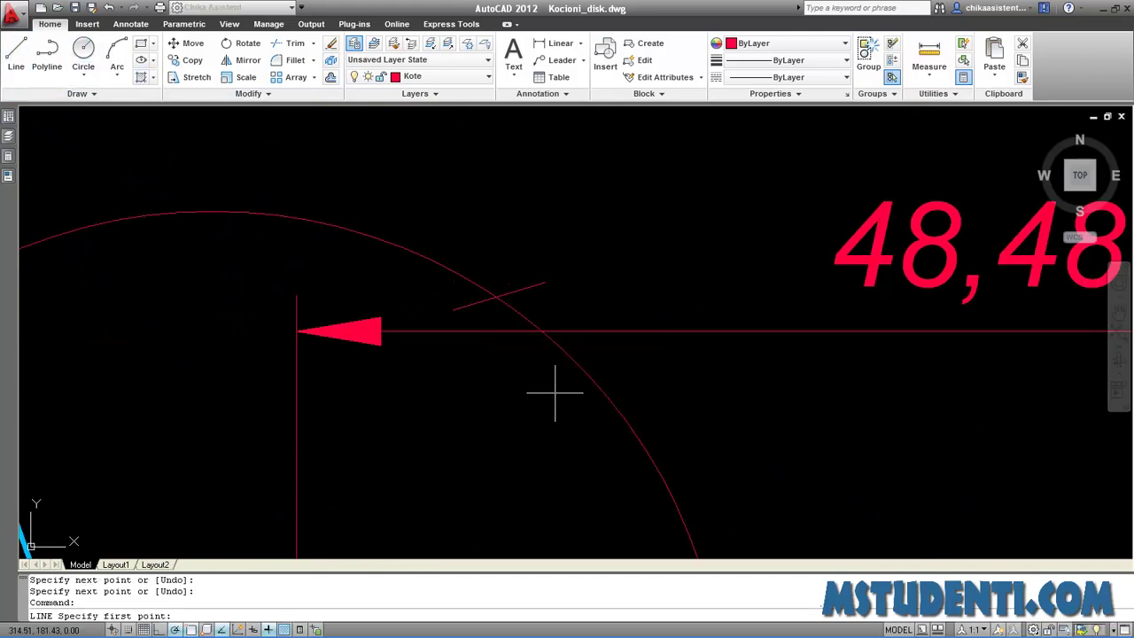
left_click(554, 393)
left_click(654, 370)
right_click(654, 371)
left_click(675, 378)
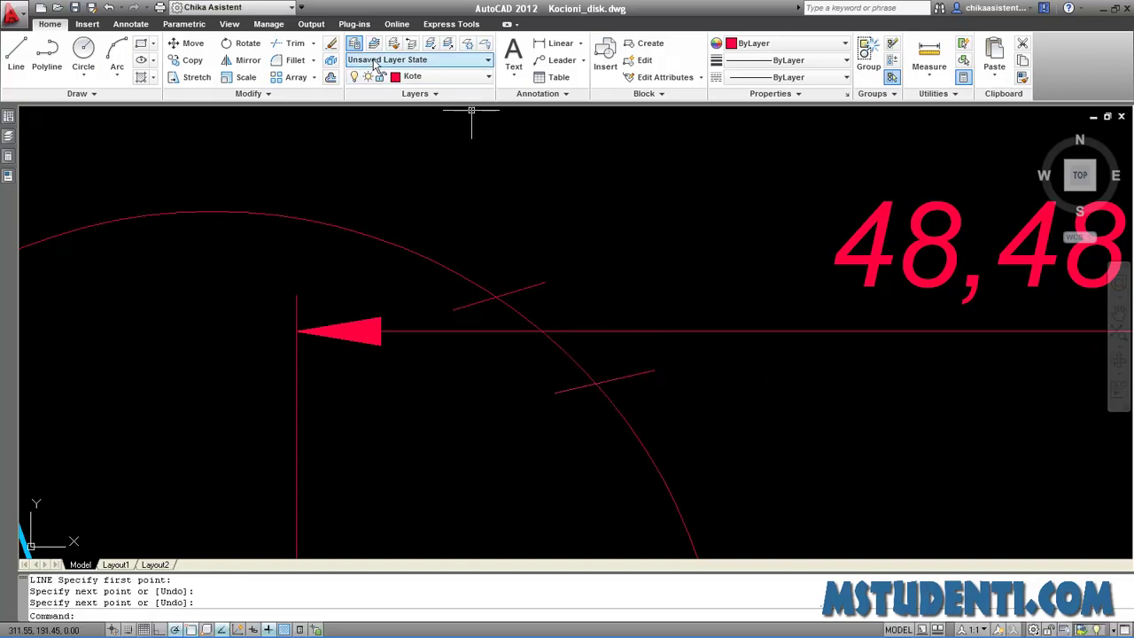
Trim away the circle's arc between the two helper lines.
left_click(295, 42)
left_click(532, 286)
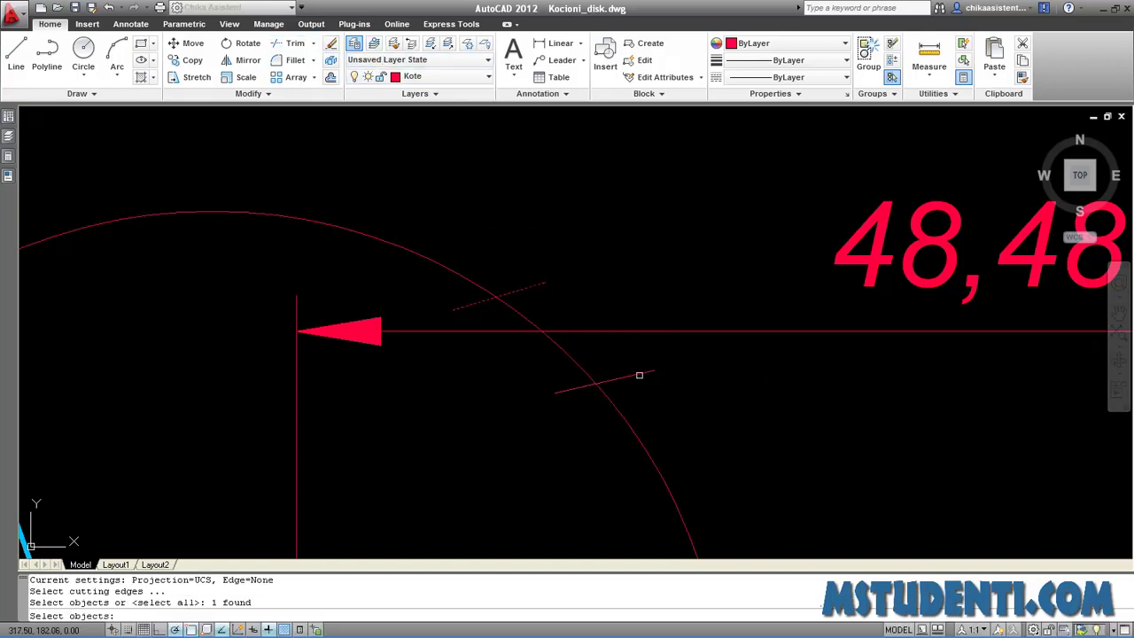
left_click(638, 374)
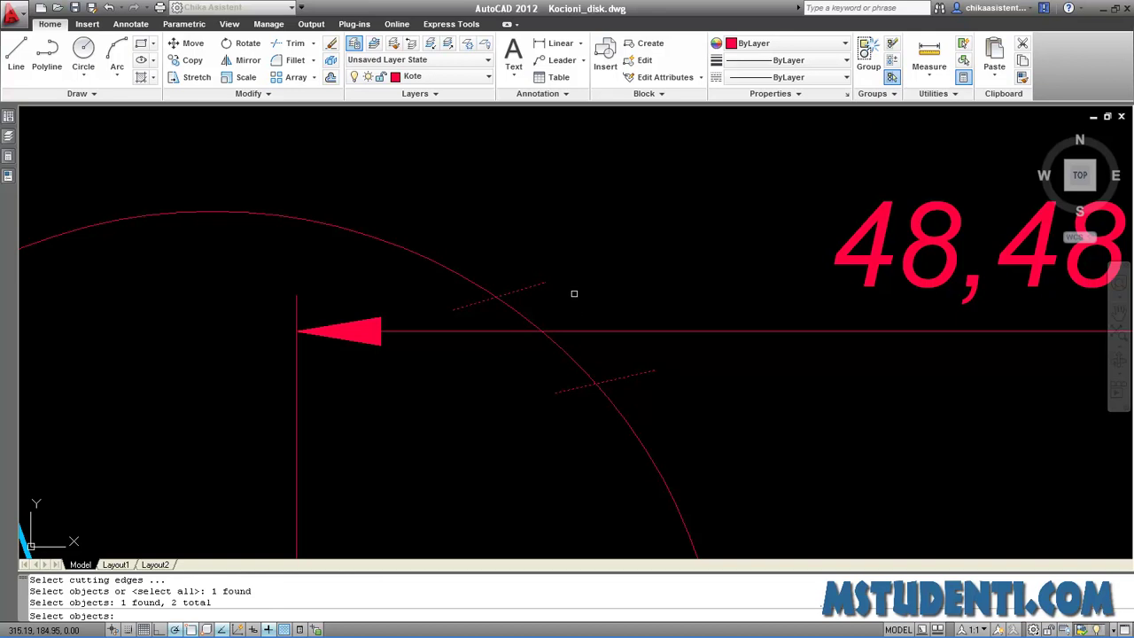
key("Return")
left_click(568, 356)
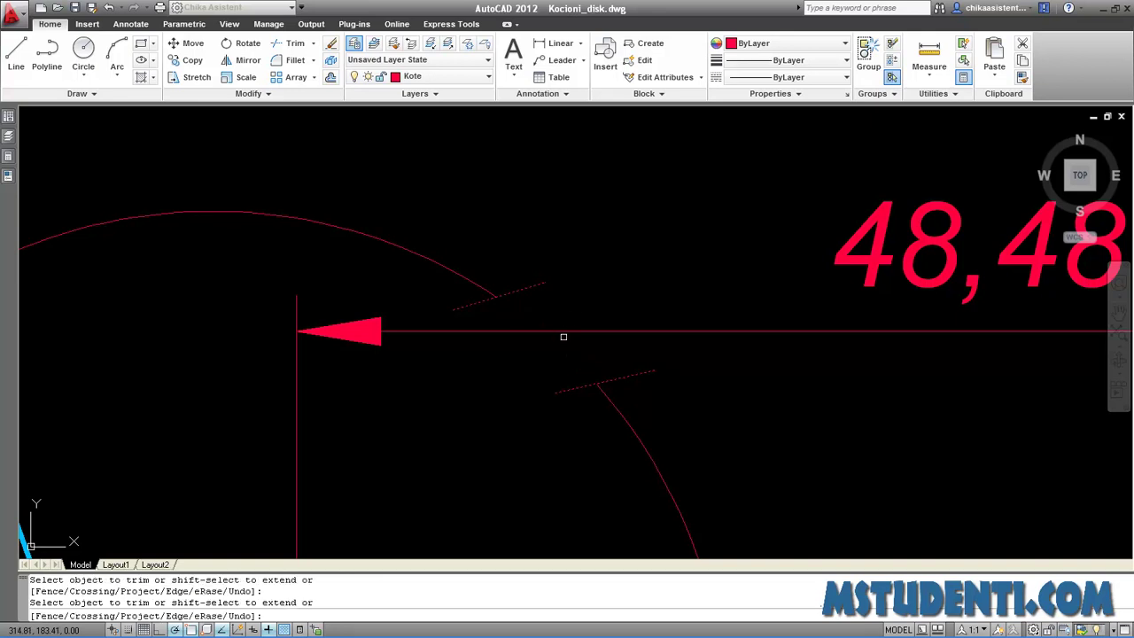
key("Escape")
Delete both short helper lines.
left_click(640, 373)
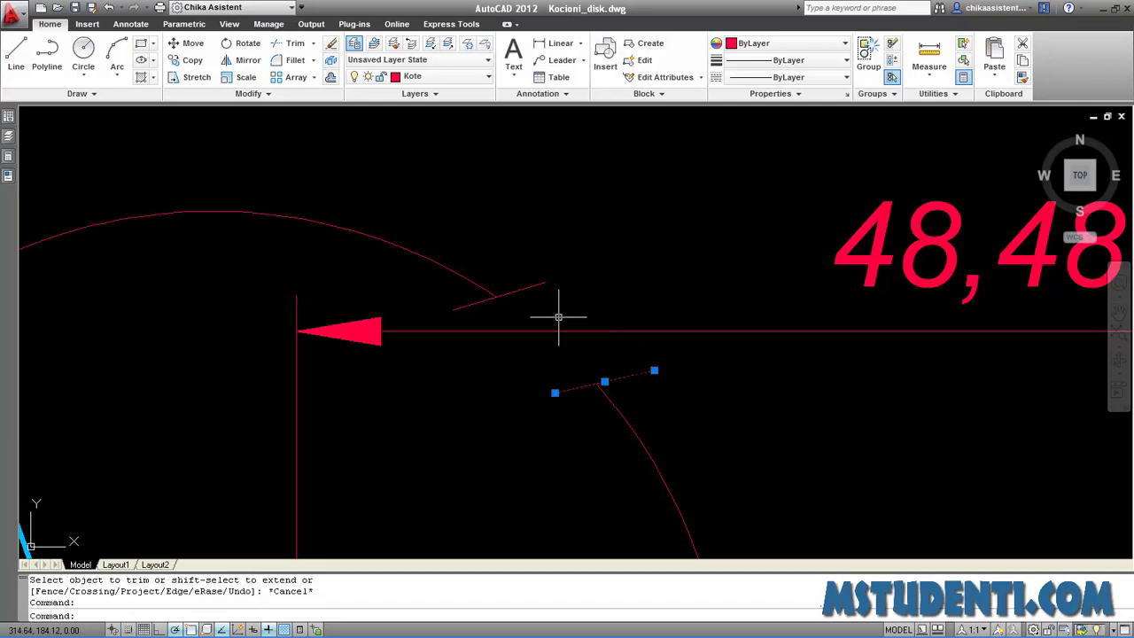
left_click(522, 290)
key("Delete")
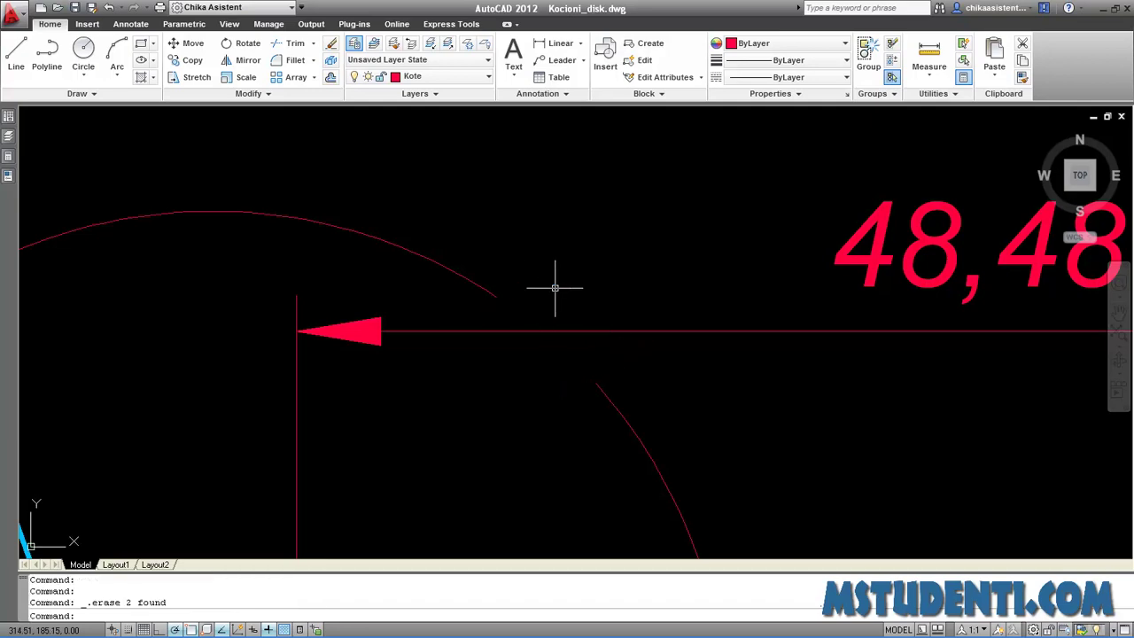
scroll(567, 282, "down", 6)
scroll(567, 281, "down", 3)
scroll(588, 286, "down", 2)
Write a 'Detalj A:' multiline text label in a box above the broken detail circle.
scroll(688, 291, "up", 2)
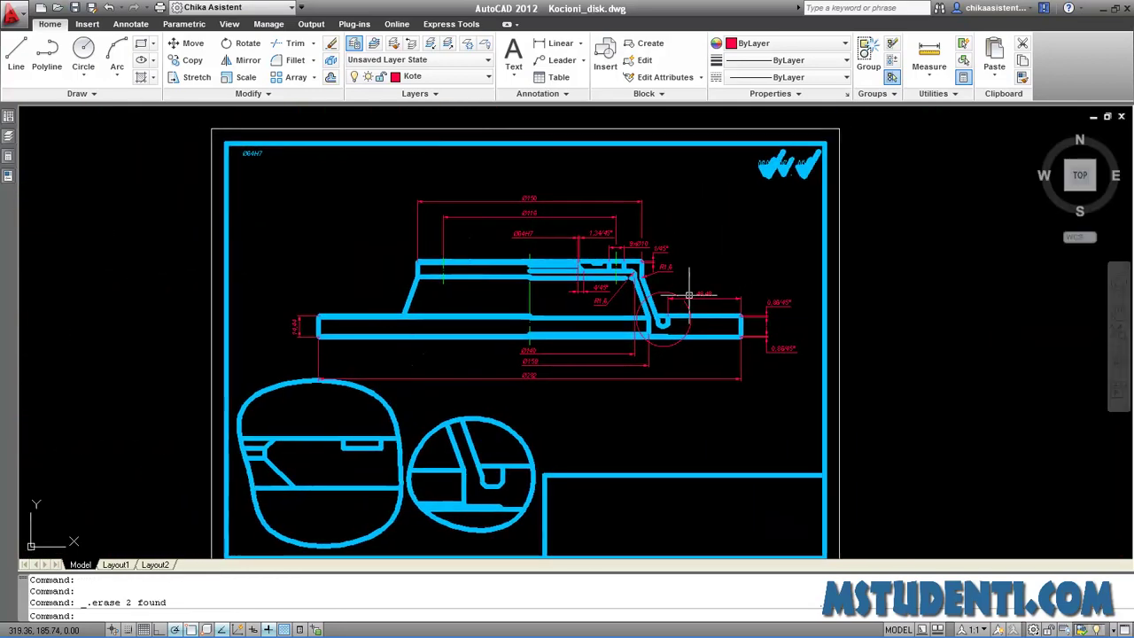
scroll(688, 295, "up", 3)
middle_click_drag(669, 231, 663, 276)
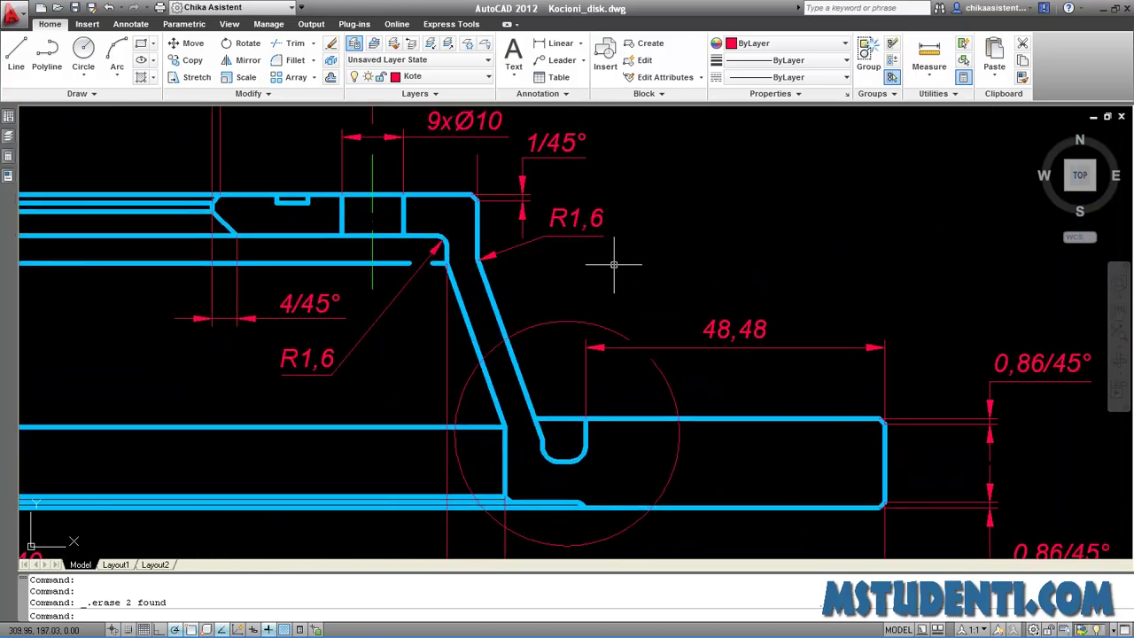
left_click(519, 78)
left_click(546, 266)
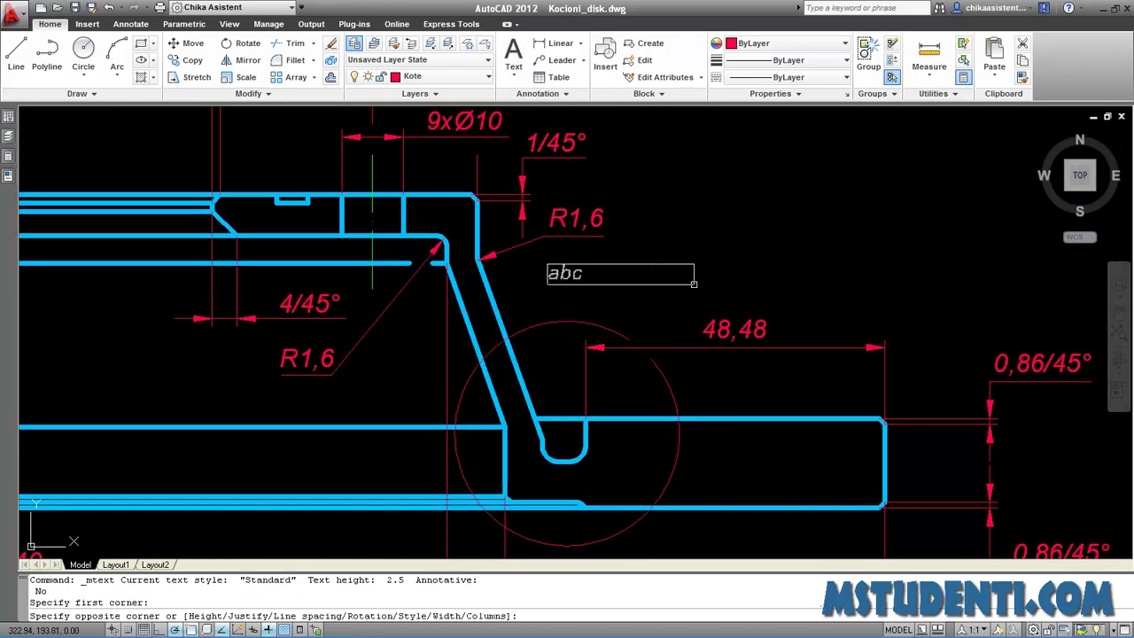
left_click(704, 292)
type("Deta")
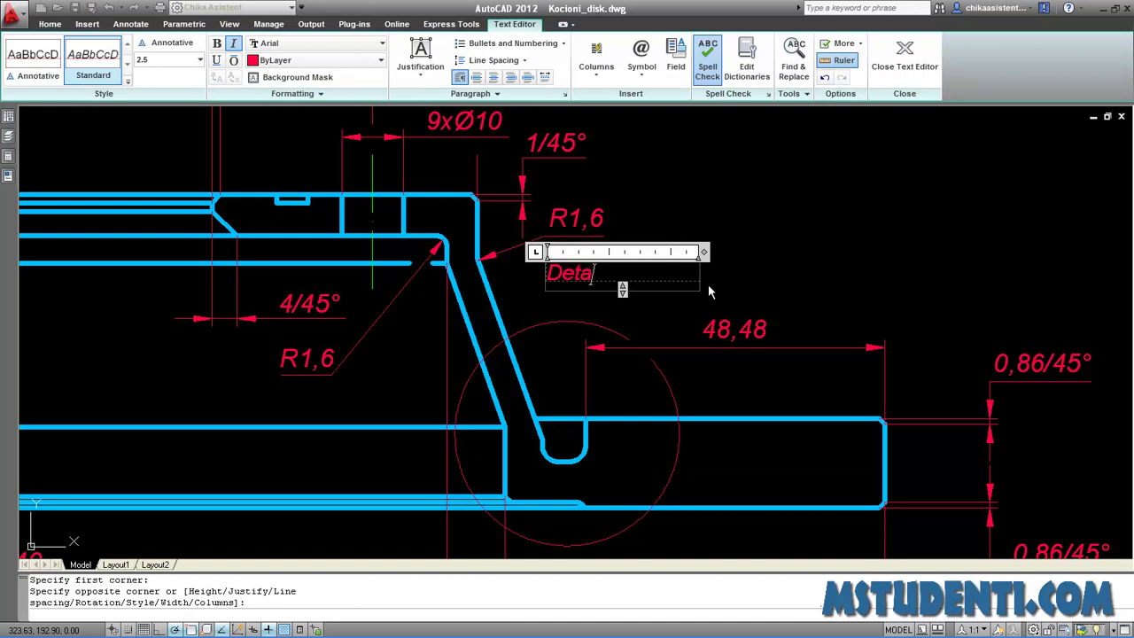
type("lj A:")
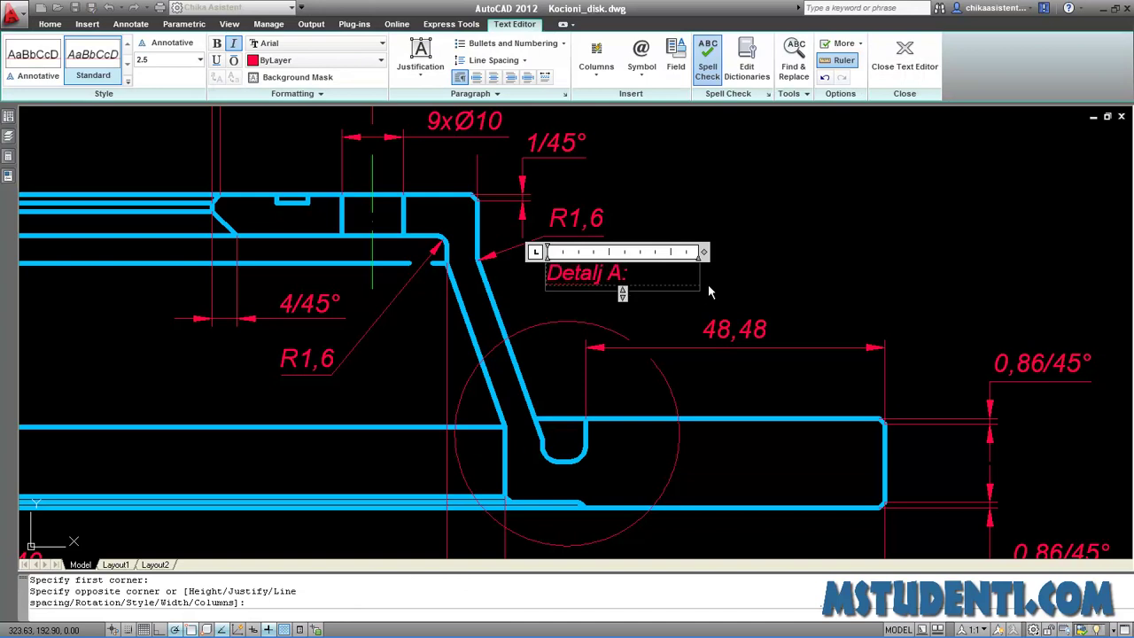
left_click(736, 215)
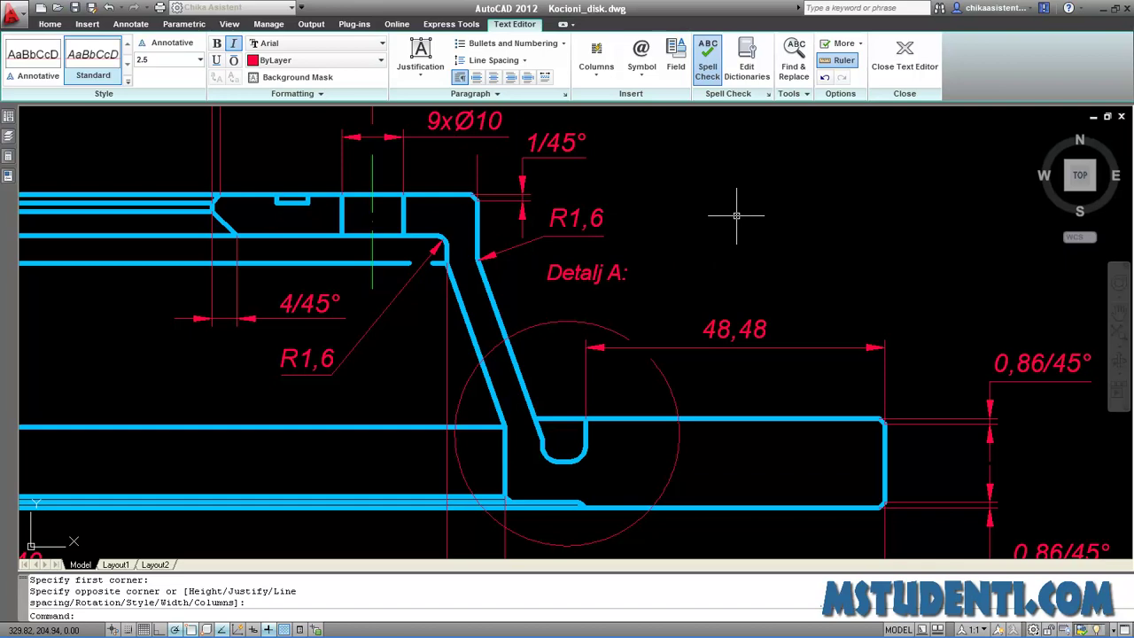
Enlarge the 'Detalj A:' label text to height 4.
left_click(585, 273)
left_click(567, 302)
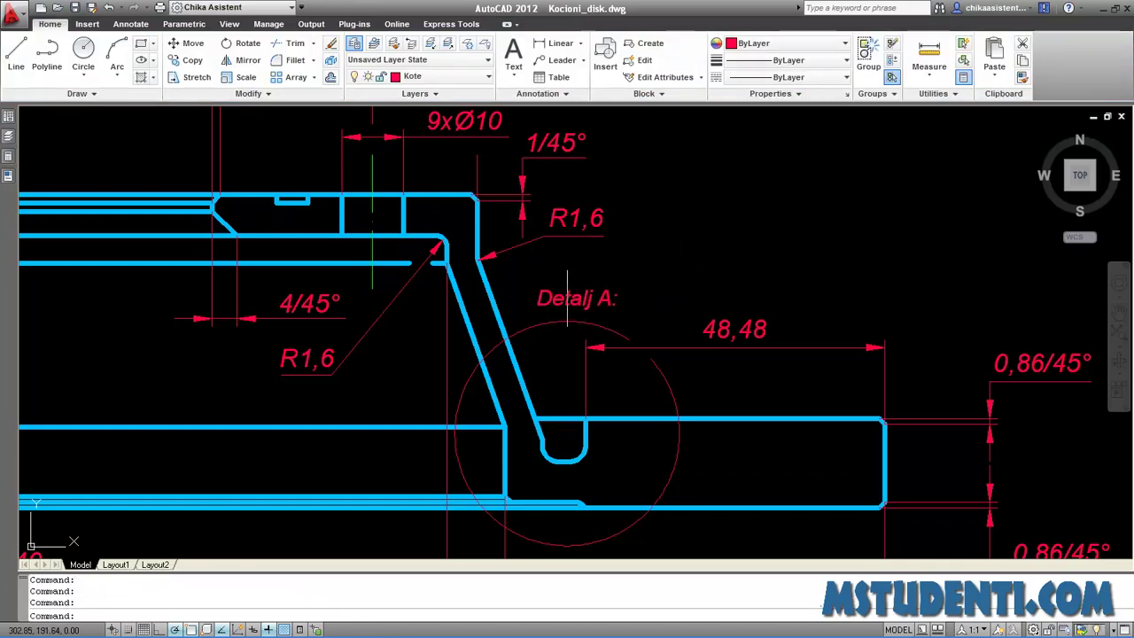
double_click(572, 298)
left_click_drag(656, 297, 532, 301)
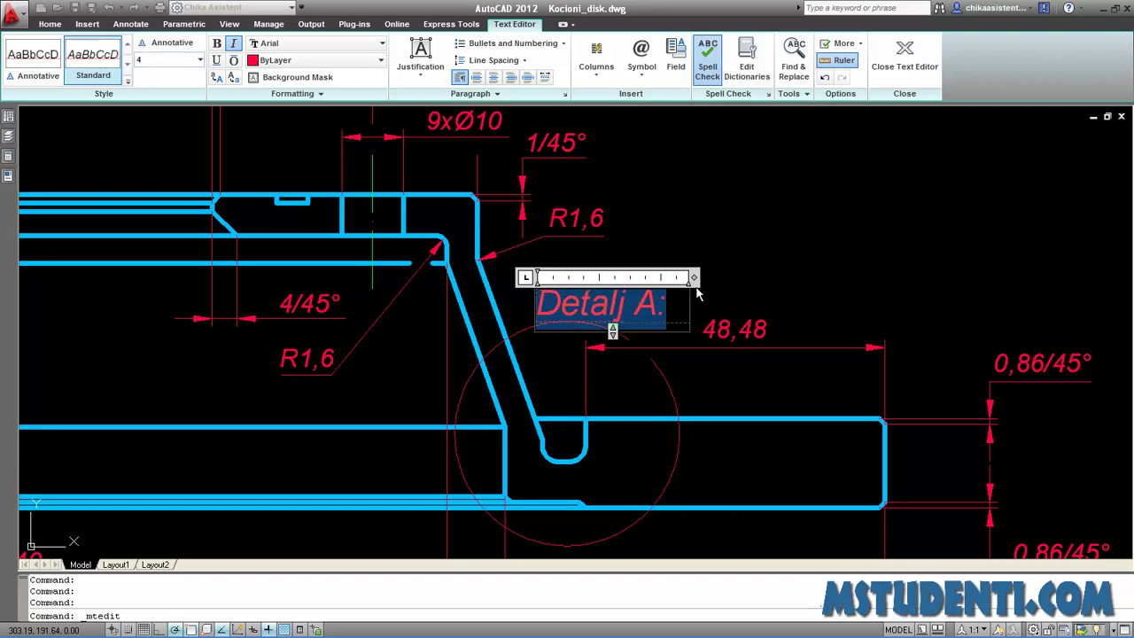
left_click(789, 255)
Shift the 'Detalj A:' label left so it sits just above the detail circle.
left_click(544, 304)
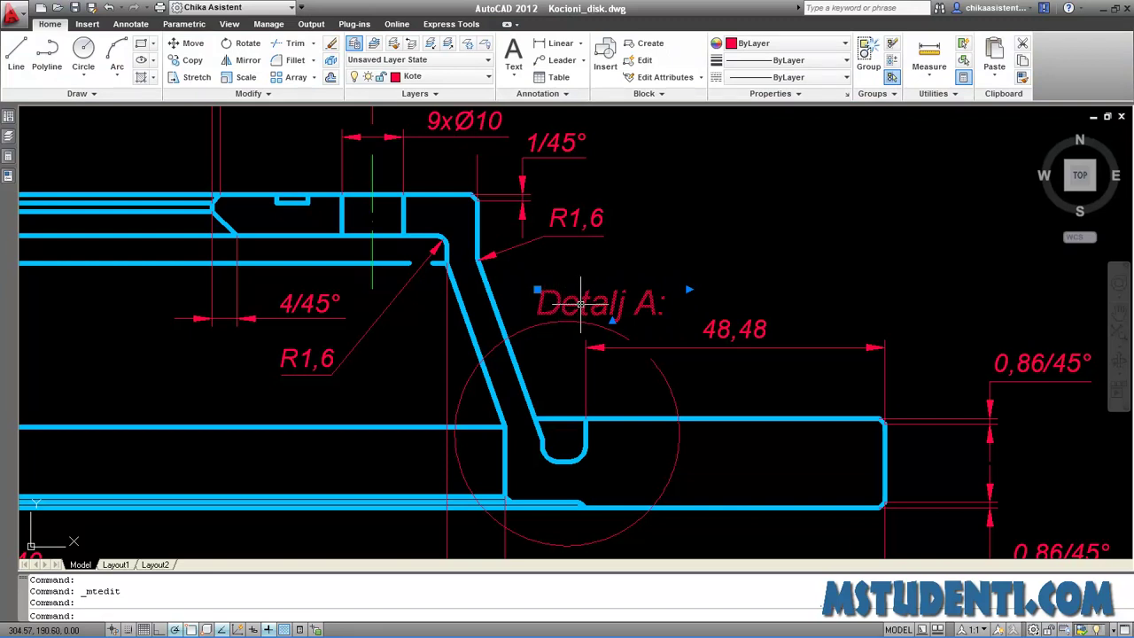
double_click(567, 304)
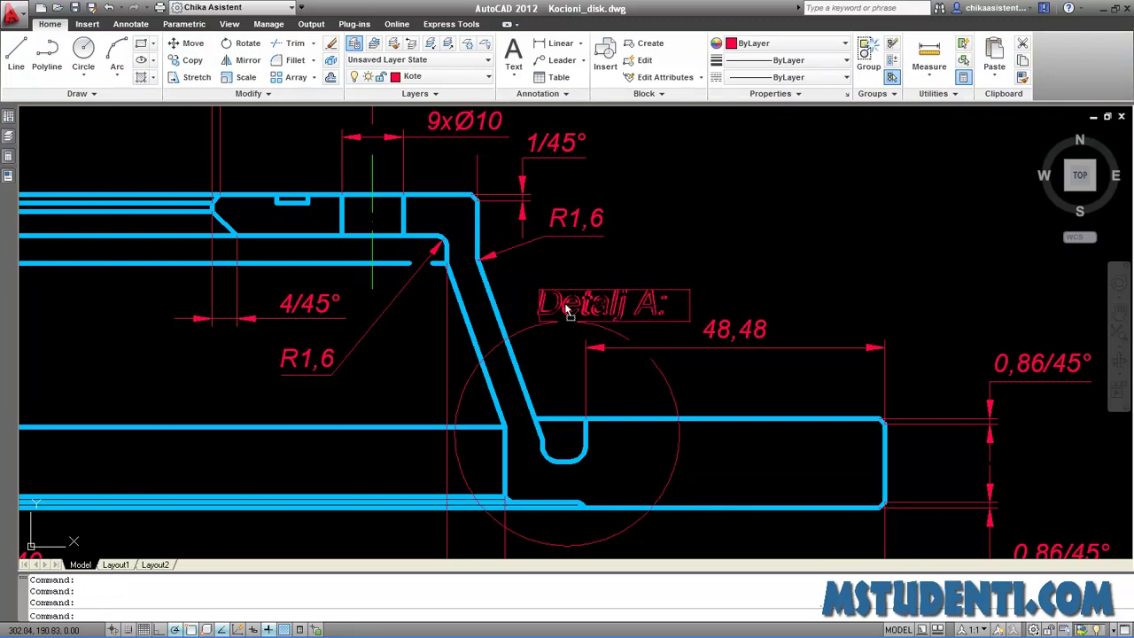
left_click_drag(567, 310, 547, 298)
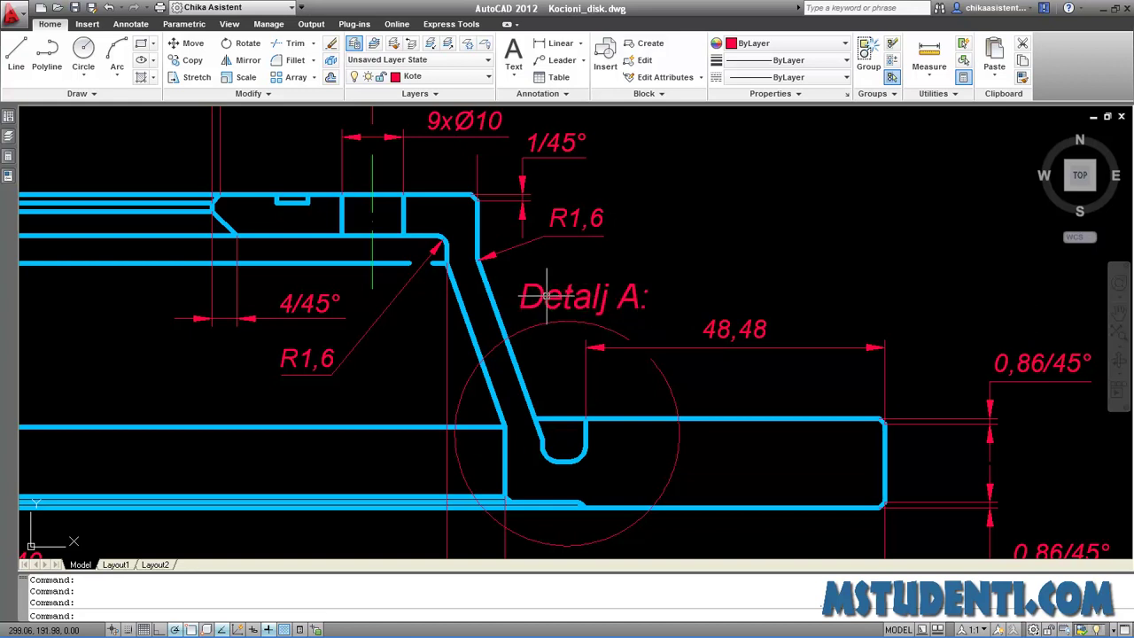
middle_click_drag(618, 290, 790, 226)
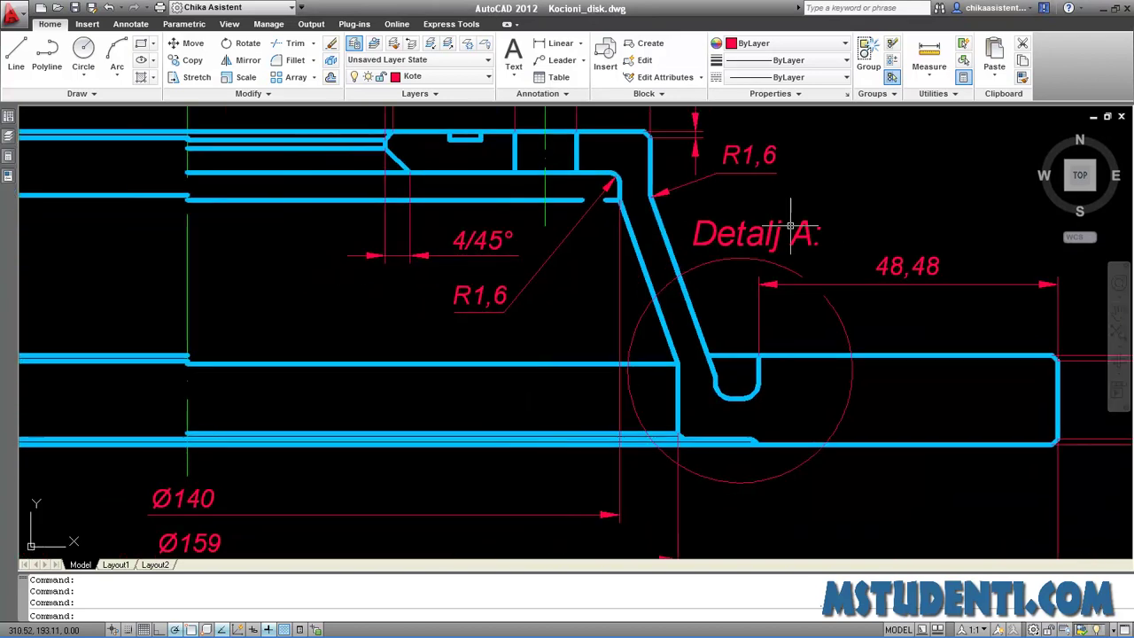
middle_click(611, 241)
middle_click(611, 241)
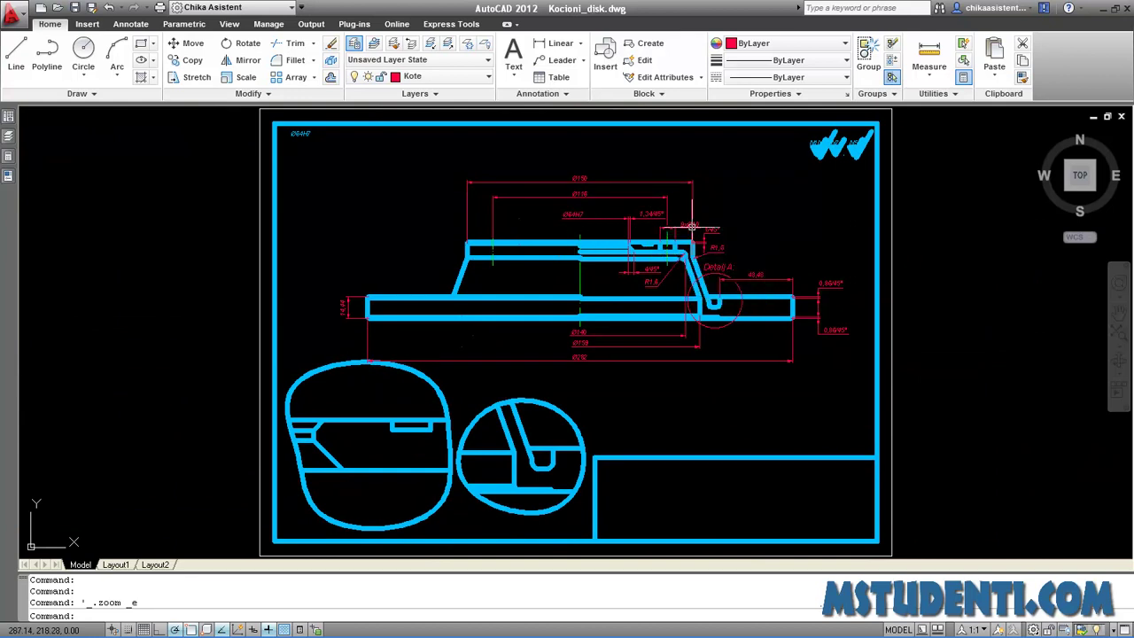
Draw a small circle centred on the rectangular notch on the section's top edge, enclosing it.
scroll(682, 229, "up", 5)
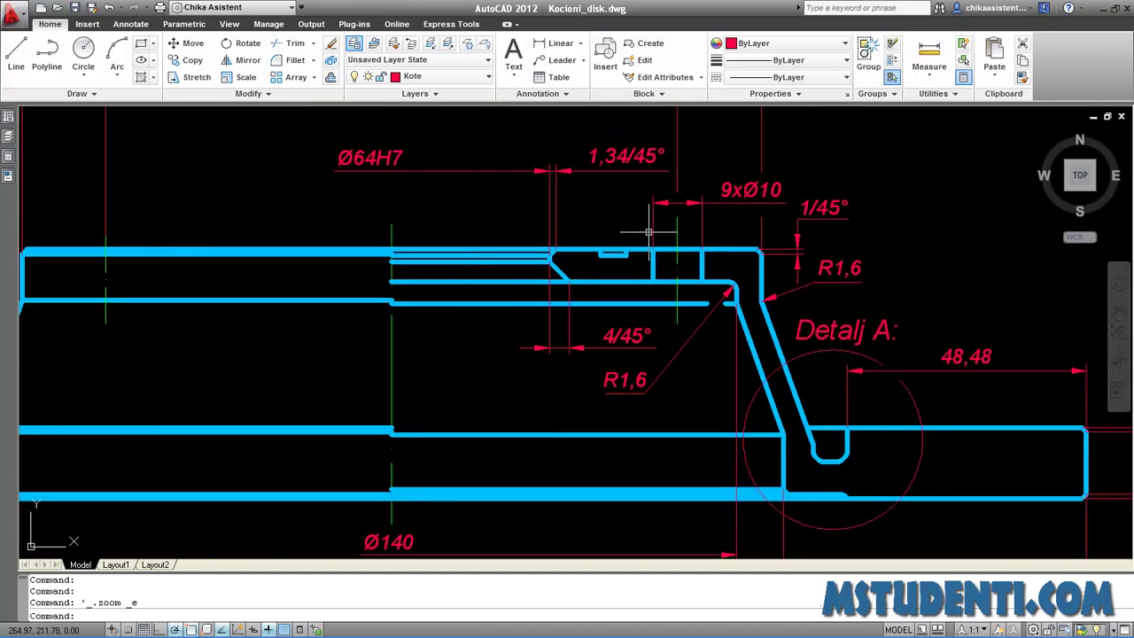
scroll(648, 232, "up", 2)
scroll(653, 228, "up", 2)
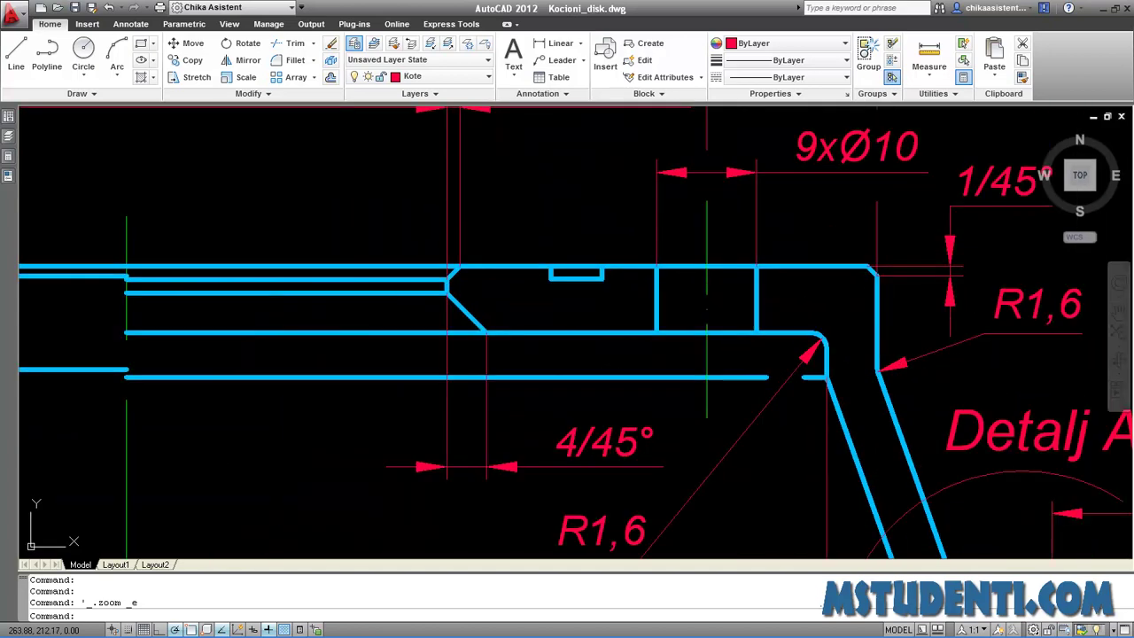
left_click(78, 51)
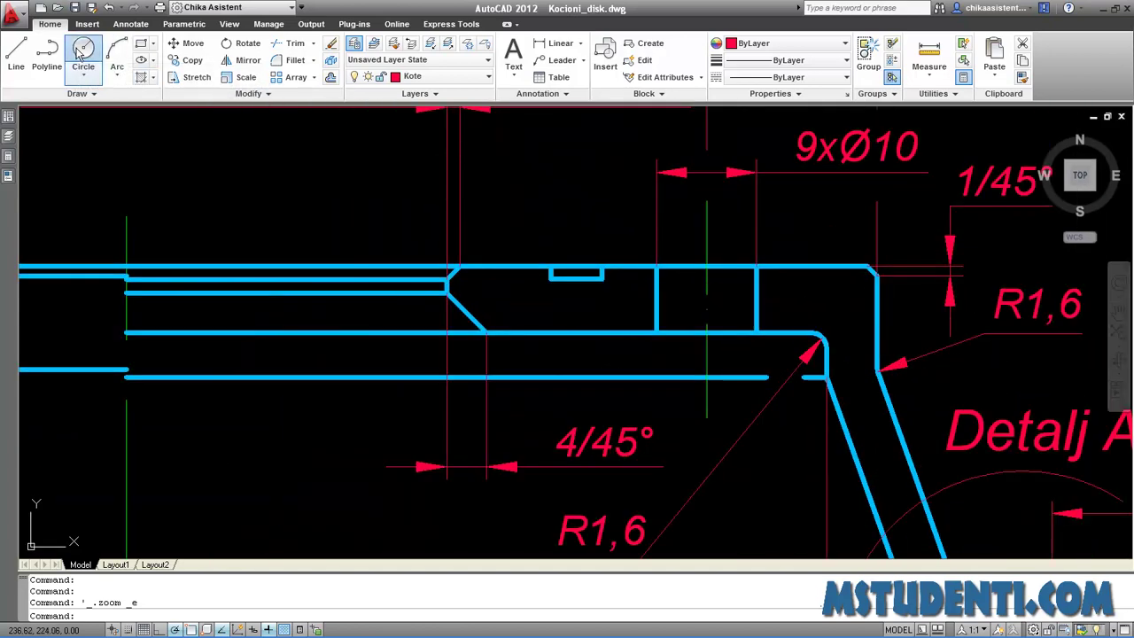
scroll(602, 266, "down", 1)
left_click(578, 266)
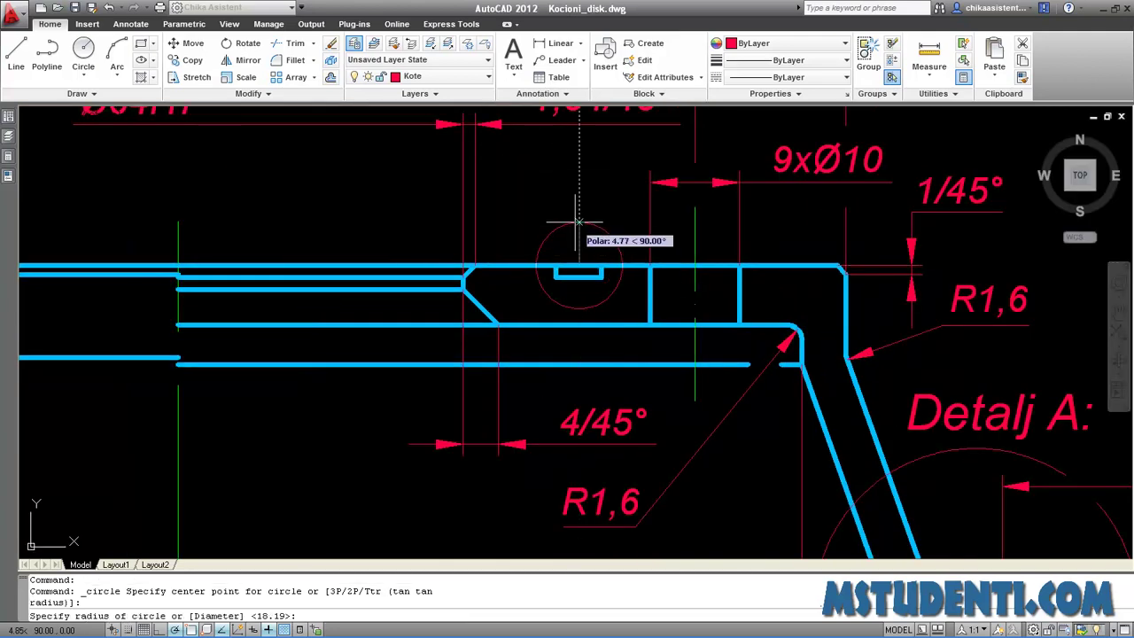
left_click(579, 219)
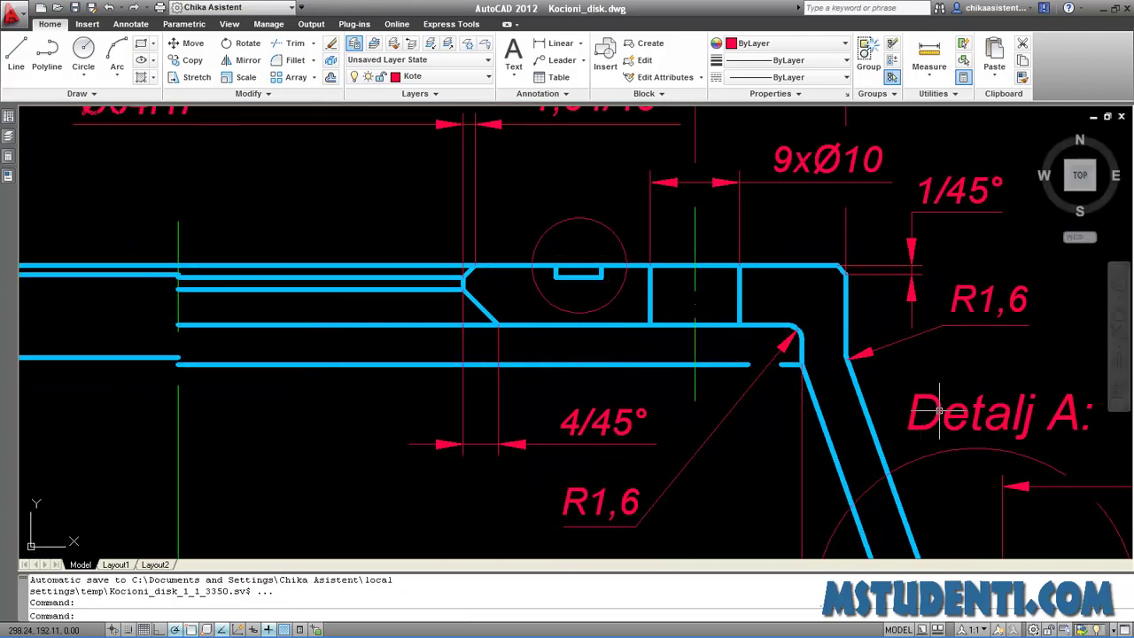
middle_click_drag(939, 410, 731, 407)
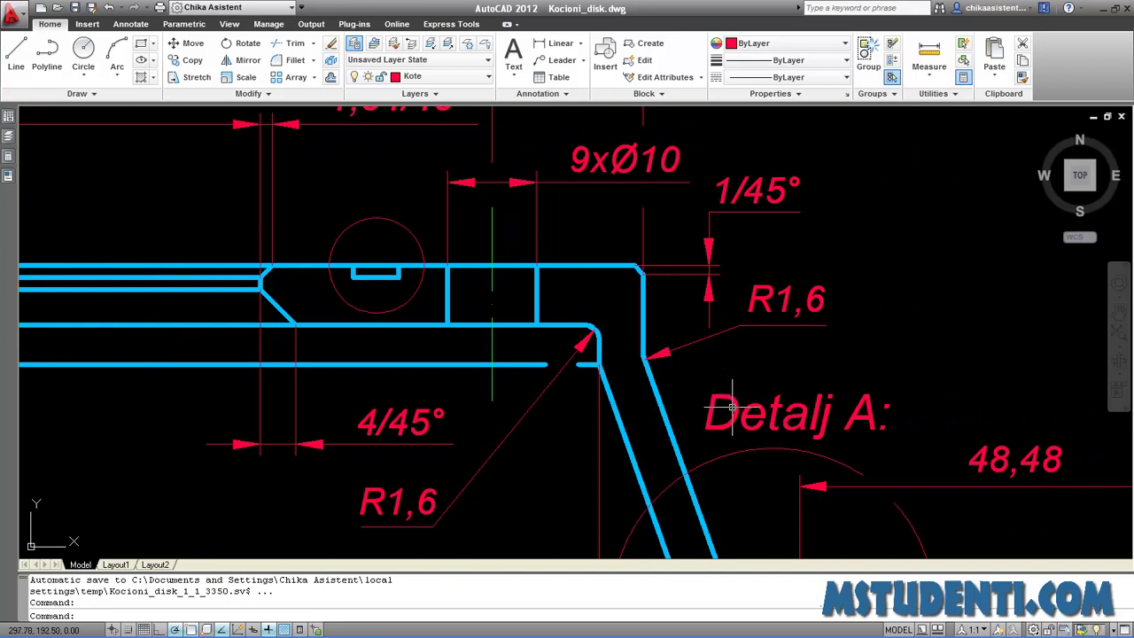
left_click(732, 407)
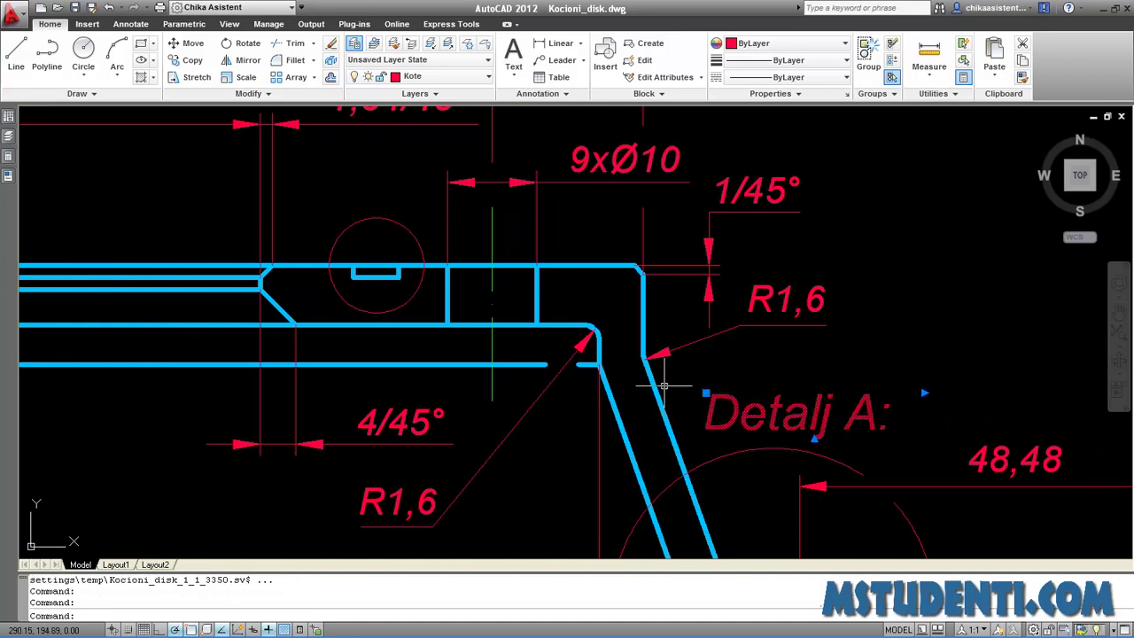
Copy the 'Detalj A:' label to a spot above the small notch circle.
right_click(765, 409)
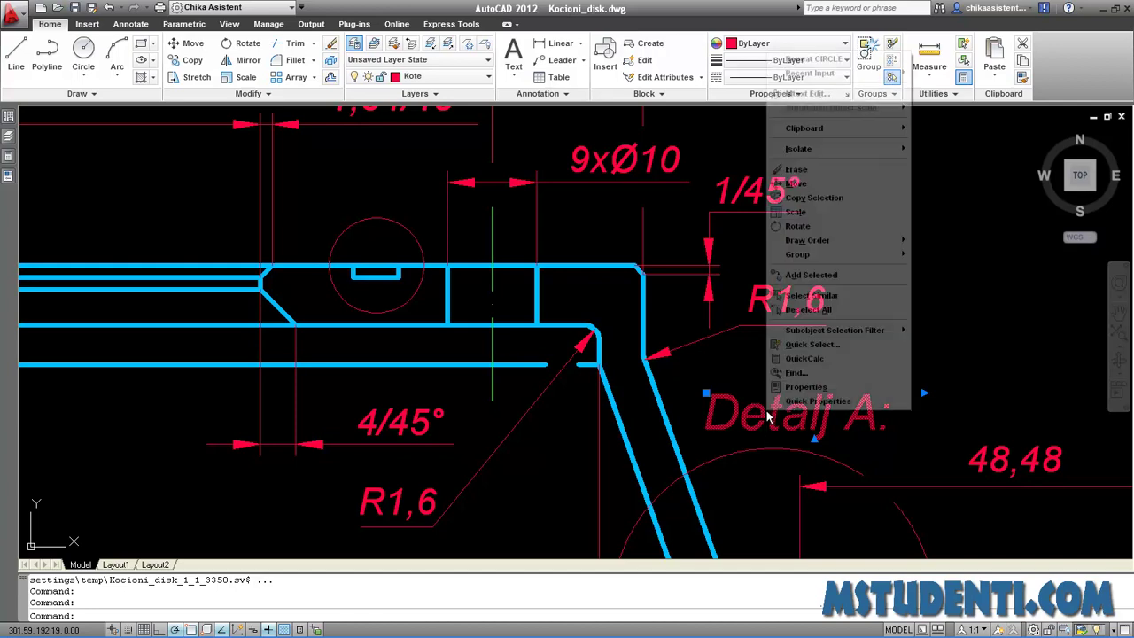
left_click(797, 197)
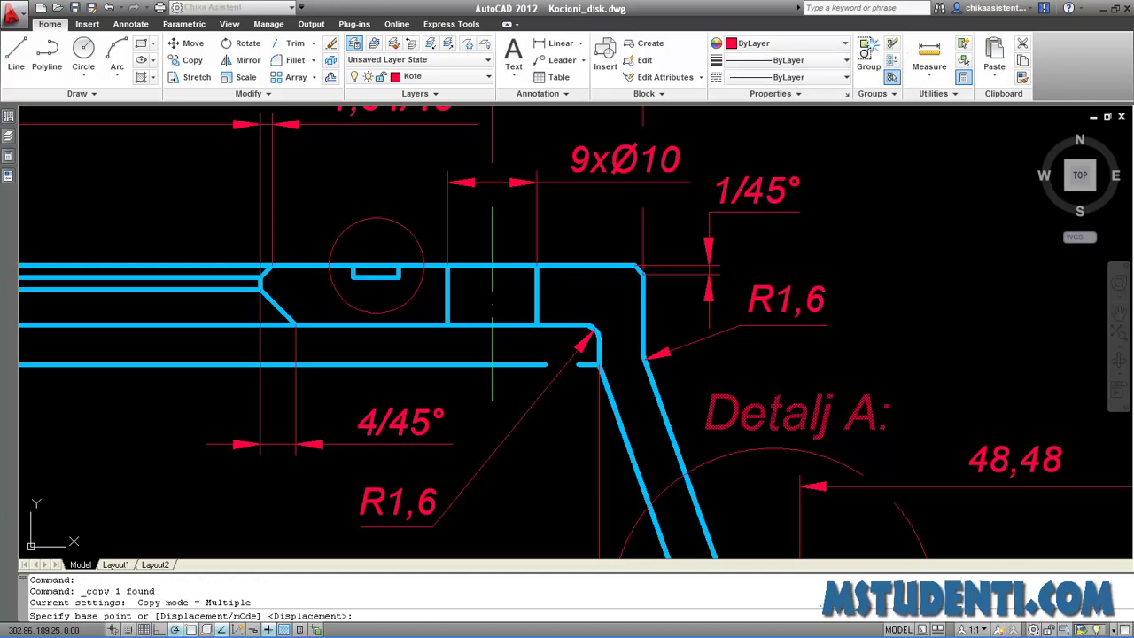
left_click(718, 426)
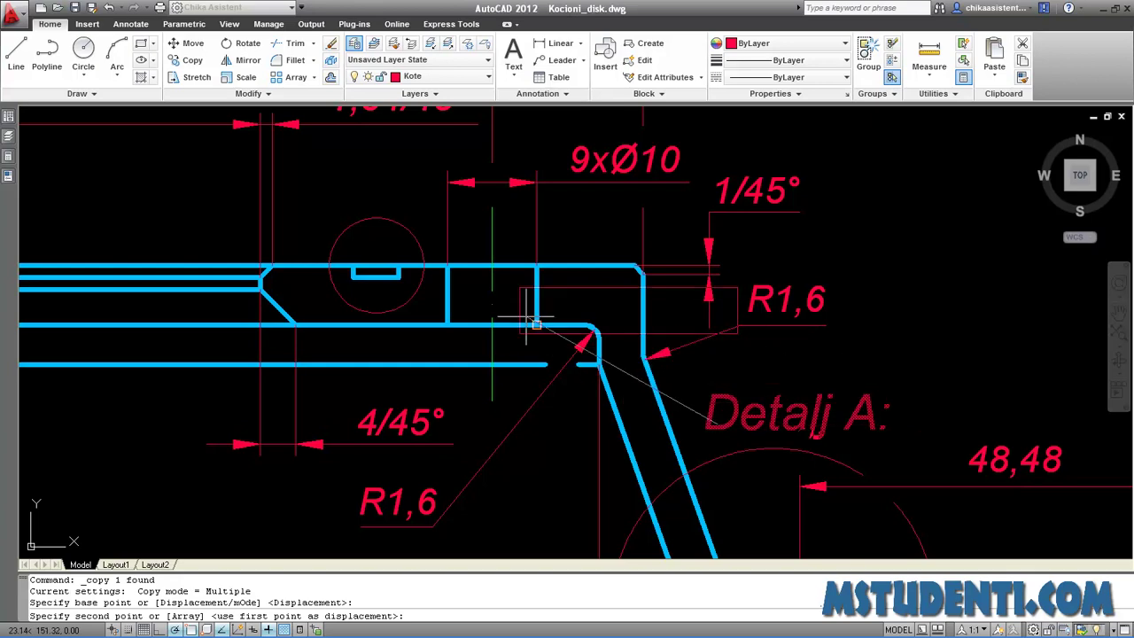
middle_click_drag(365, 267, 460, 357)
scroll(390, 283, "down", 2)
scroll(394, 288, "up", 1)
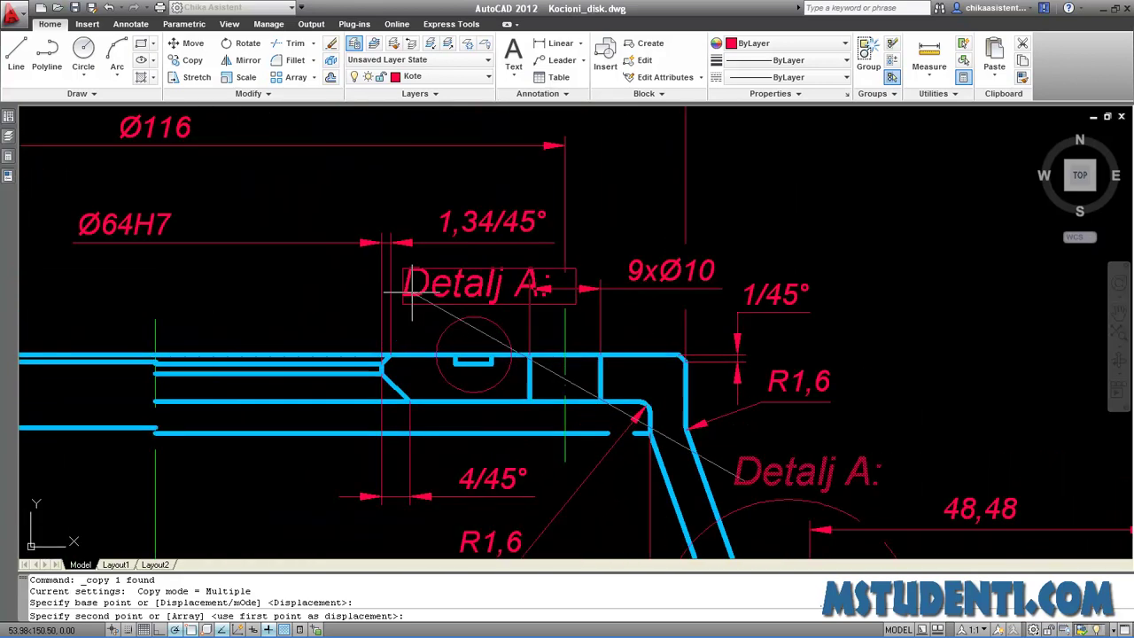
scroll(394, 288, "up", 1)
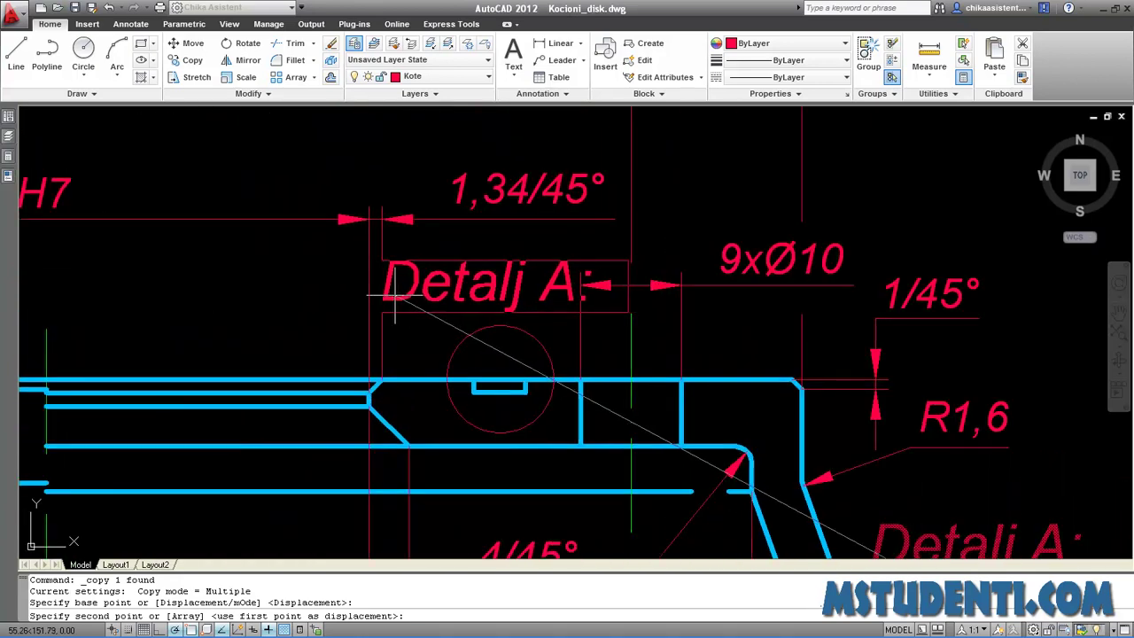
left_click(395, 294)
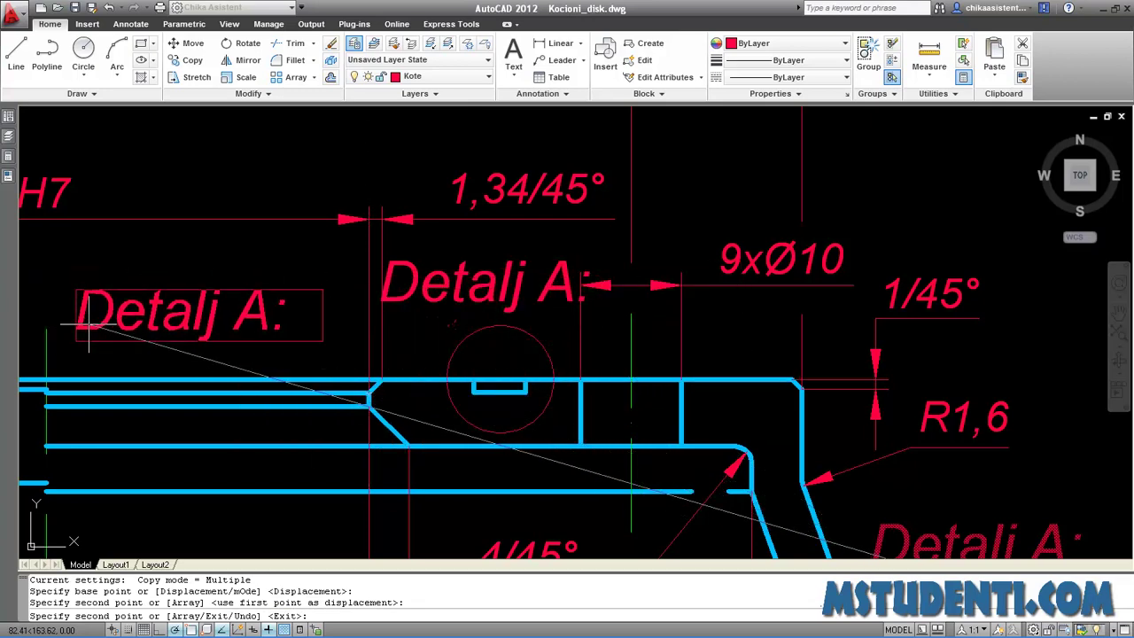
key("Escape")
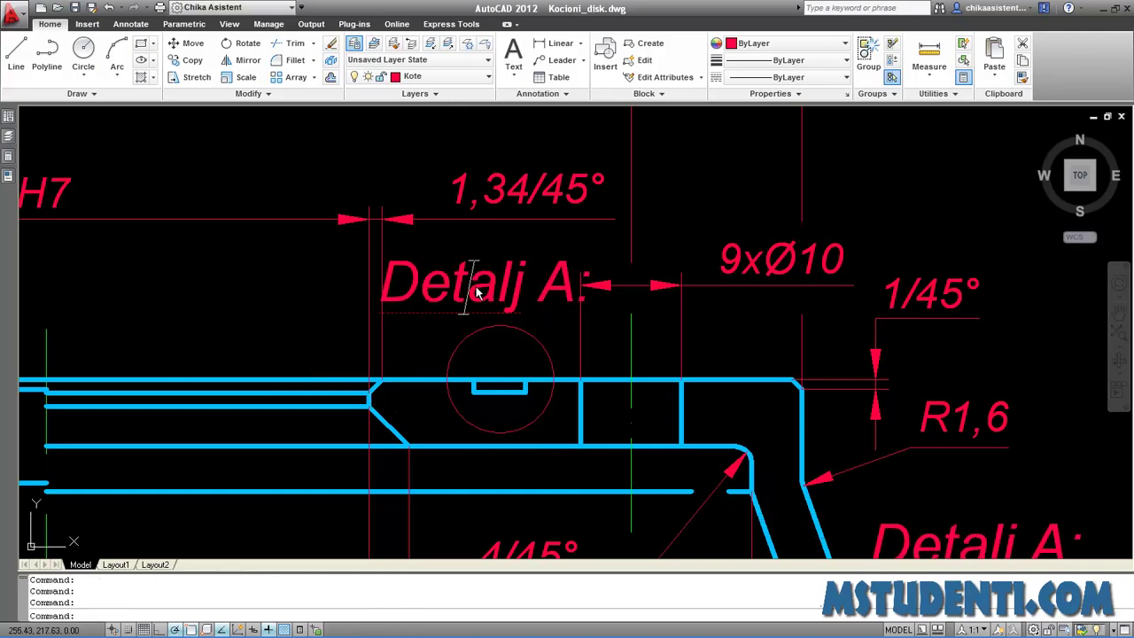
Change the copied label to 'Detalj B:' at text height 3 and nudge it into place.
double_click(475, 285)
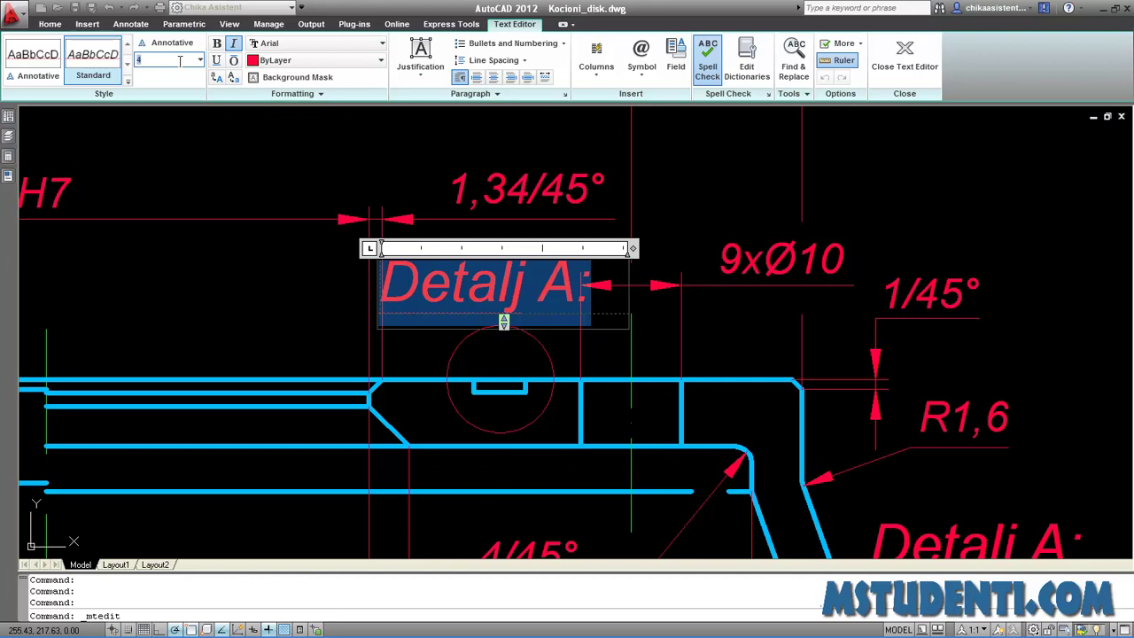
type("3")
key("Return")
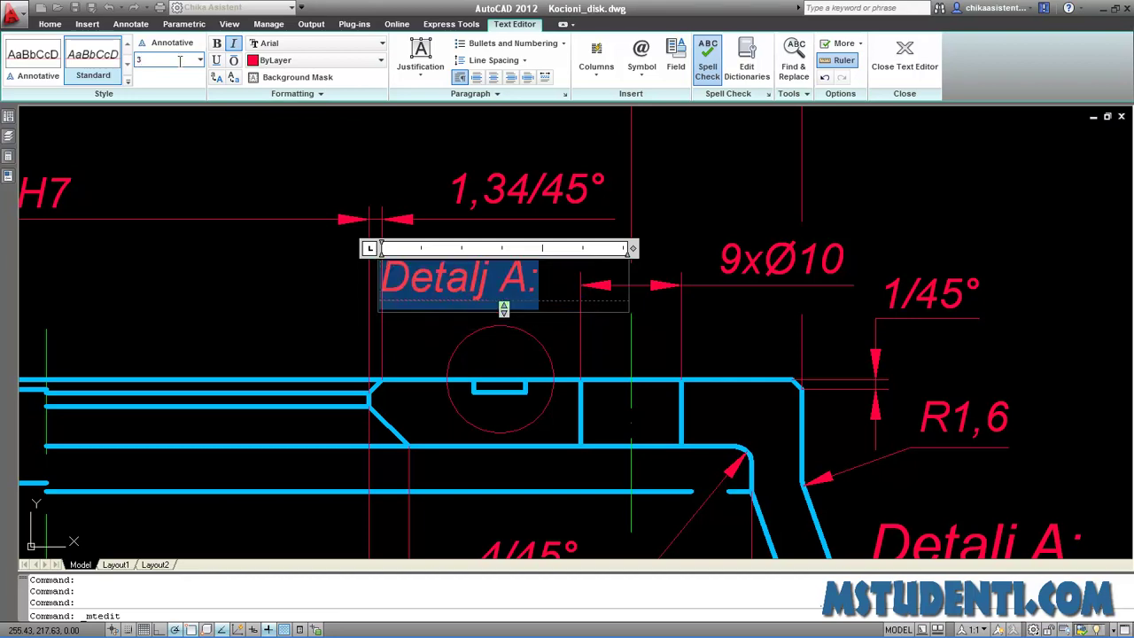
left_click_drag(527, 282, 494, 272)
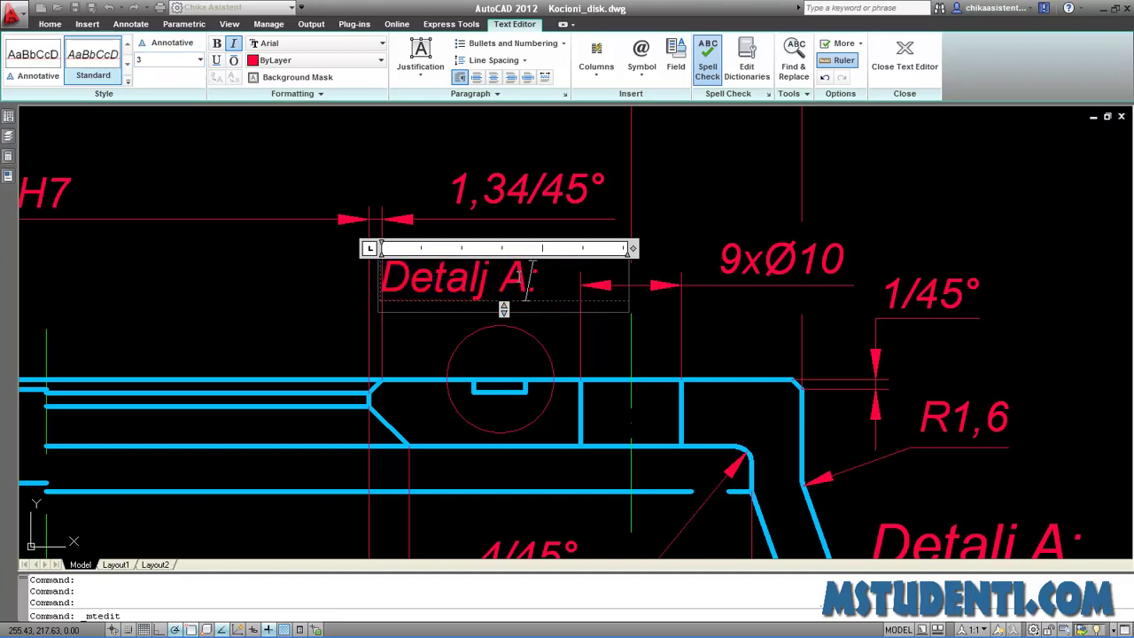
type("B")
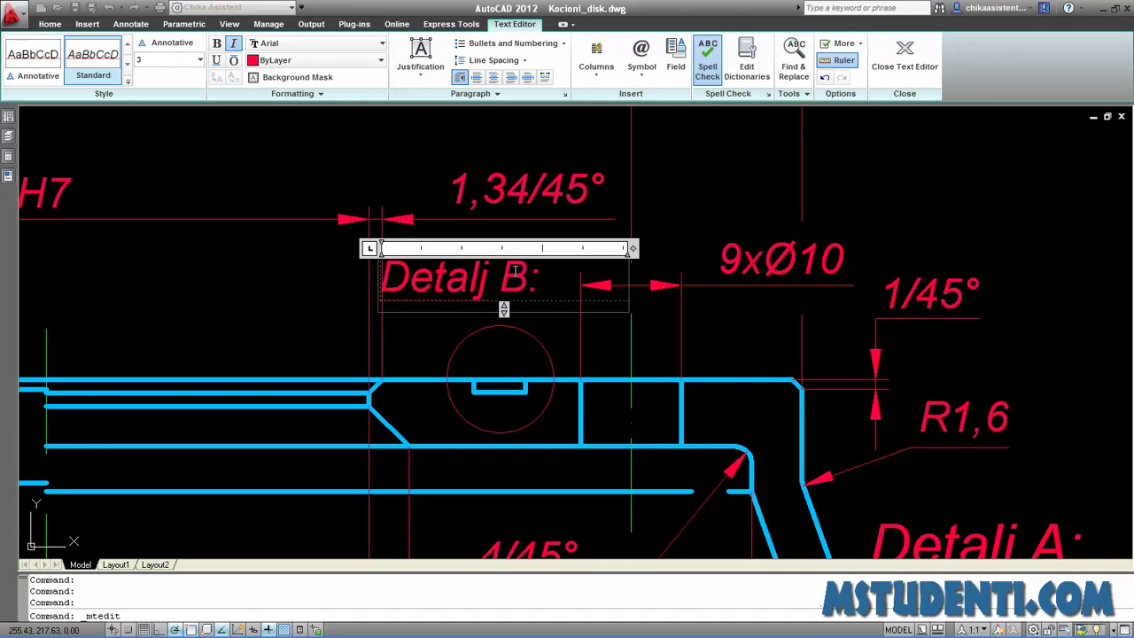
key("Escape")
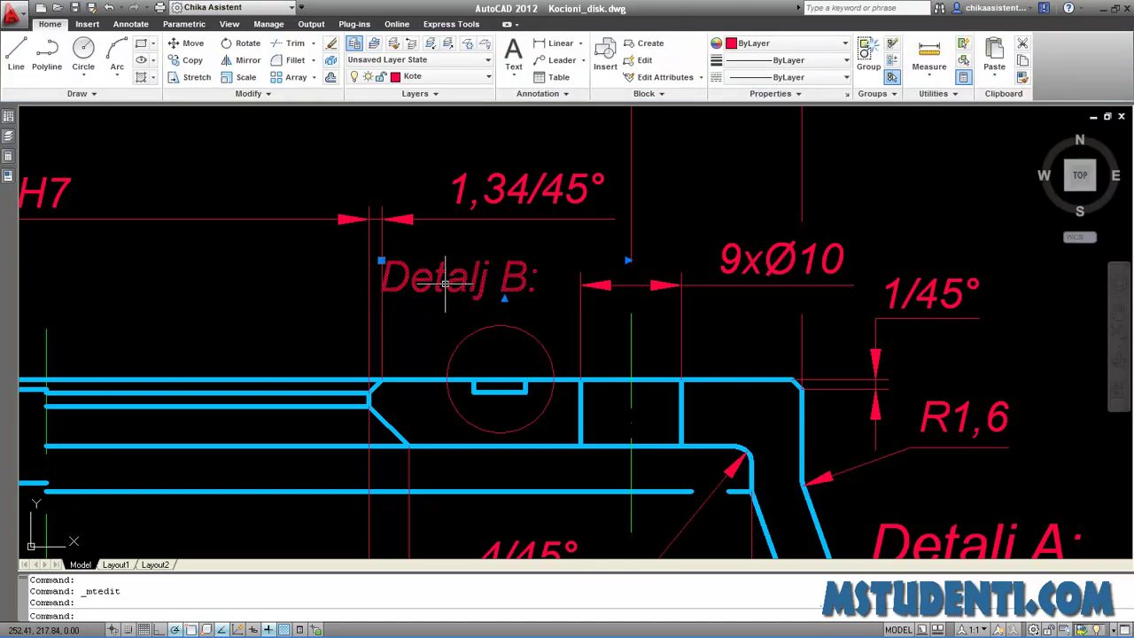
left_click_drag(443, 283, 476, 303)
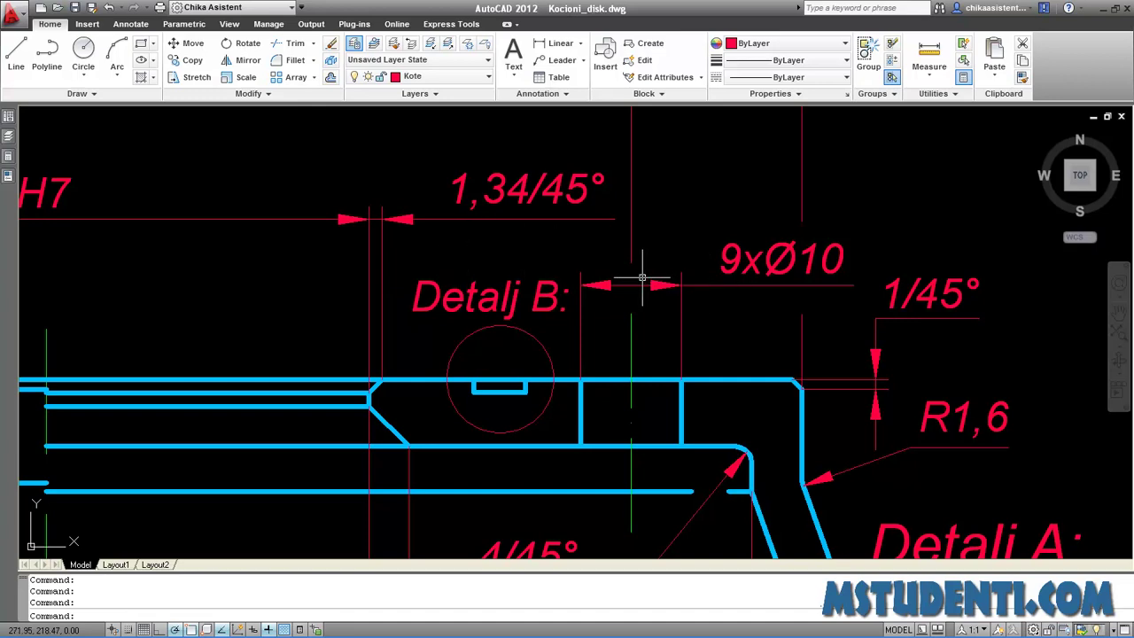
Zoom to extents to review the whole labelled brake-disc section sheet.
middle_click(643, 278)
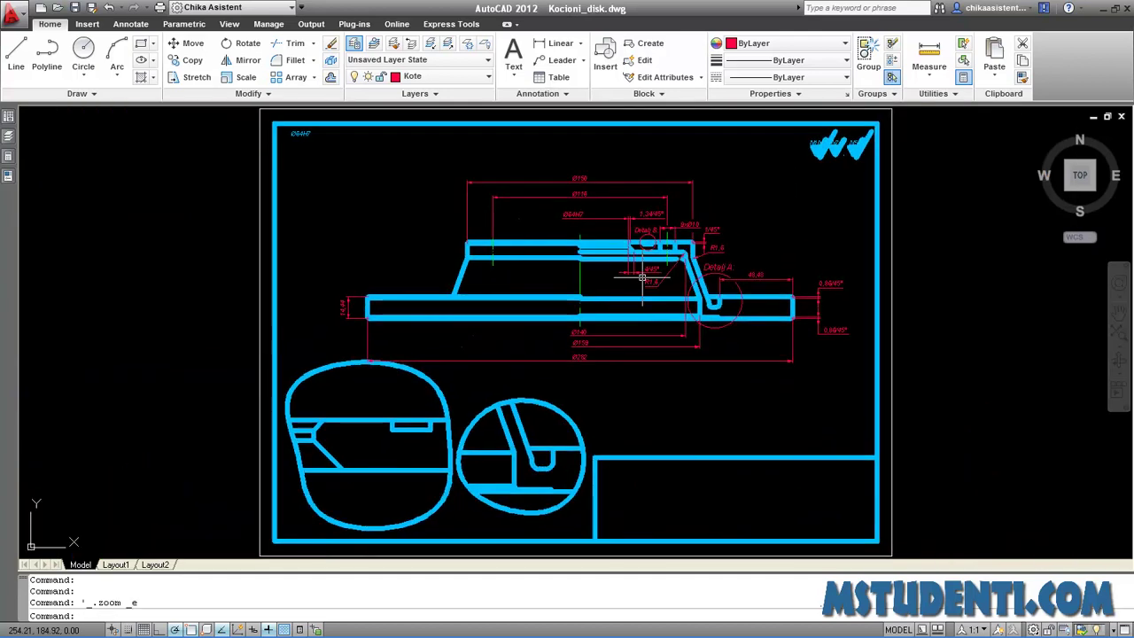